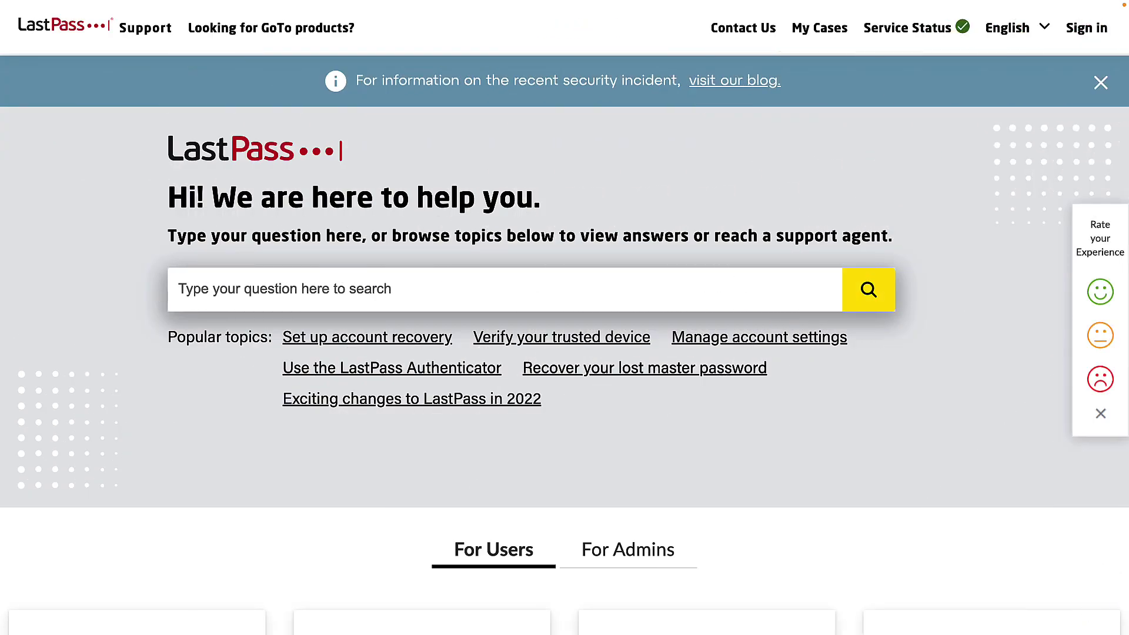
# Step: Search 'setup simplified', open the AD FS federated login article and scroll to its six steps
pyautogui.write('setup simplified')
pyautogui.press('Return')
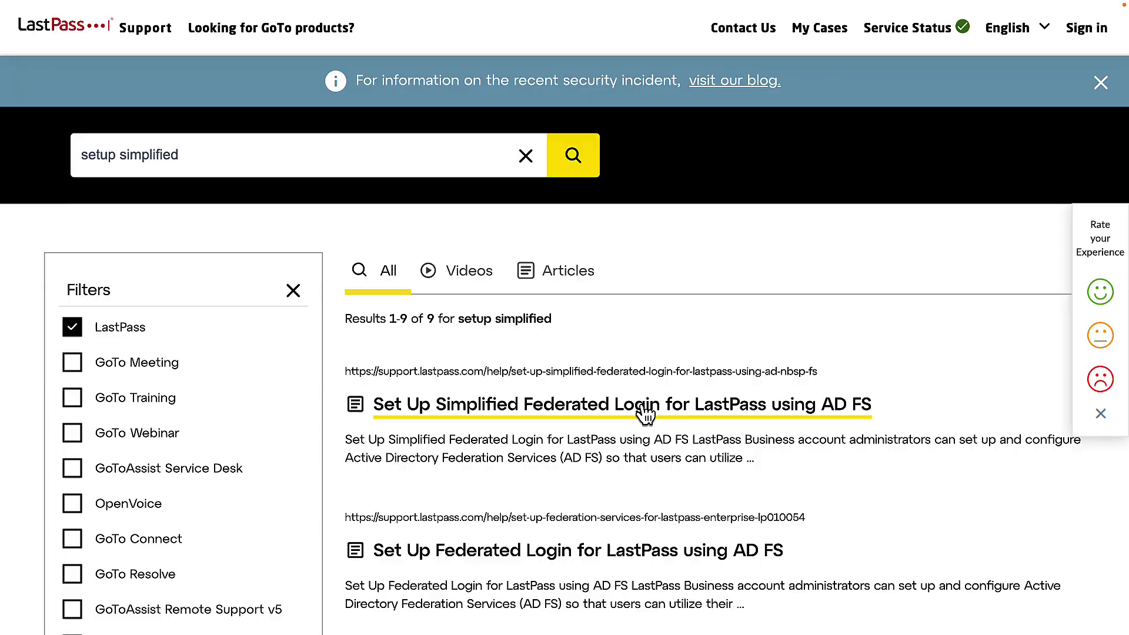
pyautogui.click(645, 415)
pyautogui.scroll(-3, 643, 404)
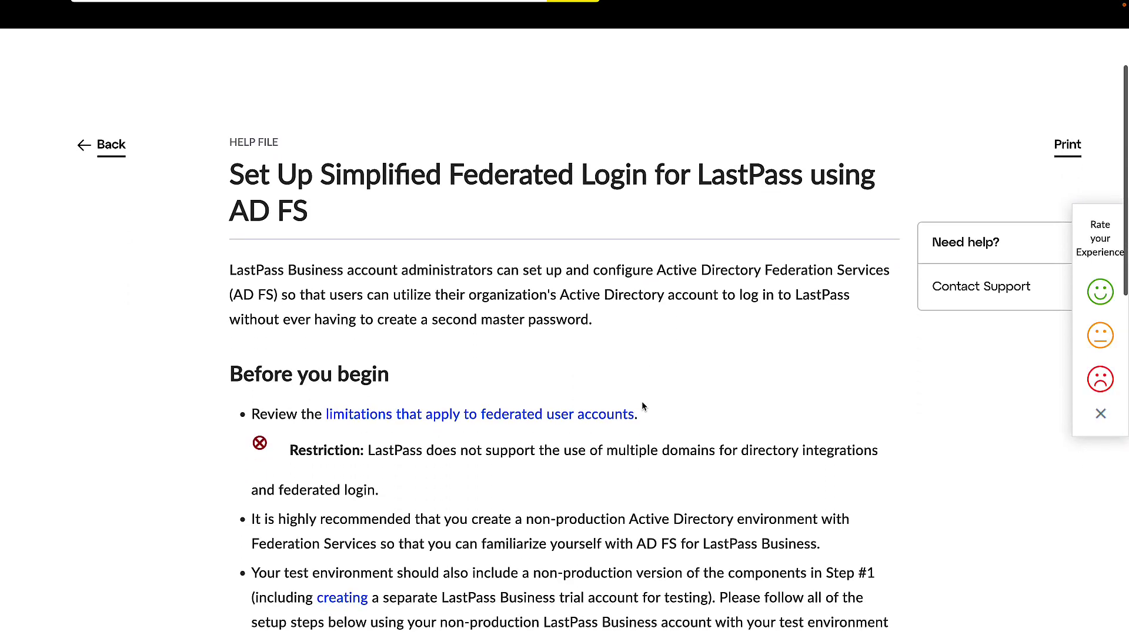
pyautogui.scroll(-2, 642, 406)
pyautogui.scroll(-6, 642, 405)
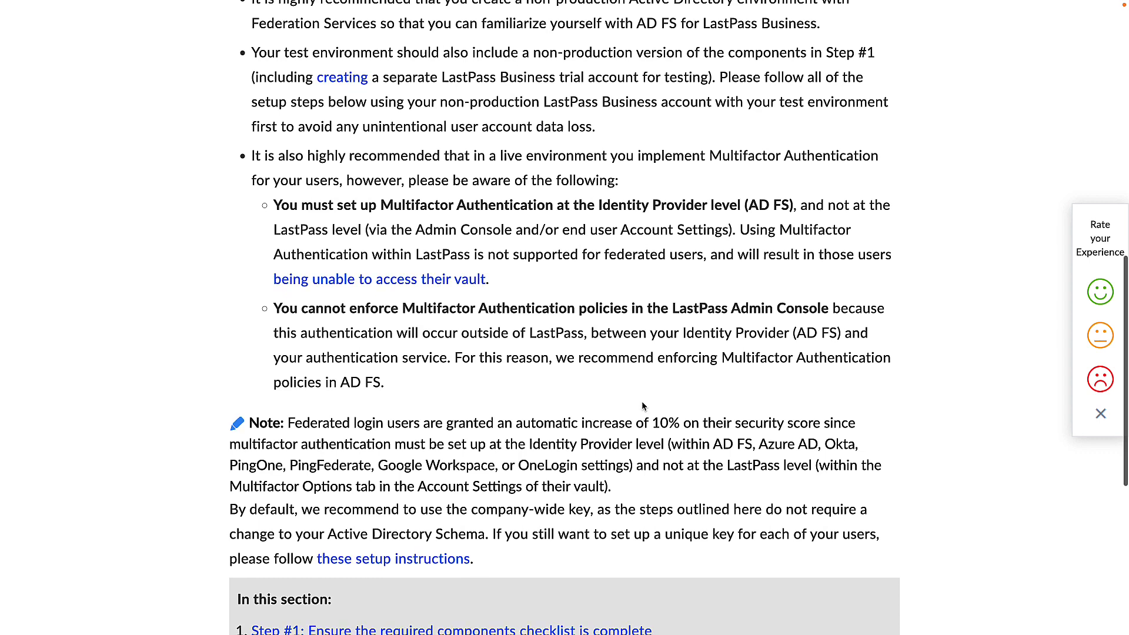
pyautogui.scroll(-6, 643, 405)
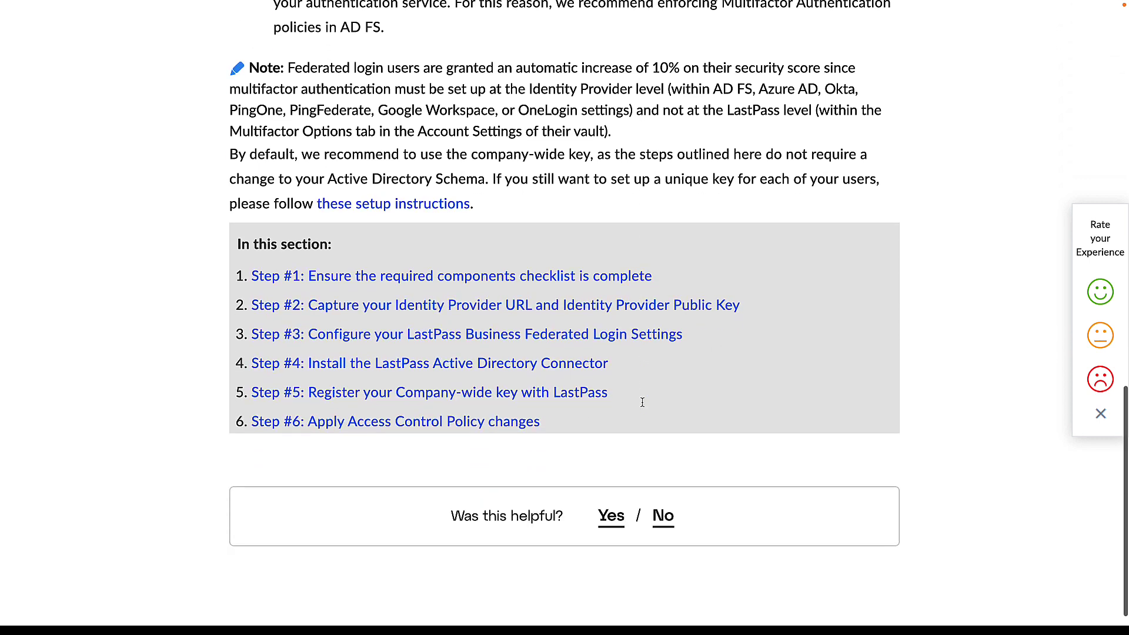
pyautogui.scroll(-1, 642, 402)
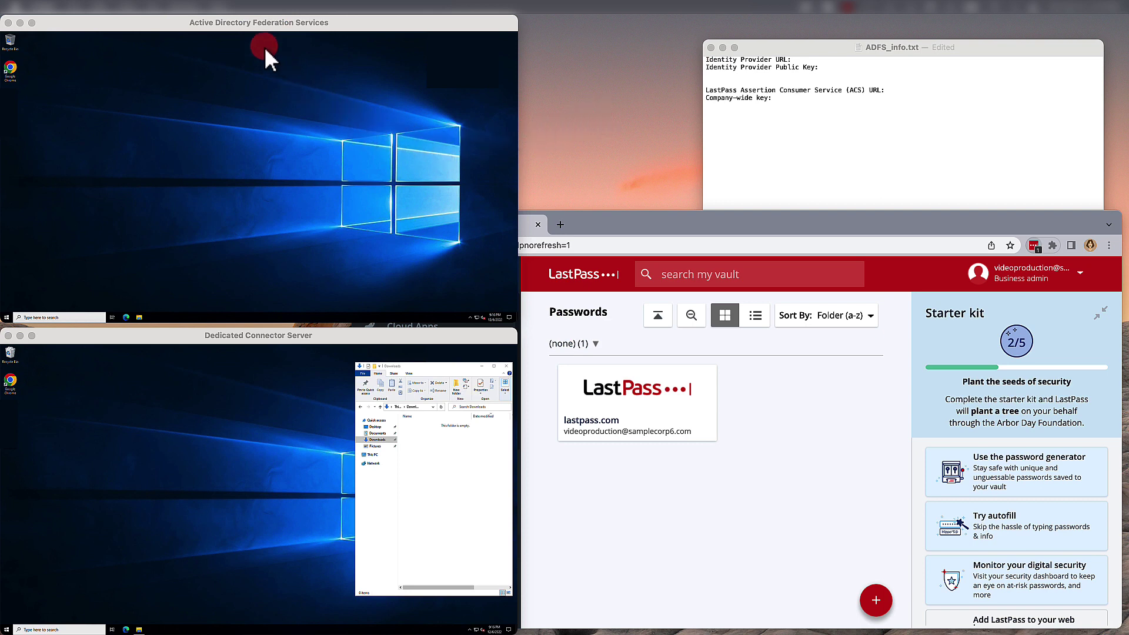
# Step: Open the Admin Console dashboard from the LastPass vault, showing 4 of 10 seats available
pyautogui.click(253, 38)
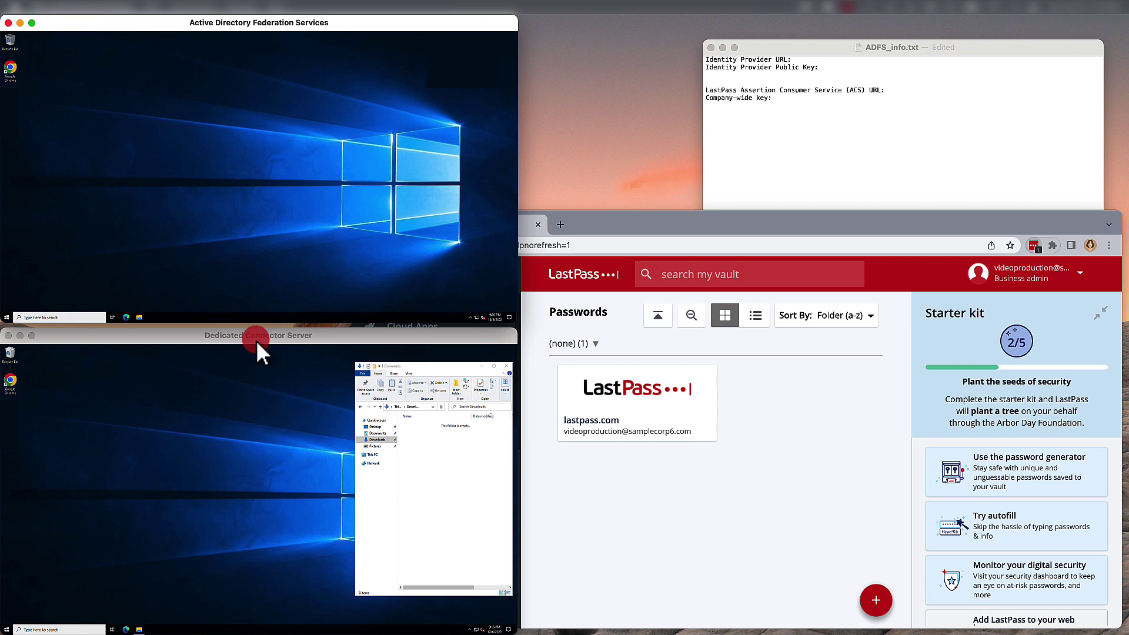
pyautogui.click(240, 354)
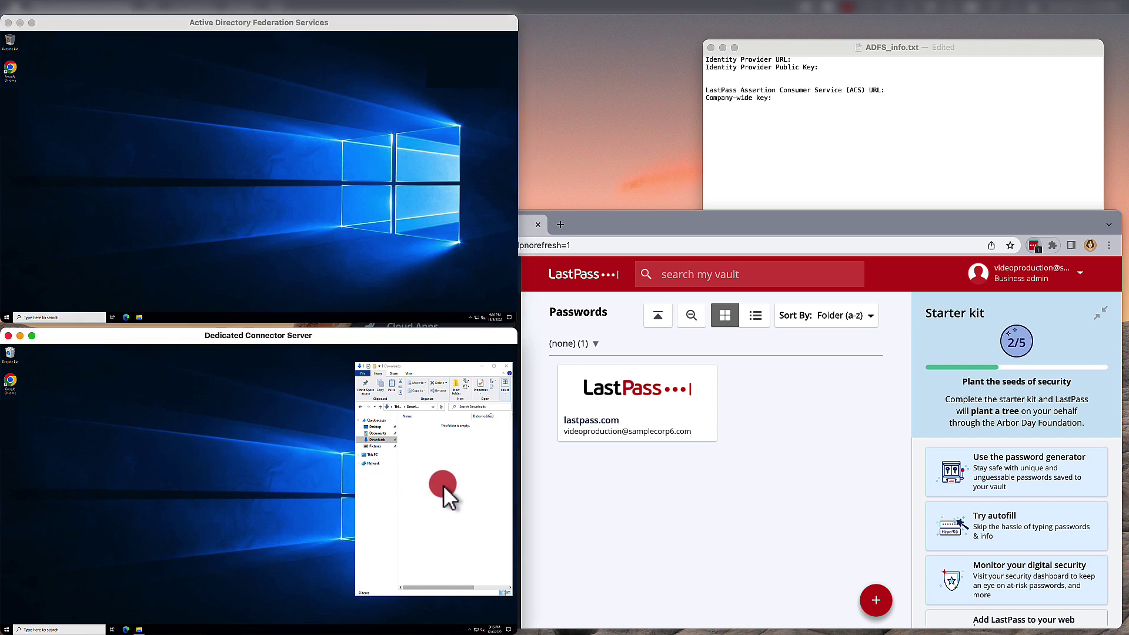
pyautogui.click(557, 471)
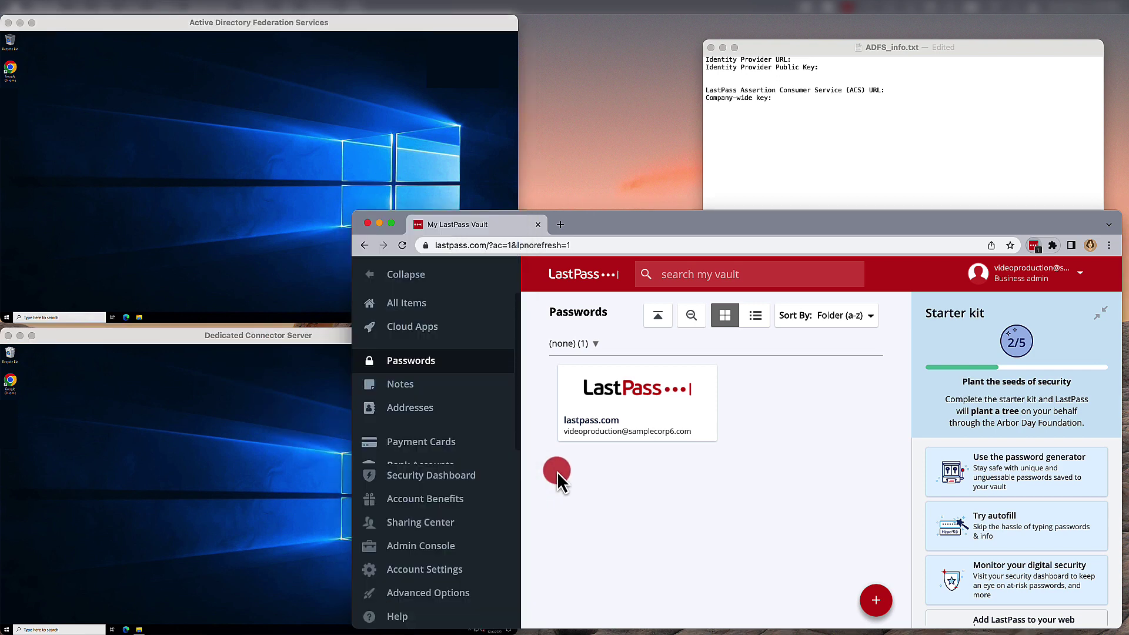
pyautogui.click(434, 547)
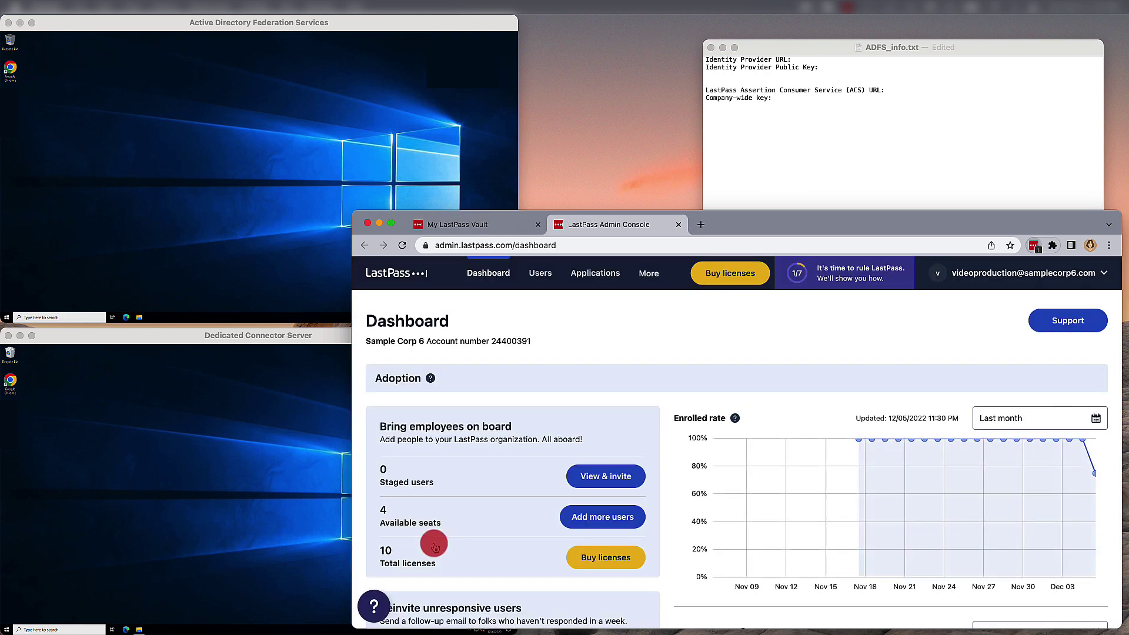
pyautogui.click(899, 161)
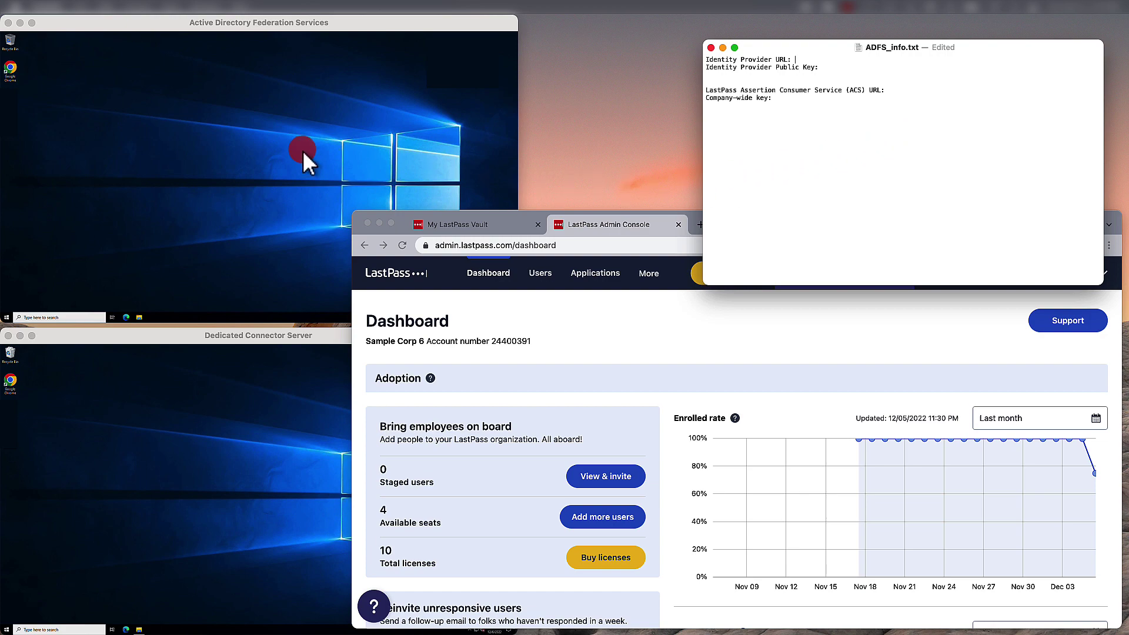
# Step: Put the AD FS server in full screen and launch AD FS Management via a search for 'ad'
pyautogui.click(31, 23)
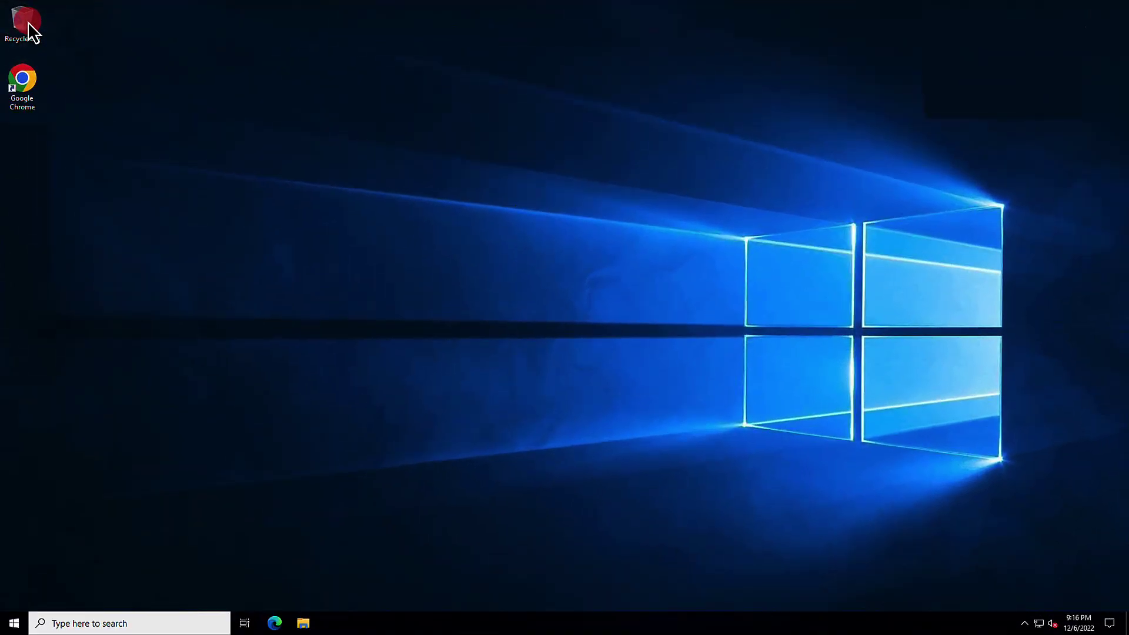
pyautogui.click(112, 622)
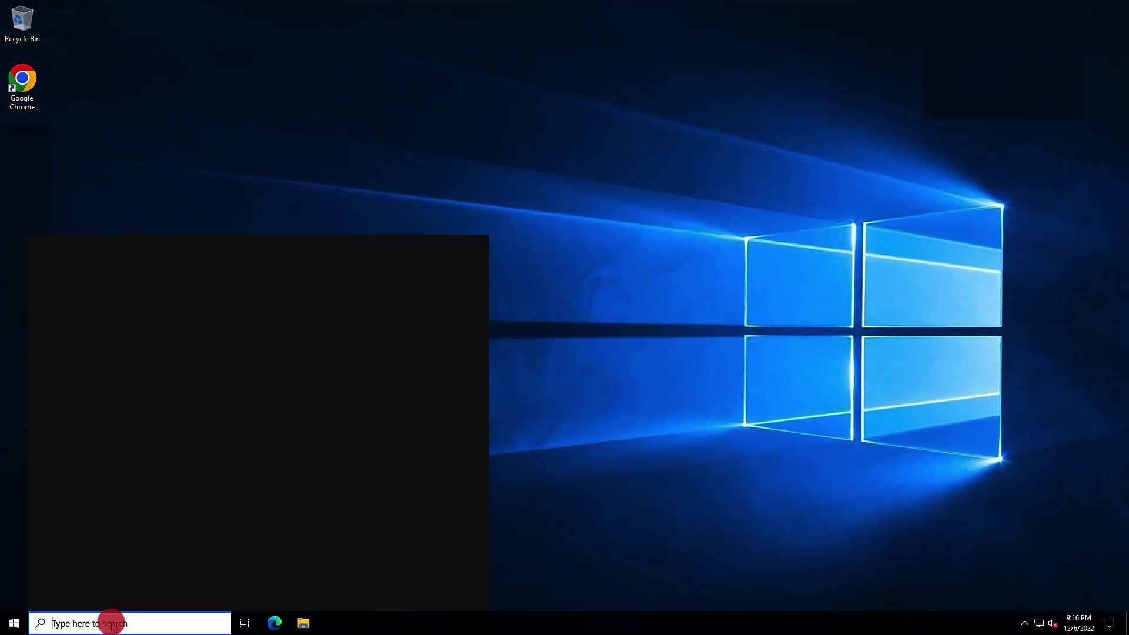
pyautogui.write('ad')
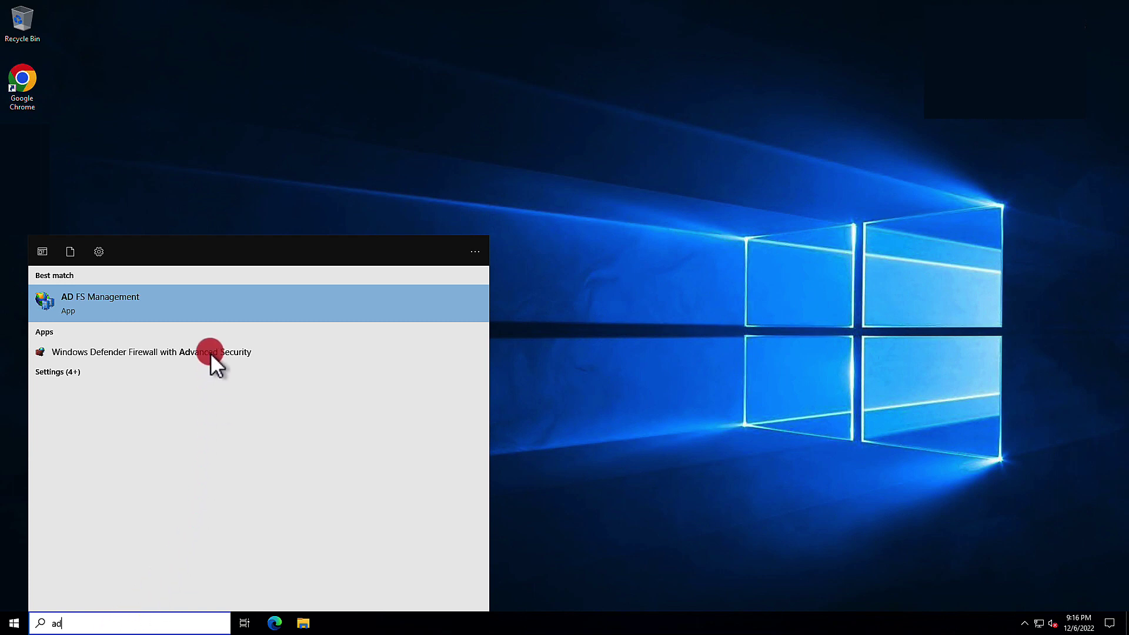
pyautogui.click(195, 311)
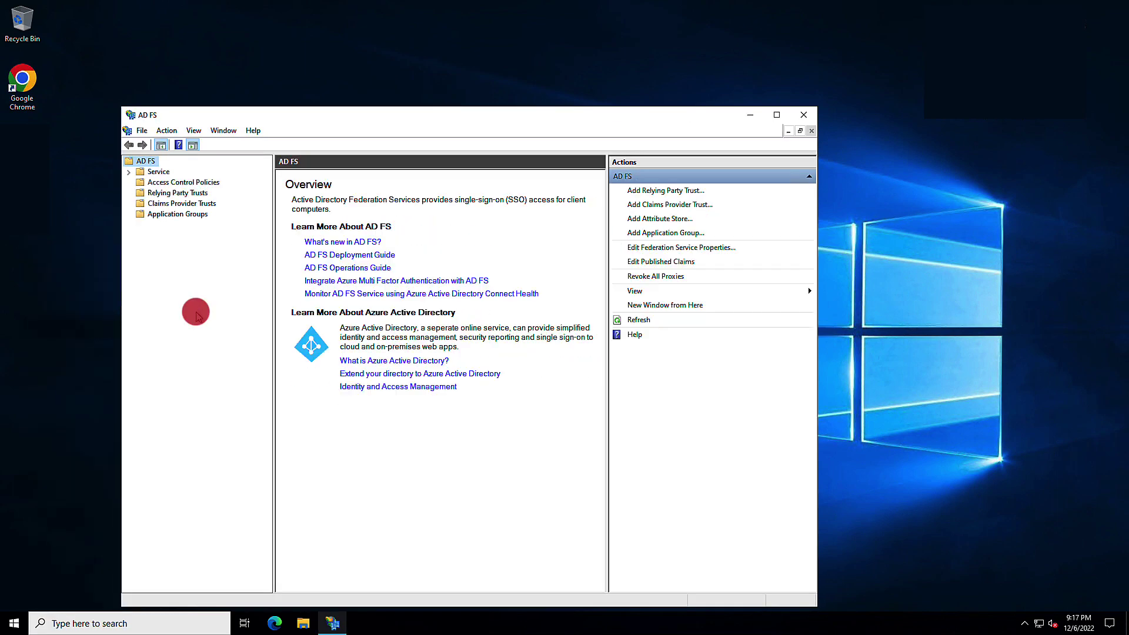
# Step: Select the Federation Service name fs.samplecorp6.com in the Federation Service Properties
pyautogui.click(159, 171)
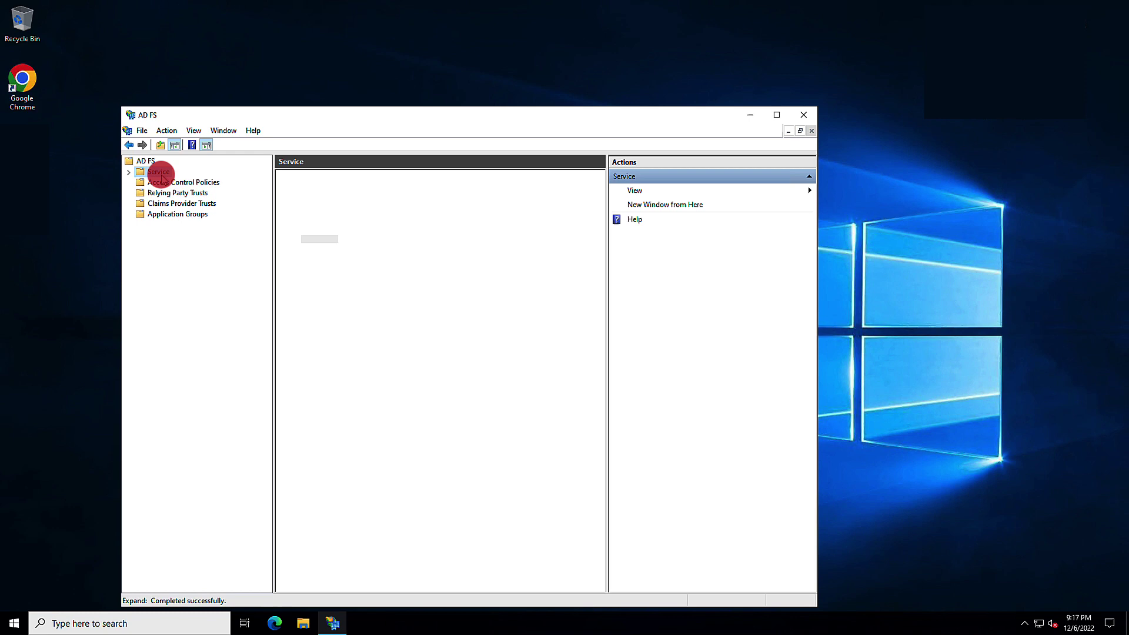
pyautogui.click(684, 190)
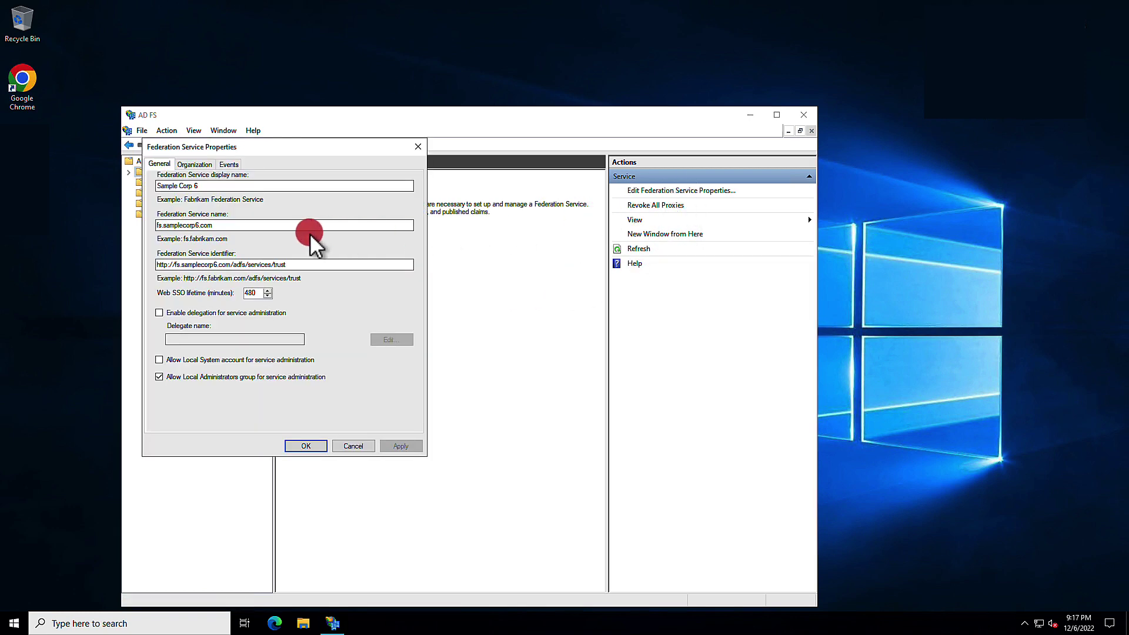
pyautogui.moveTo(272, 225); pyautogui.dragTo(133, 227)
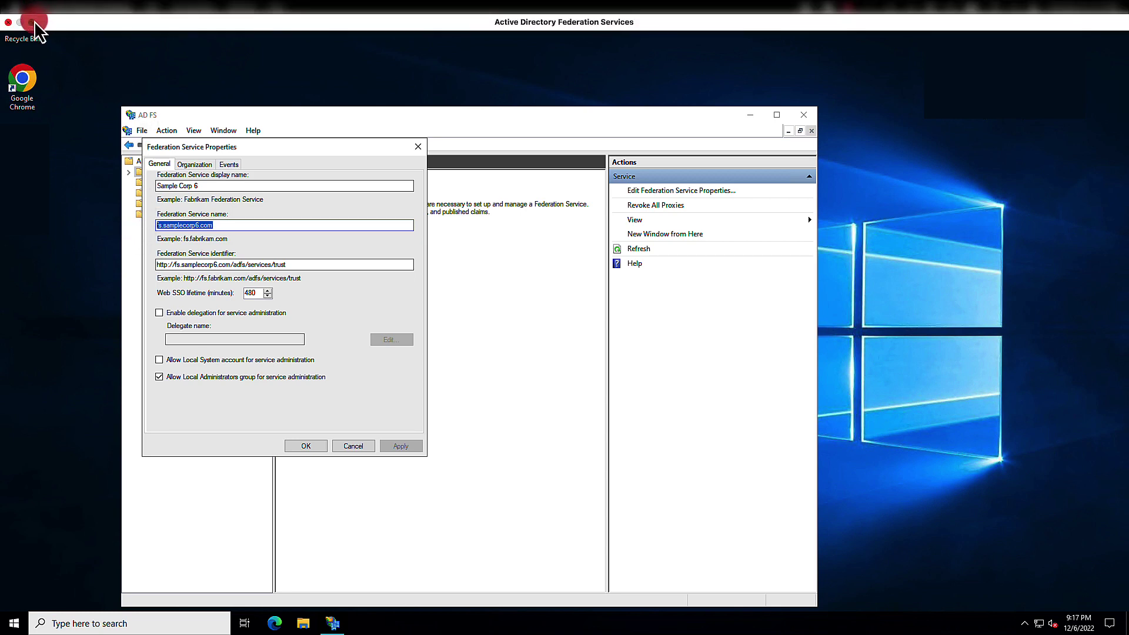
pyautogui.click(31, 11)
pyautogui.click(782, 66)
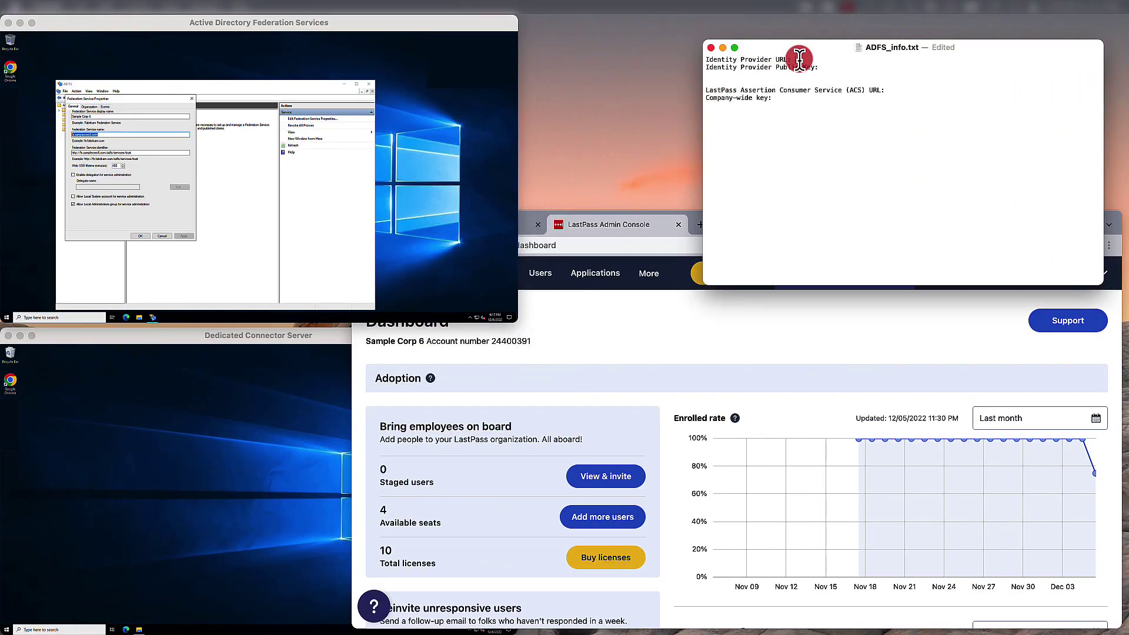
pyautogui.write('https://fs.samplecorp6.com/')
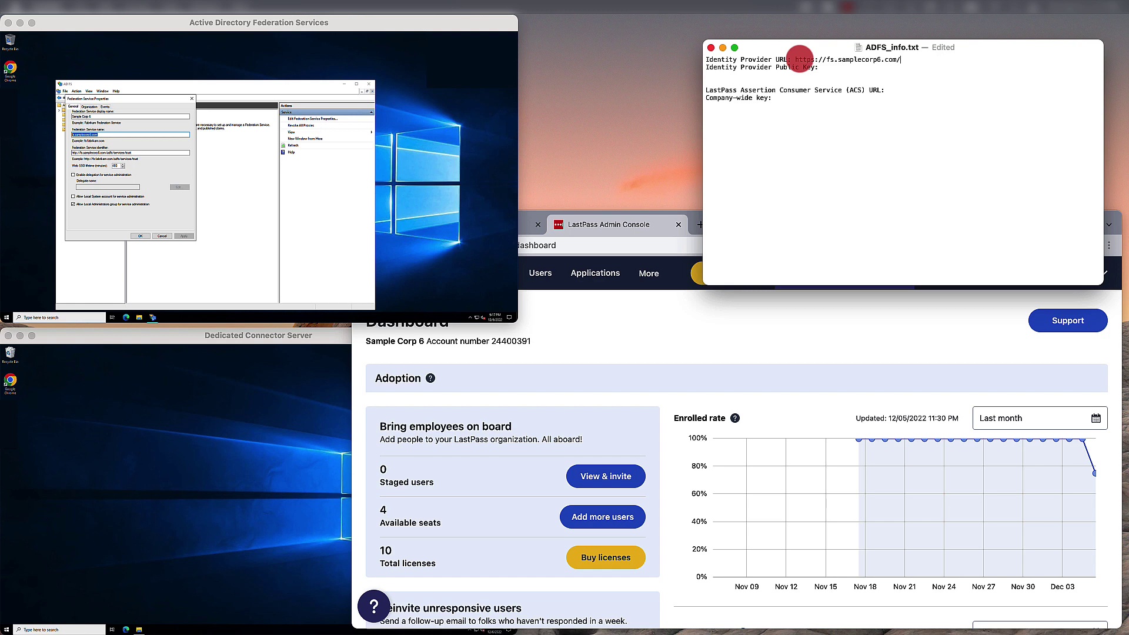
pyautogui.click(31, 22)
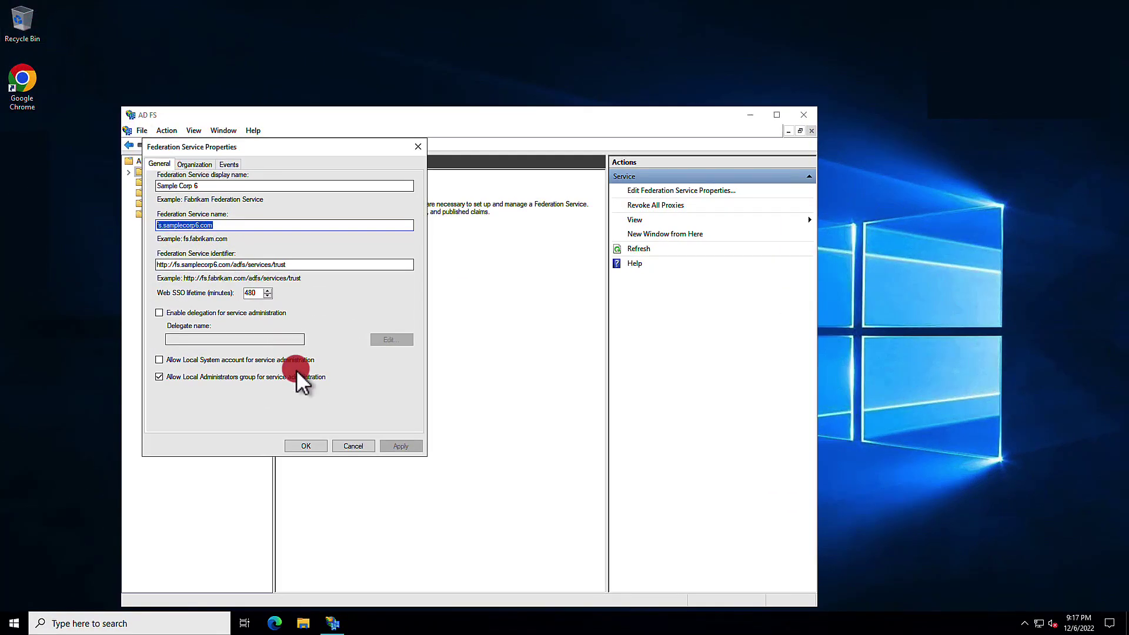
# Step: Cancel the service properties and select the /adfs/ls/ token issuance endpoint under Endpoints
pyautogui.click(340, 445)
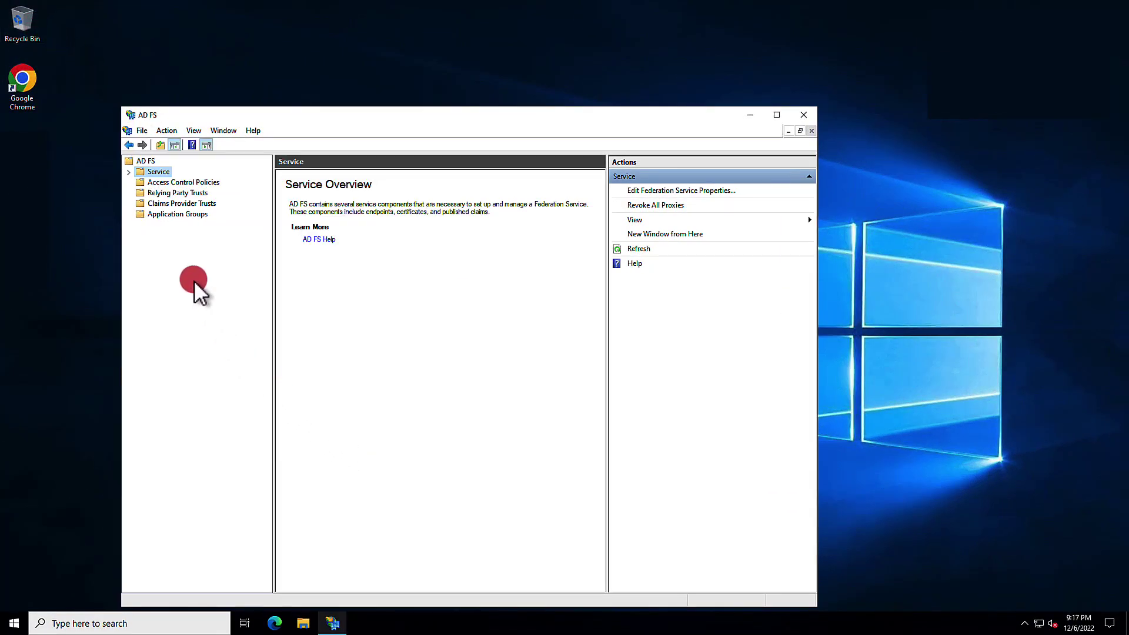
pyautogui.click(128, 171)
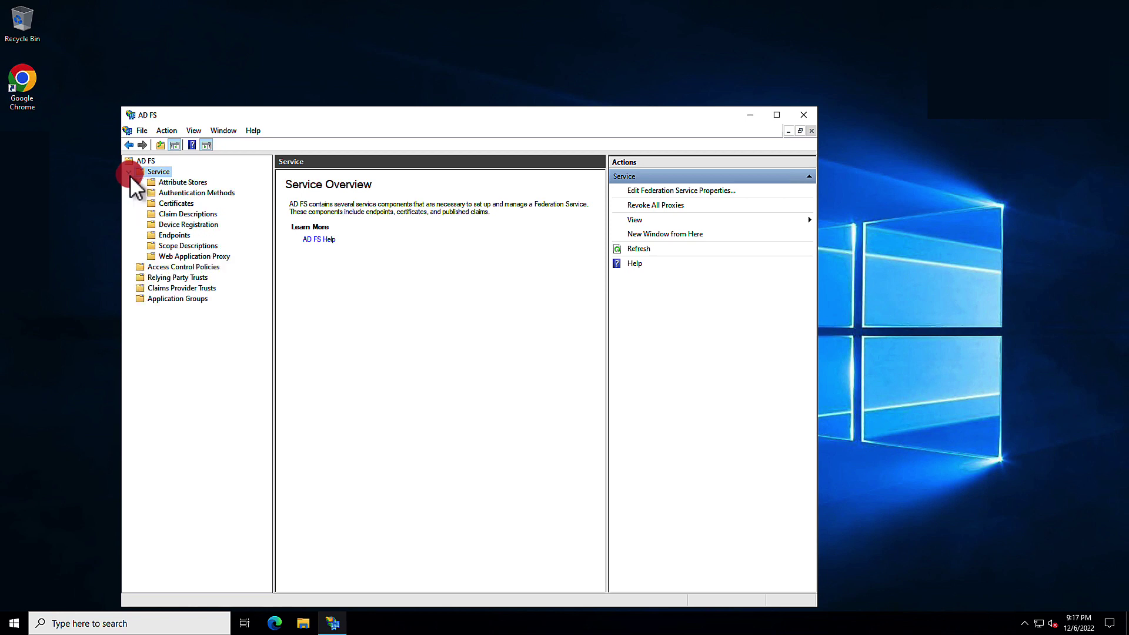
pyautogui.click(171, 235)
pyautogui.click(435, 355)
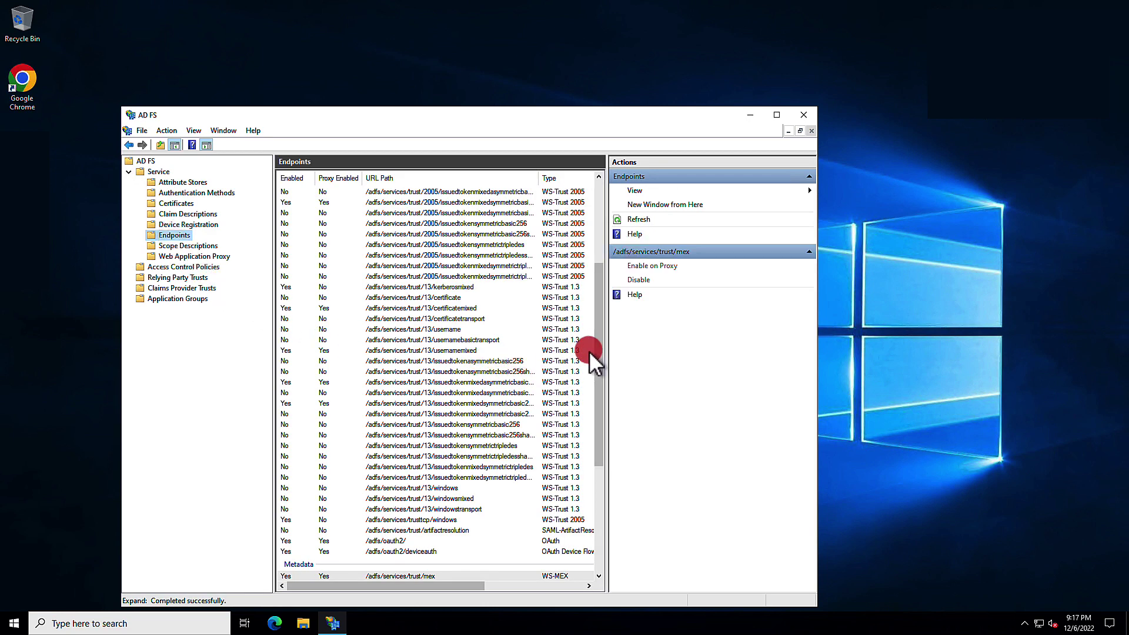
pyautogui.moveTo(590, 353); pyautogui.dragTo(584, 205)
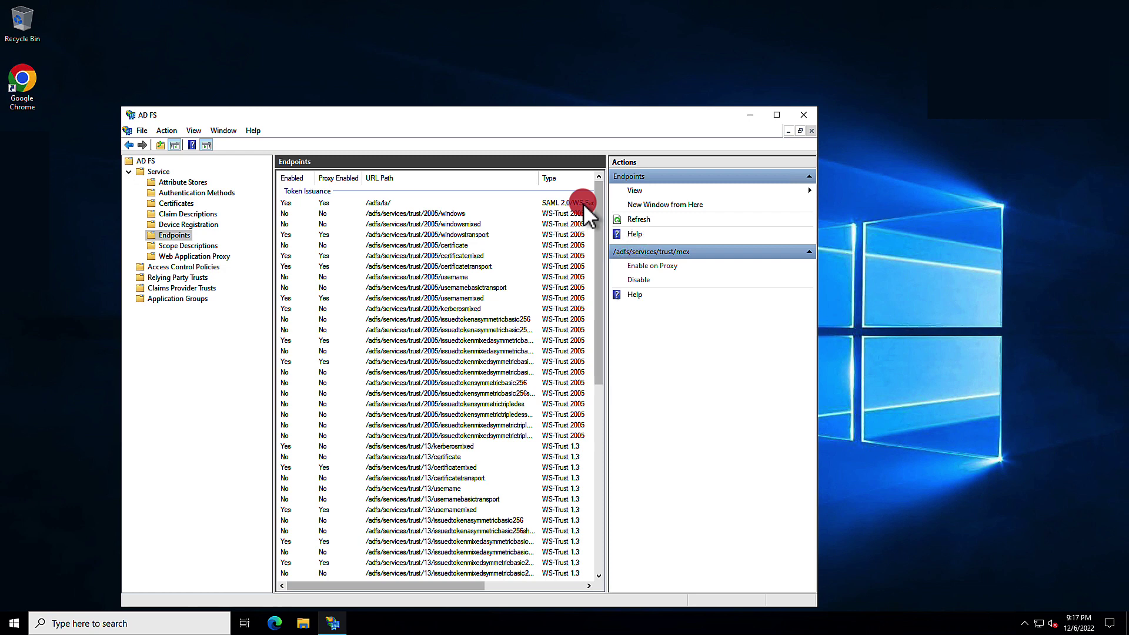
pyautogui.click(583, 204)
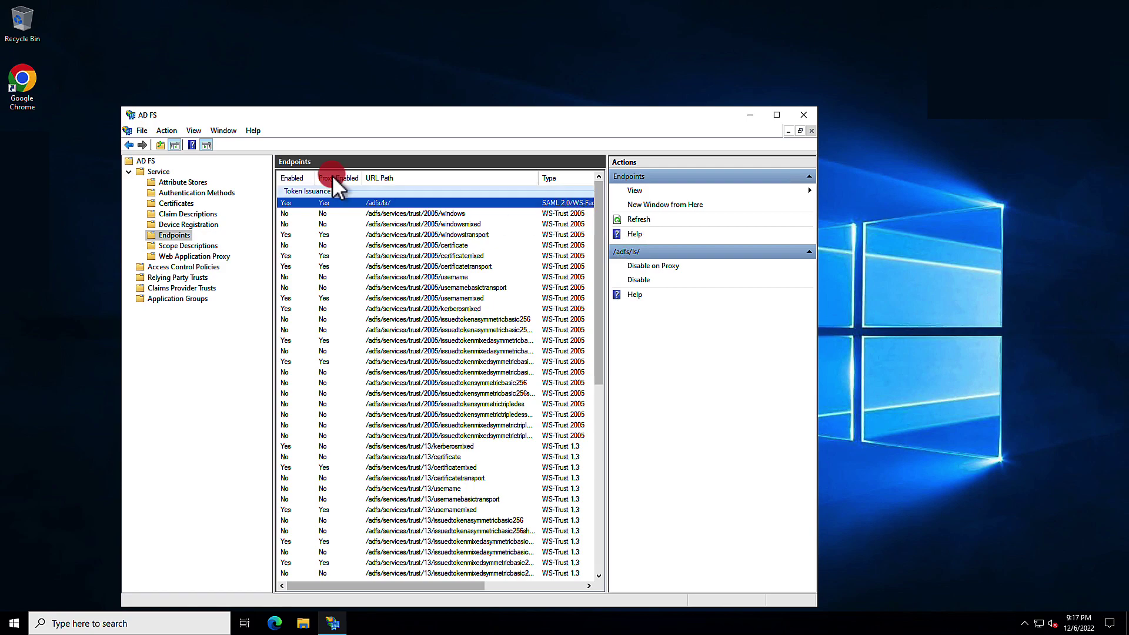
pyautogui.click(32, 23)
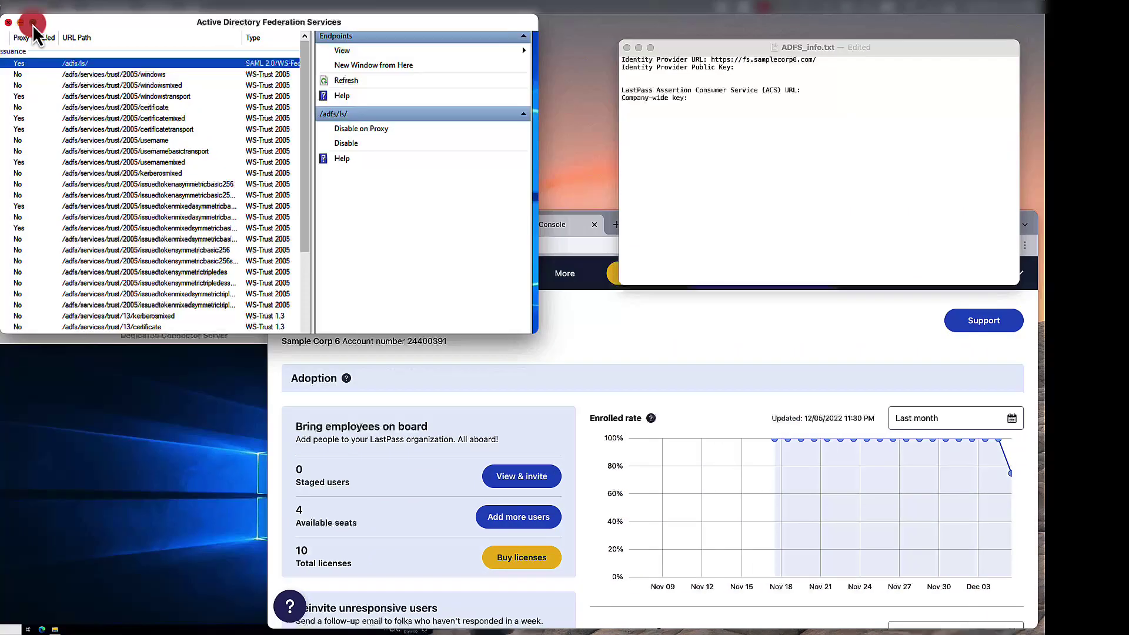
pyautogui.click(929, 130)
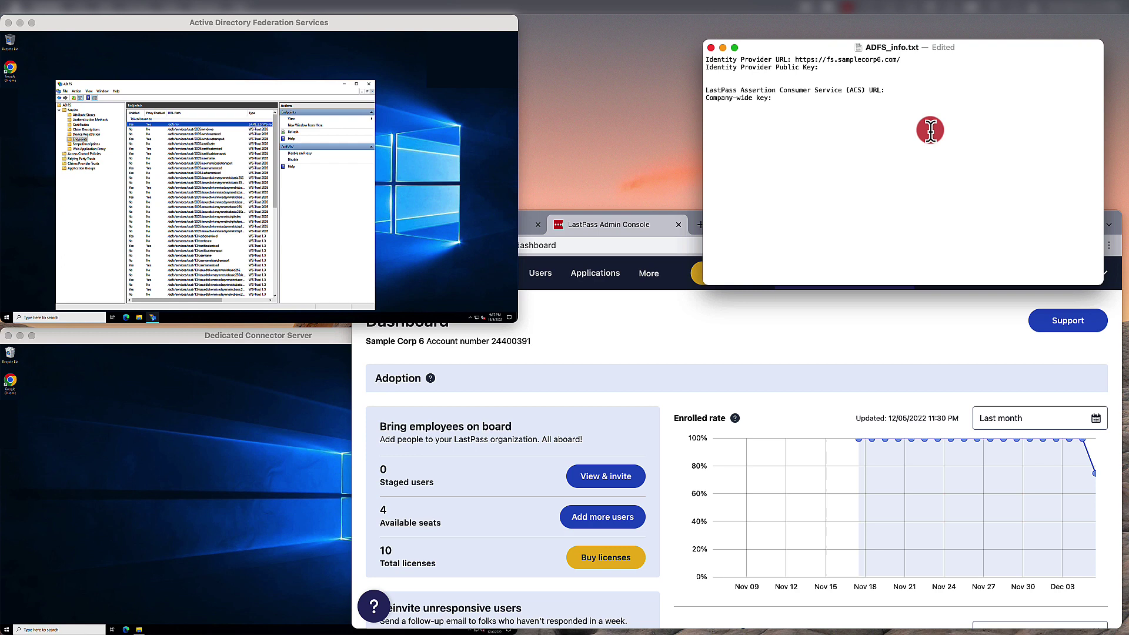
pyautogui.write('adfs/ls')
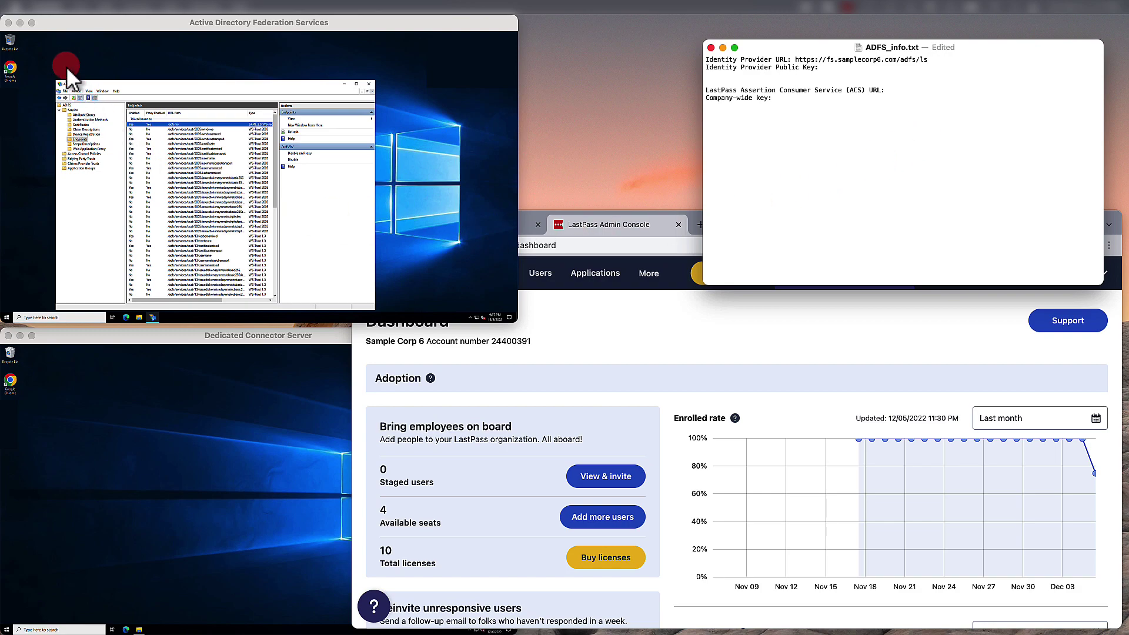
pyautogui.click(34, 24)
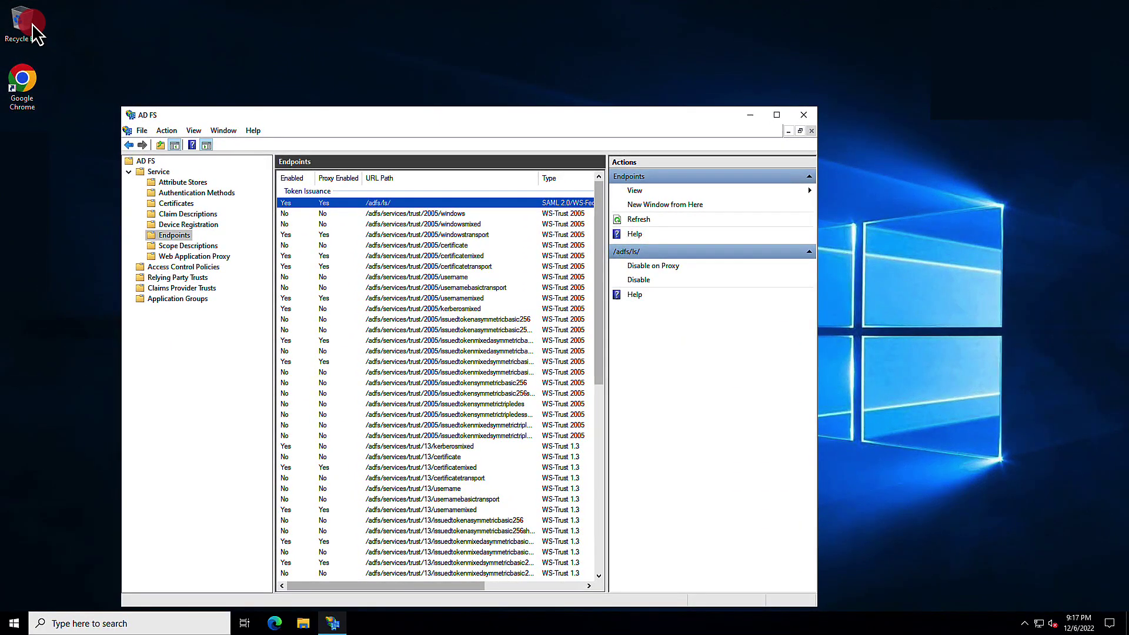
# Step: Select the full public key hex in the Token-signing certificate's Details tab
pyautogui.click(172, 204)
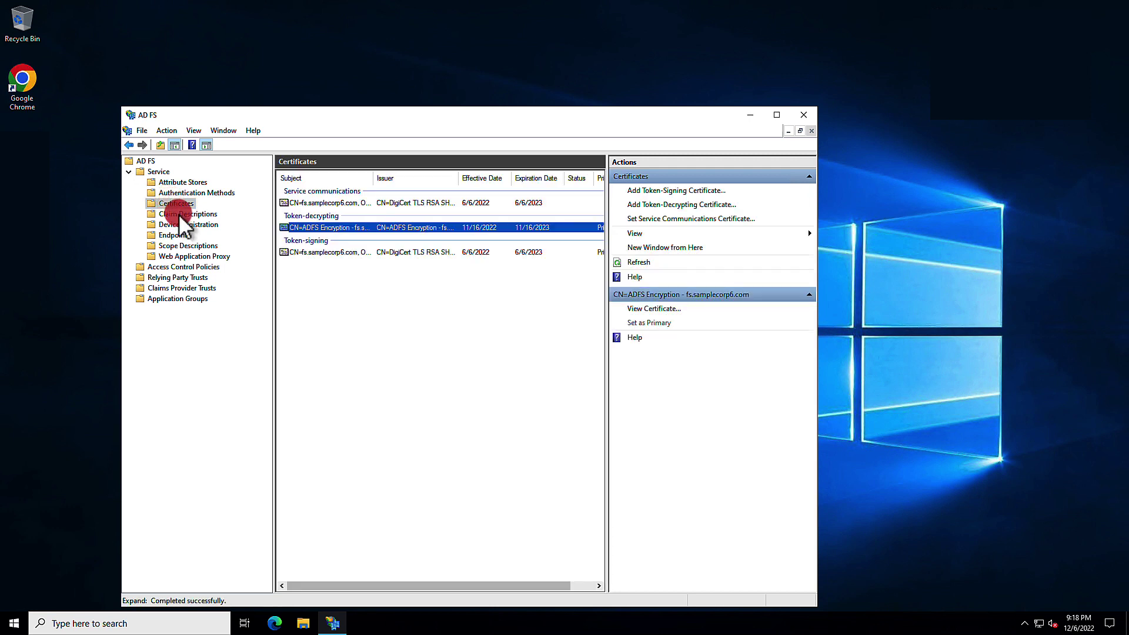
pyautogui.click(340, 253)
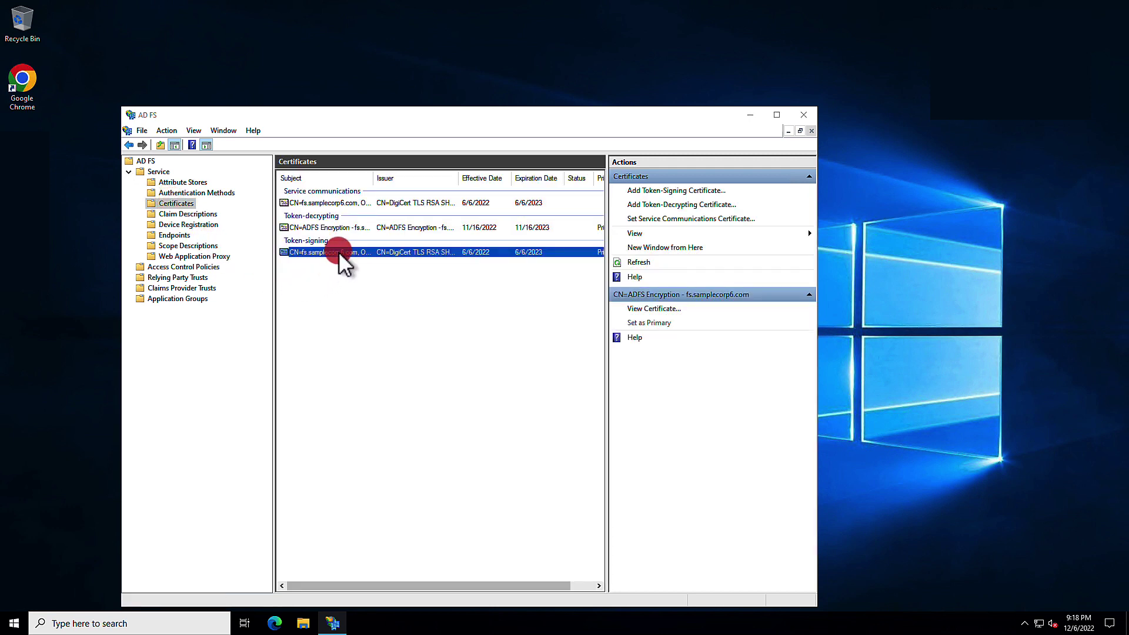
pyautogui.doubleClick(340, 253)
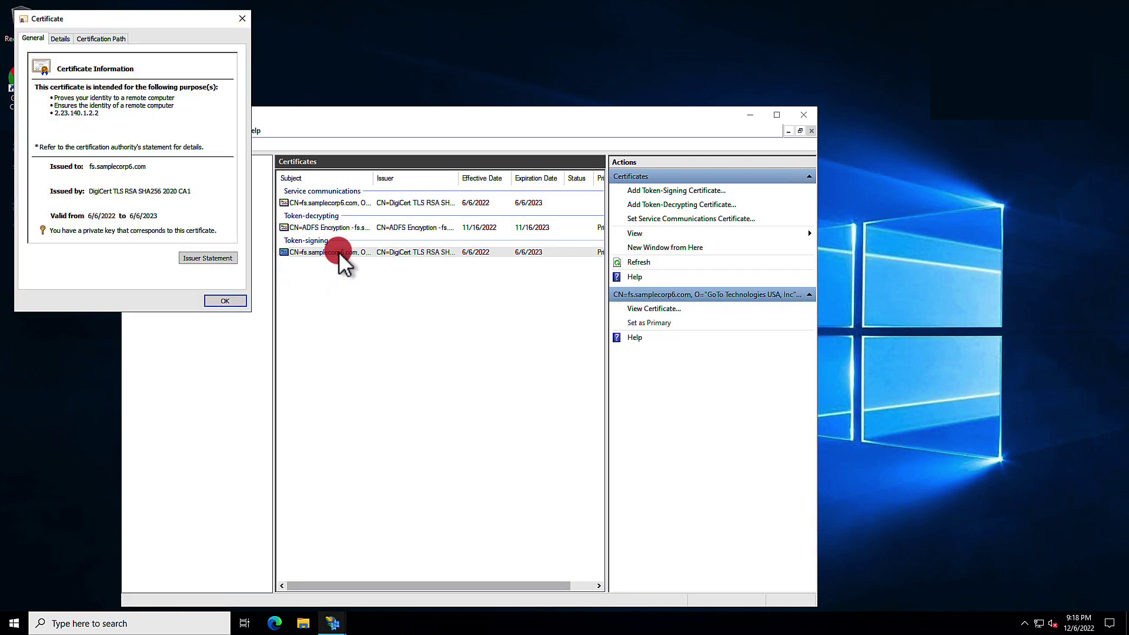
pyautogui.click(58, 39)
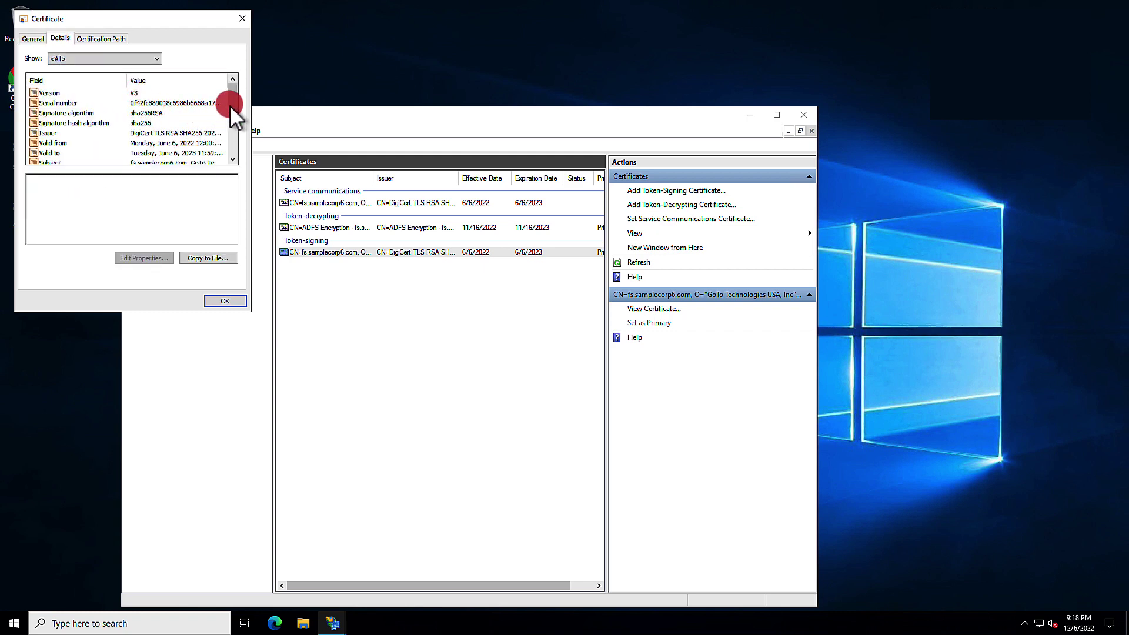
pyautogui.moveTo(231, 108); pyautogui.dragTo(220, 124)
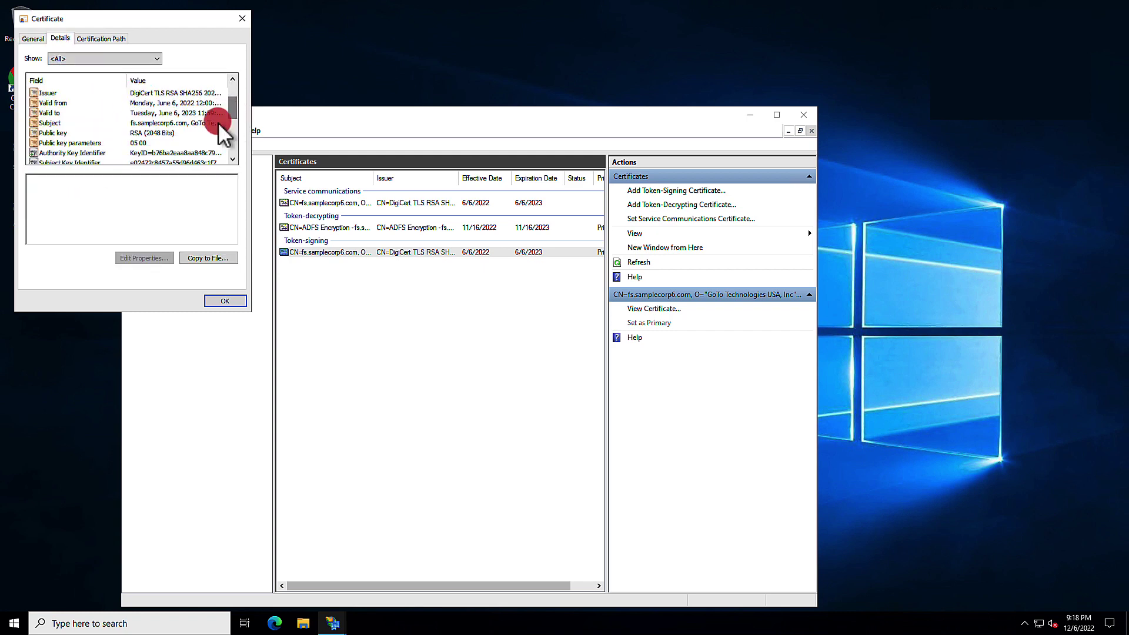
pyautogui.click(69, 133)
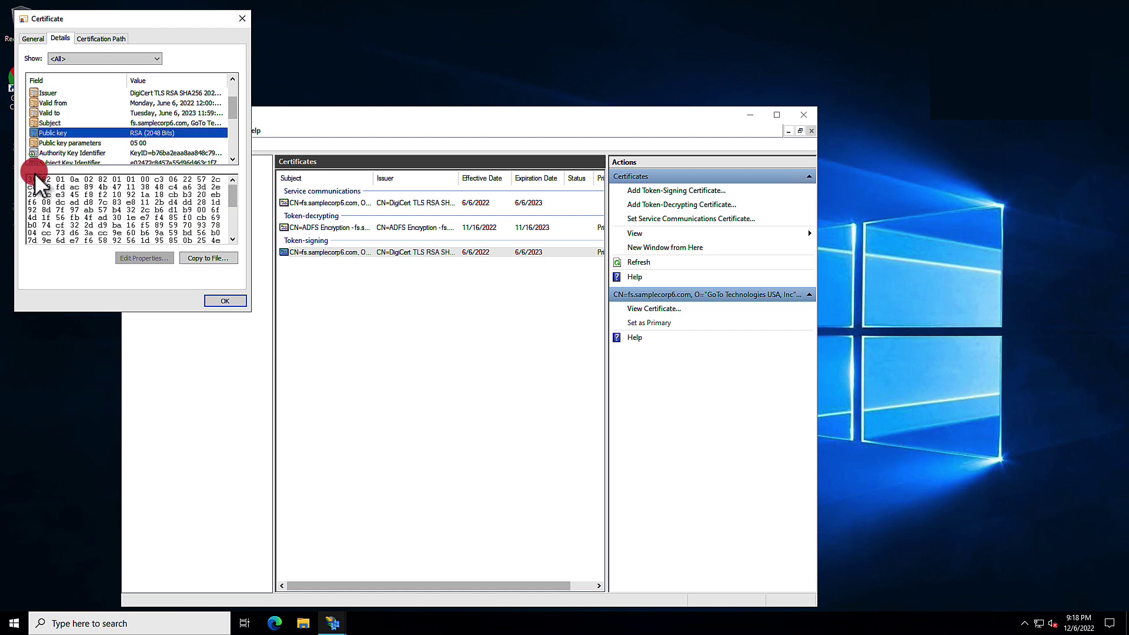
pyautogui.moveTo(35, 182); pyautogui.dragTo(86, 285)
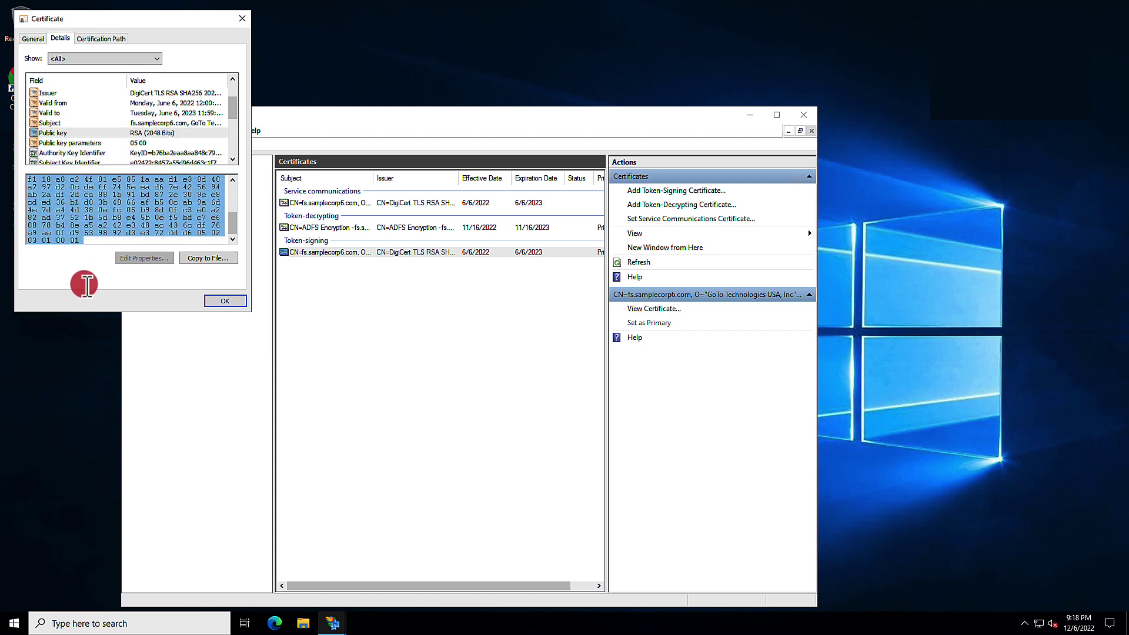
pyautogui.click(32, 21)
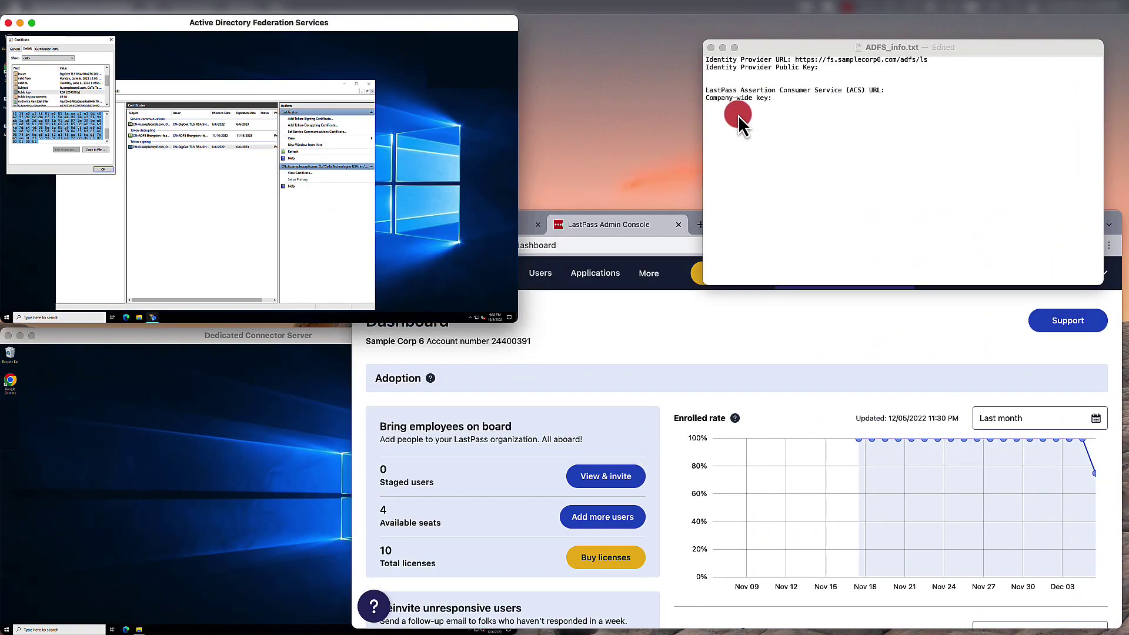
# Step: Paste the public key hex under Identity Provider Public Key and select the Identity Provider URL
pyautogui.click(794, 76)
pyautogui.press('super+v')
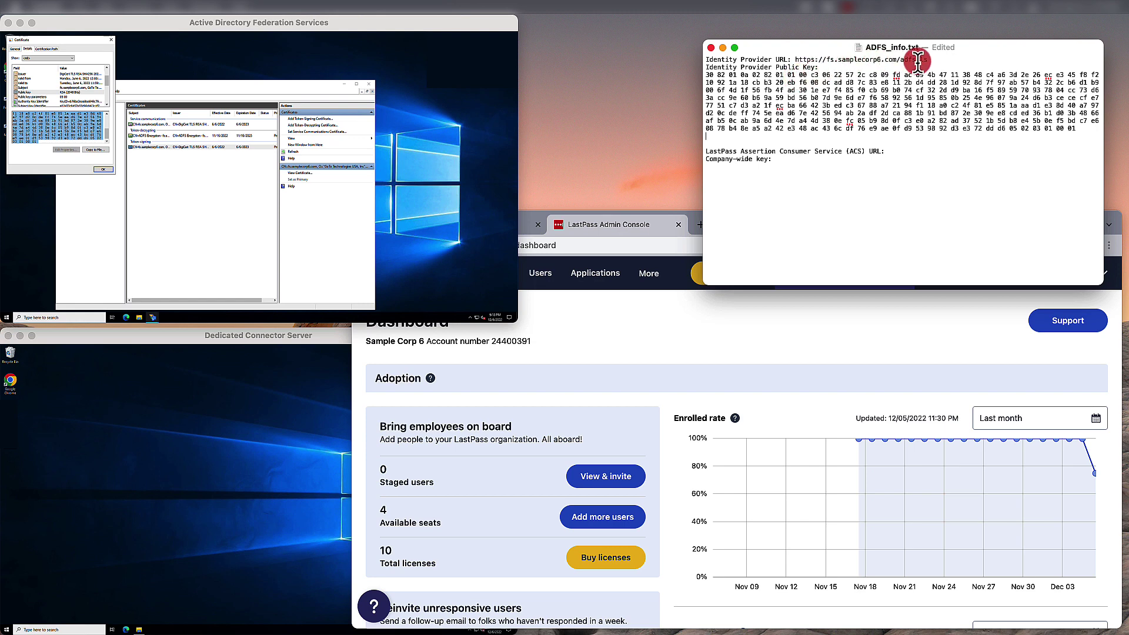
pyautogui.moveTo(929, 60); pyautogui.dragTo(794, 59)
pyautogui.press('super+c')
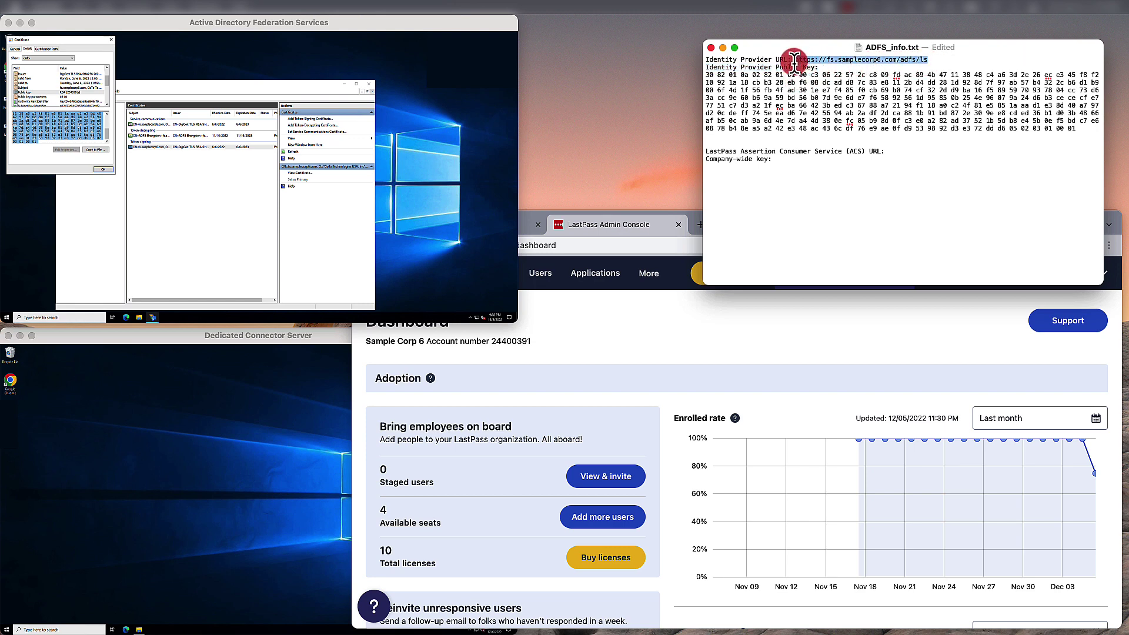
pyautogui.click(680, 318)
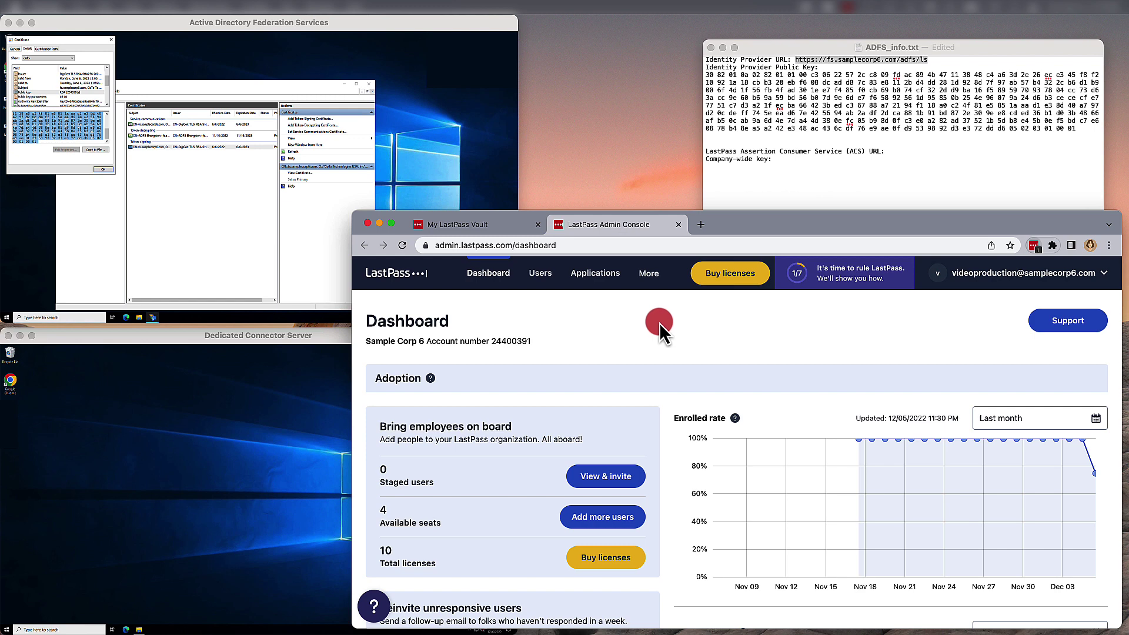
# Step: Under Users > Federated login, paste the Identity Provider URL into the ADFS Provider URL field
pyautogui.click(540, 274)
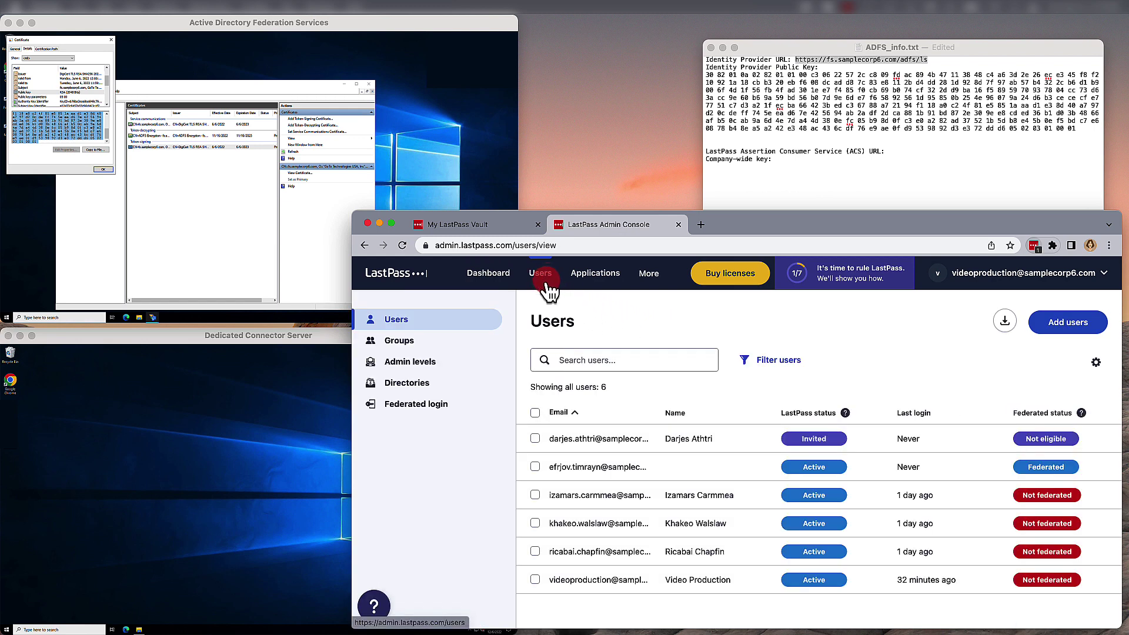
pyautogui.click(417, 403)
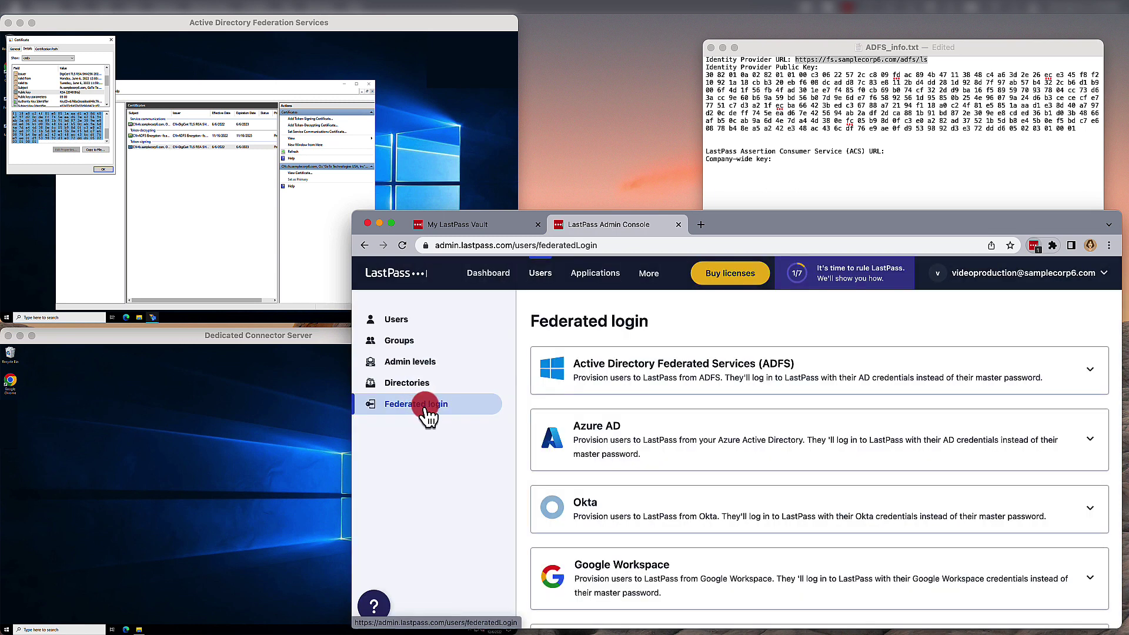
pyautogui.click(601, 415)
pyautogui.click(669, 368)
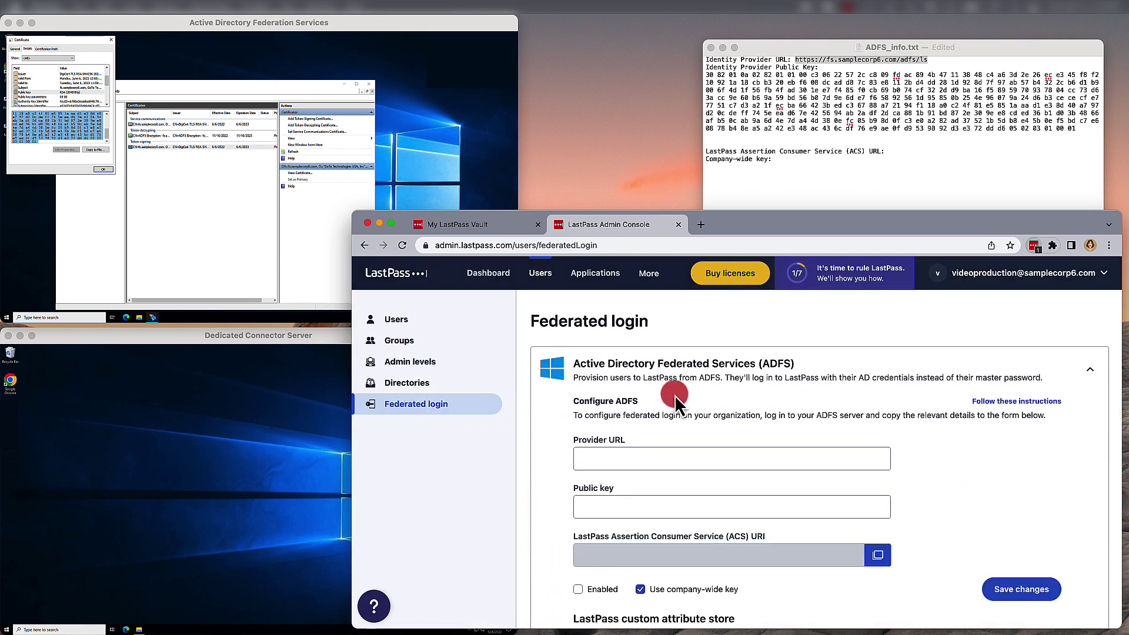
pyautogui.click(658, 452)
pyautogui.press('super+v')
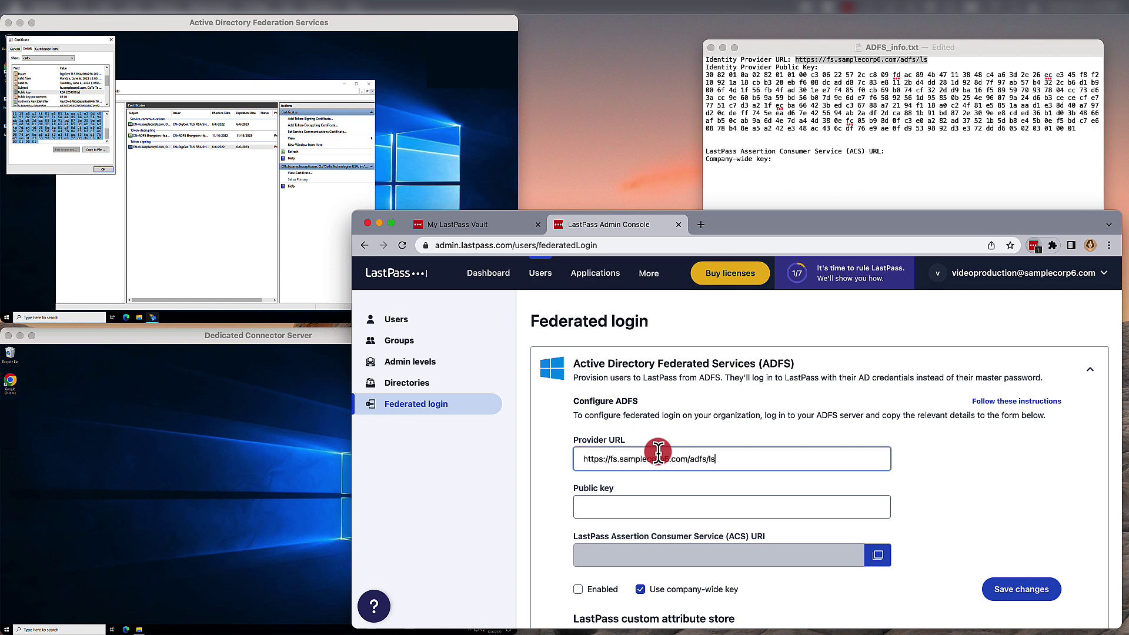
# Step: Paste the public key hex into the ADFS Public key field, tick Enabled and save
pyautogui.moveTo(1071, 131); pyautogui.dragTo(693, 77)
pyautogui.press('super+c')
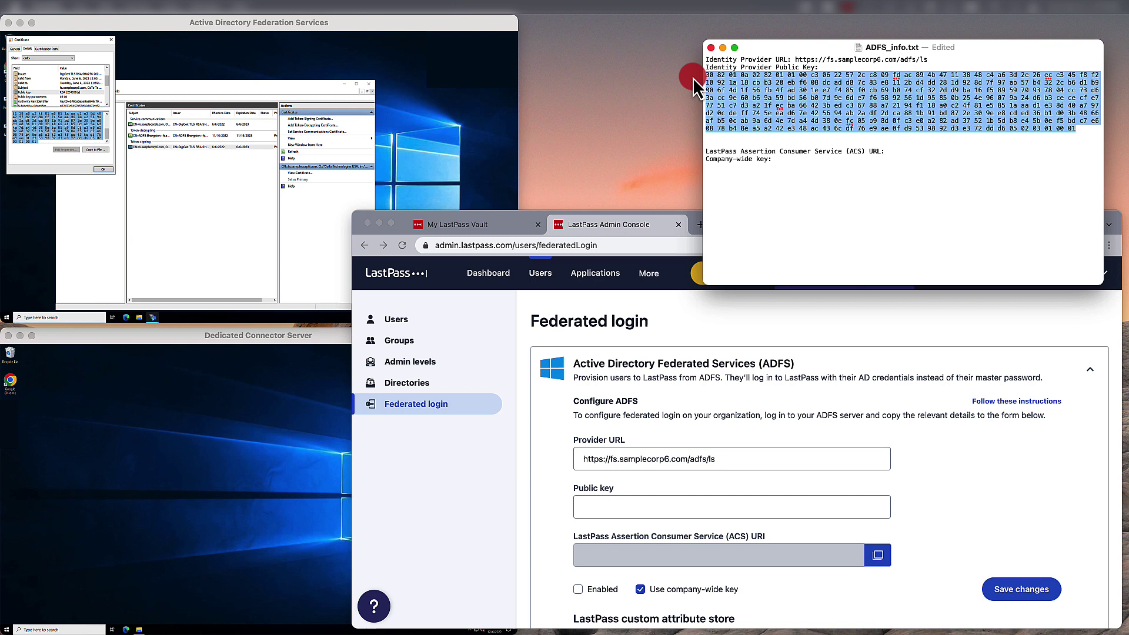
pyautogui.click(647, 502)
pyautogui.press('super+v')
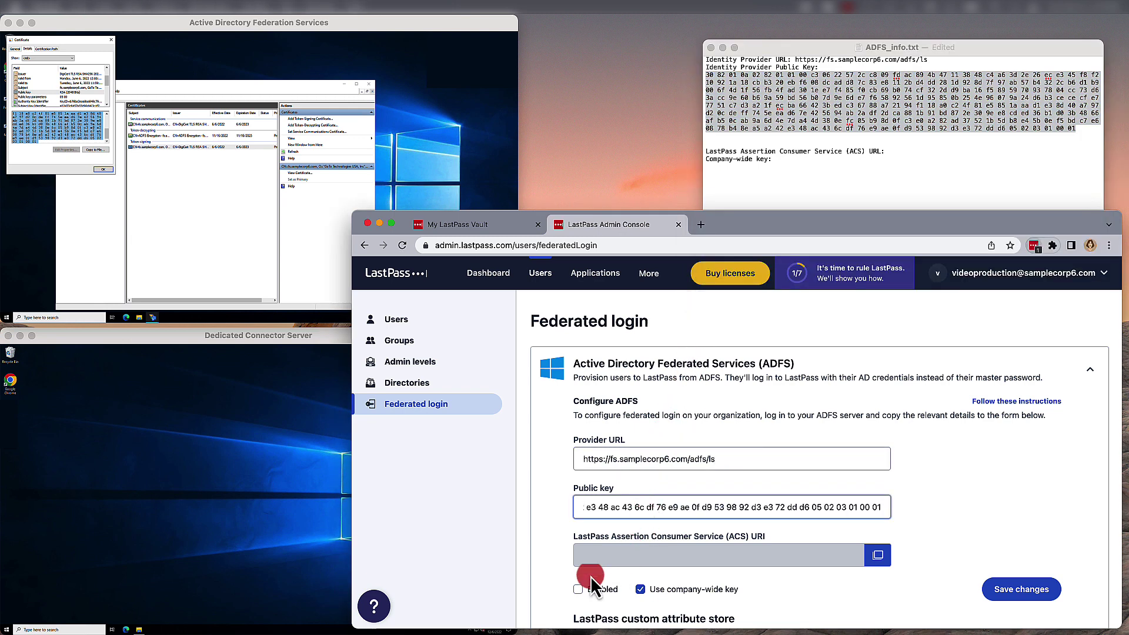
pyautogui.click(578, 590)
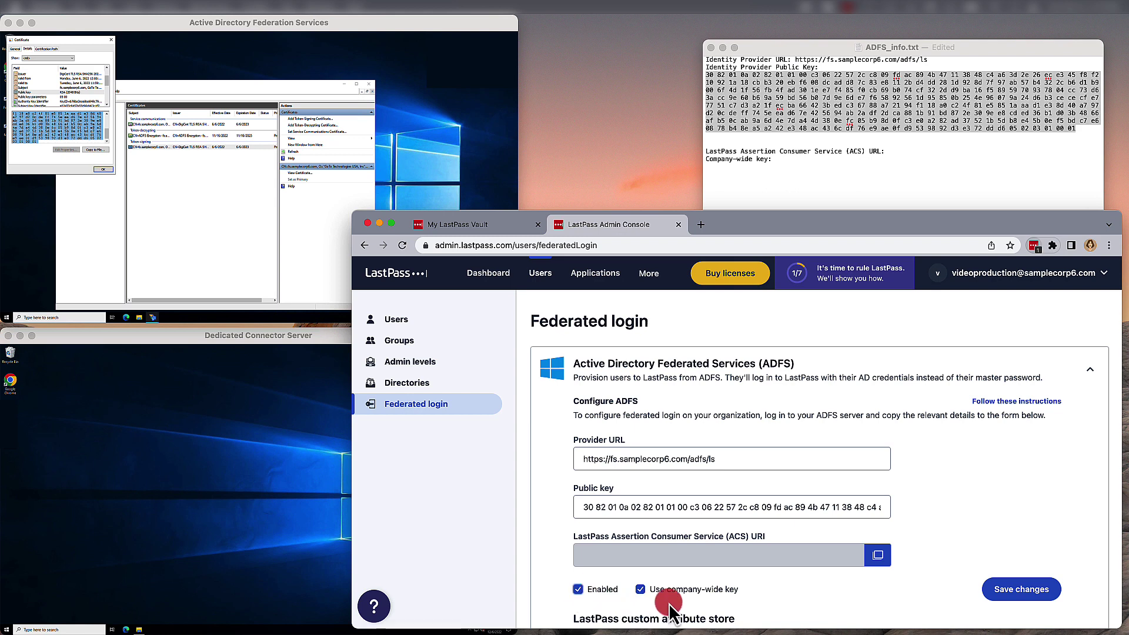
pyautogui.click(1014, 590)
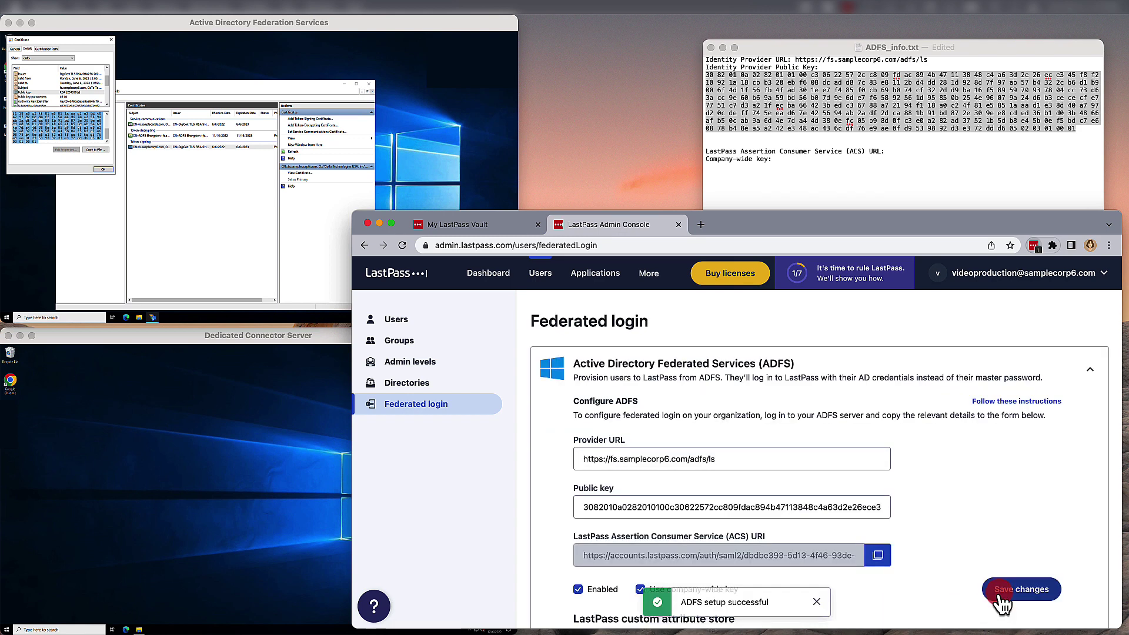
# Step: Copy the ACS URI into ADFS_info.txt after the ACS URL label
pyautogui.click(878, 557)
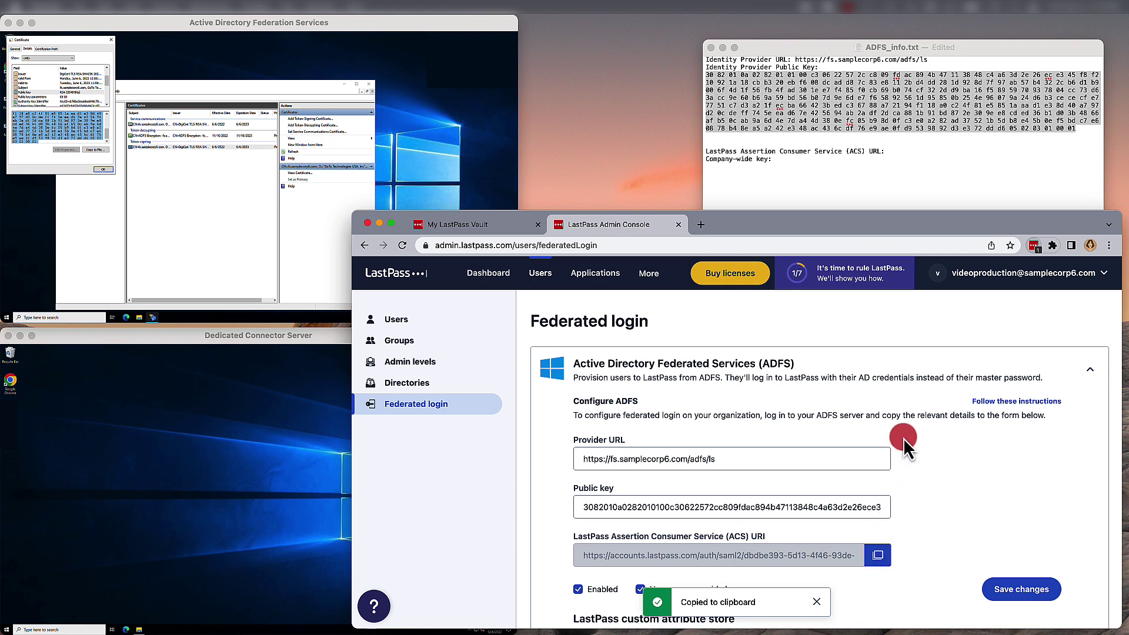
pyautogui.click(894, 160)
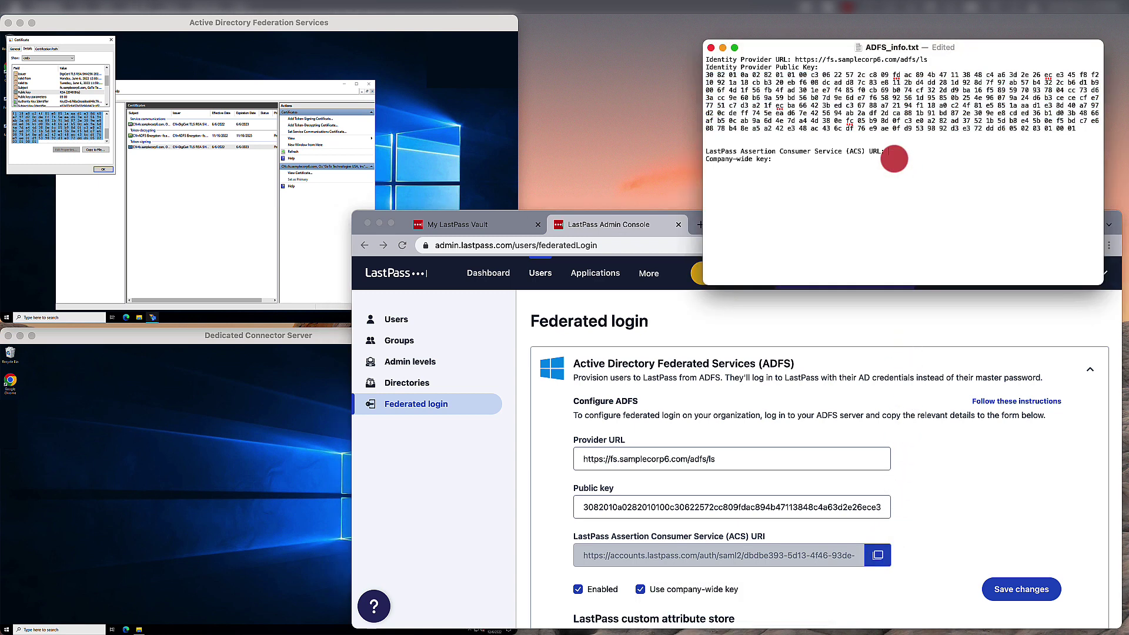
pyautogui.press('super+v')
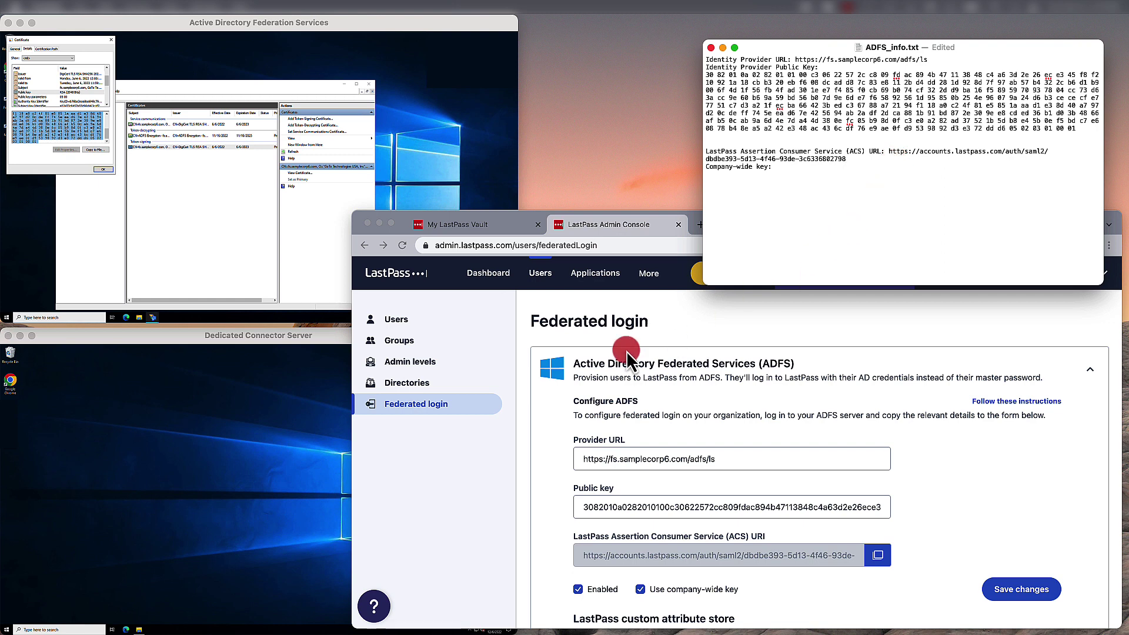
# Step: Download the AD Connector .msi installer from Directory integrations and open its download options
pyautogui.click(425, 387)
pyautogui.click(424, 387)
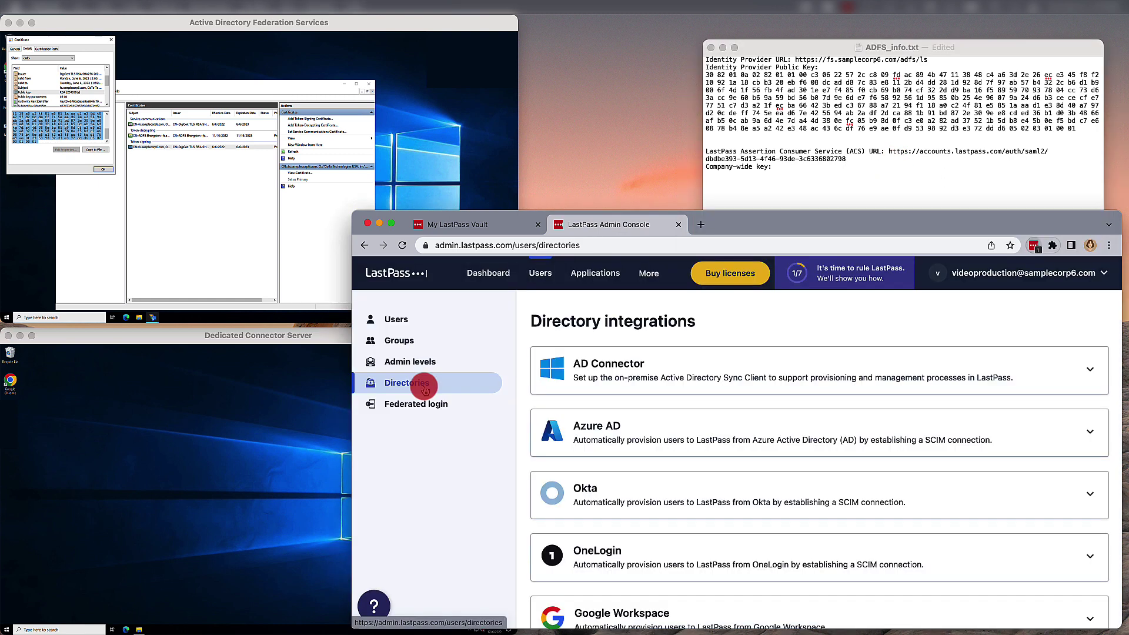
pyautogui.click(615, 366)
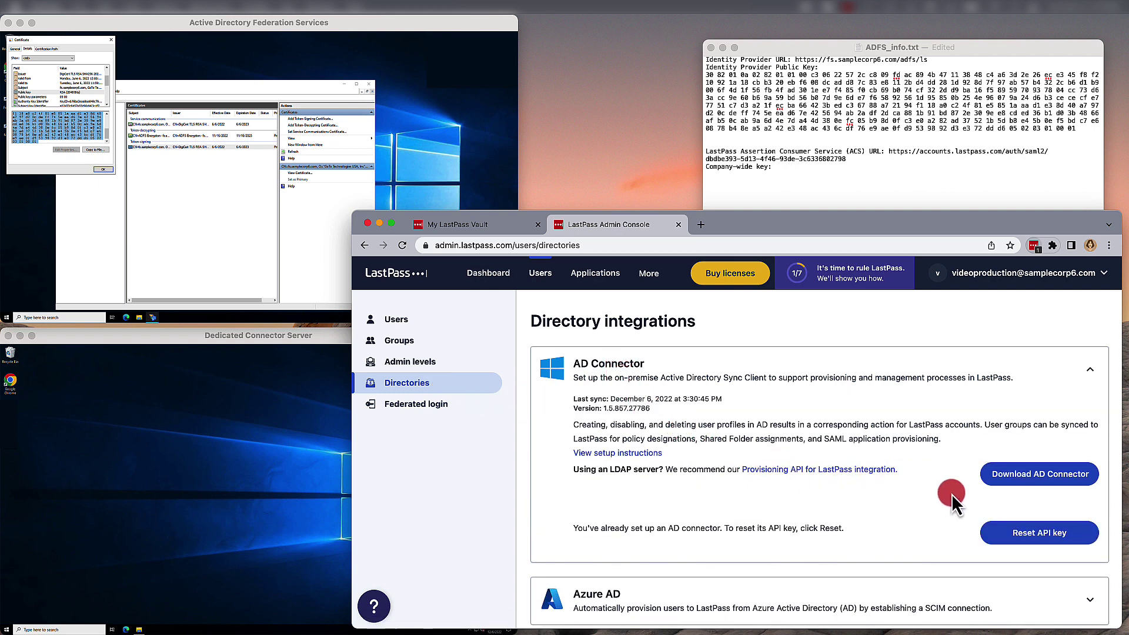
pyautogui.click(1048, 482)
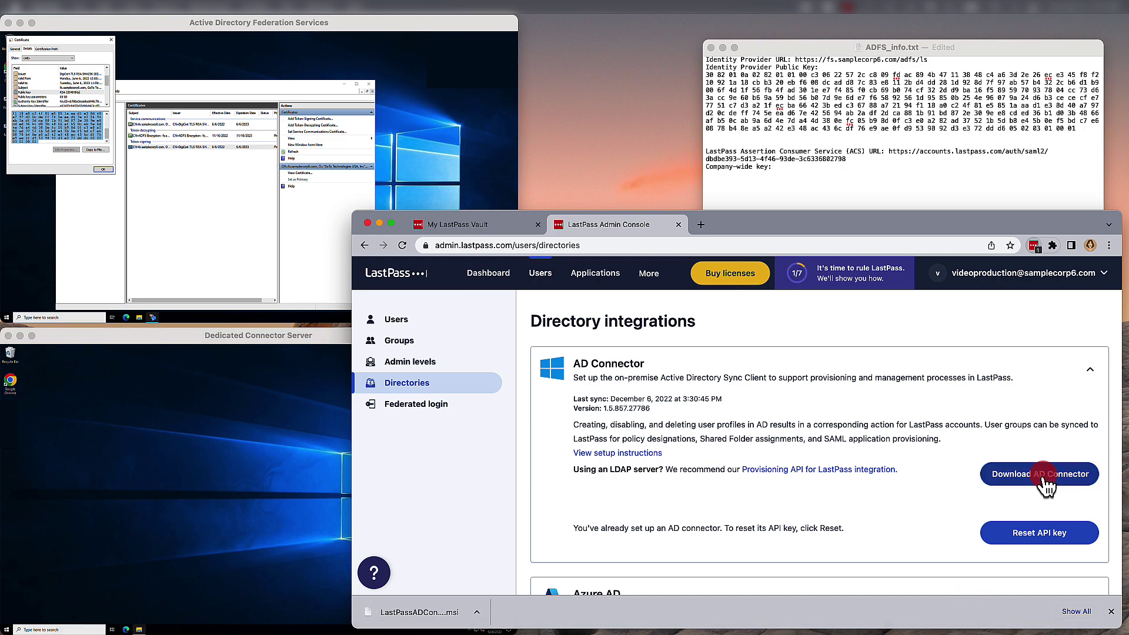
pyautogui.click(470, 610)
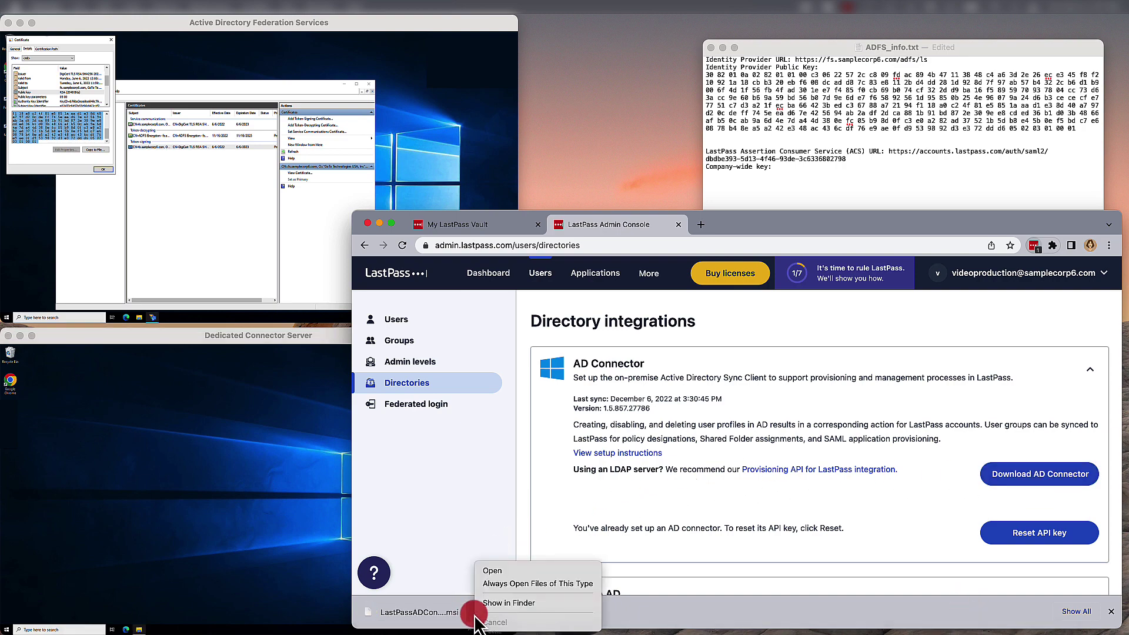
# Step: Copy LastPassADConnector.msi (63.9 MB) from Finder's Downloads into the connector server's Downloads folder
pyautogui.click(498, 606)
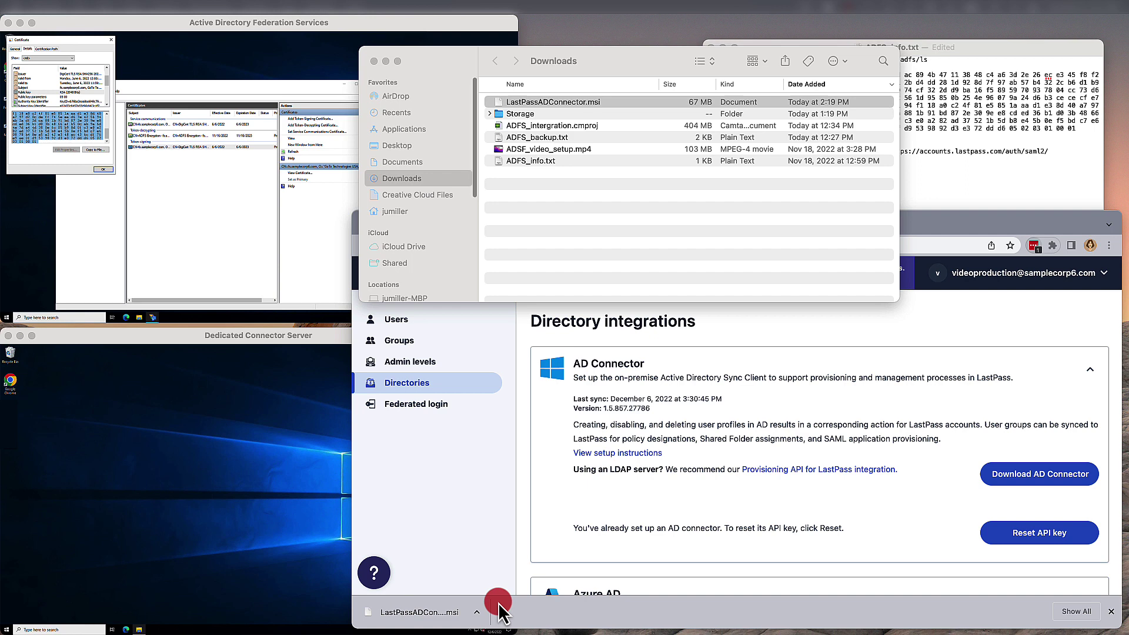
pyautogui.rightClick(612, 97)
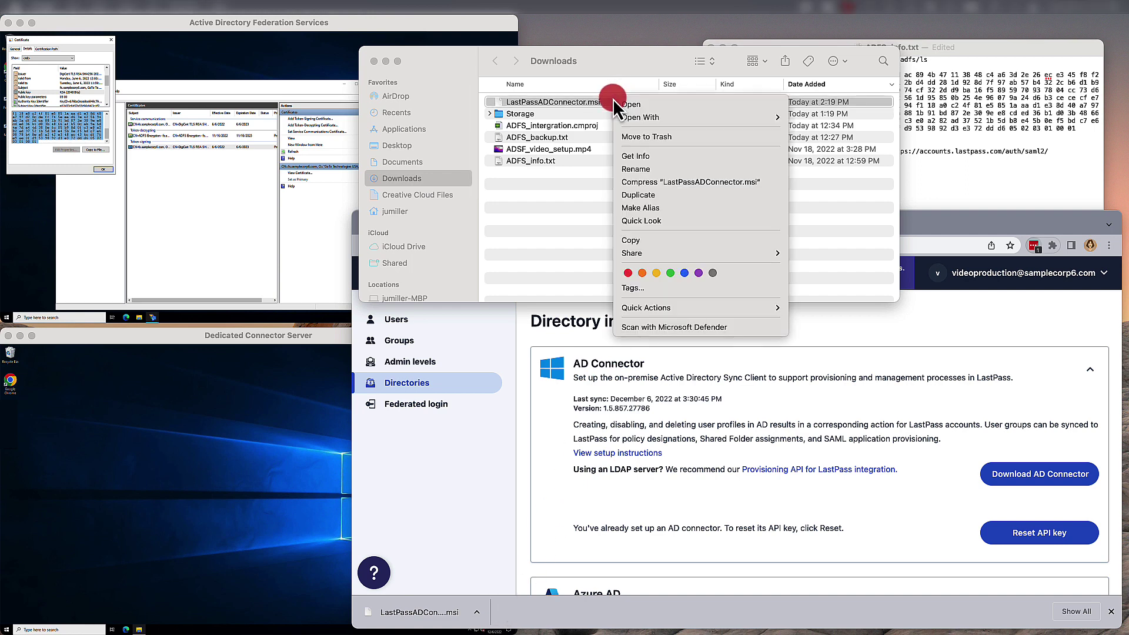
pyautogui.click(641, 239)
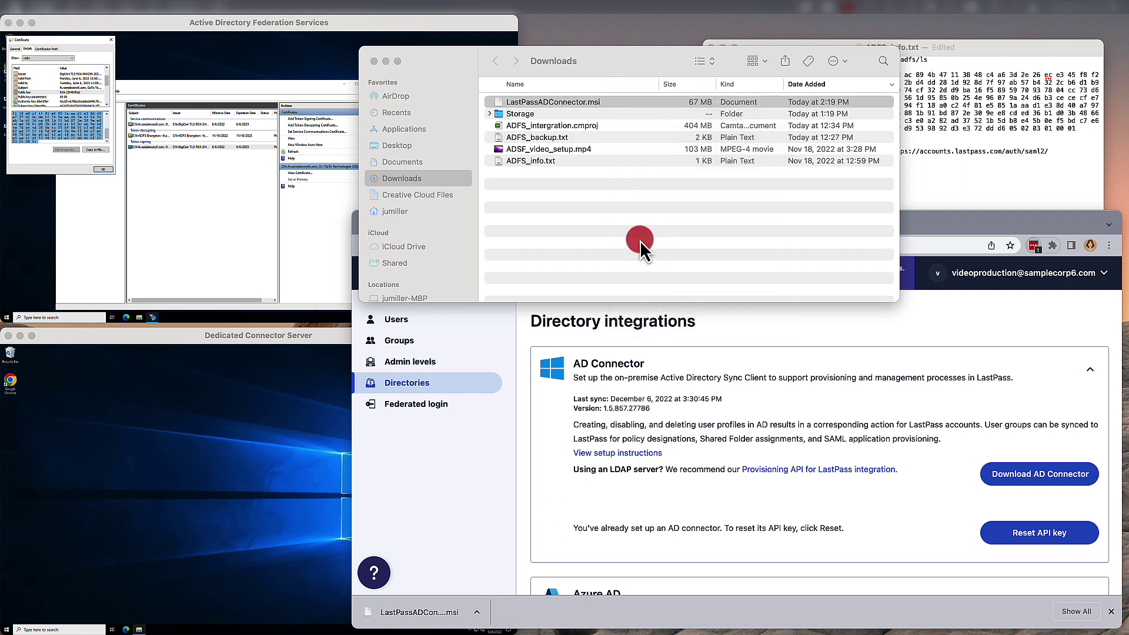
pyautogui.click(262, 403)
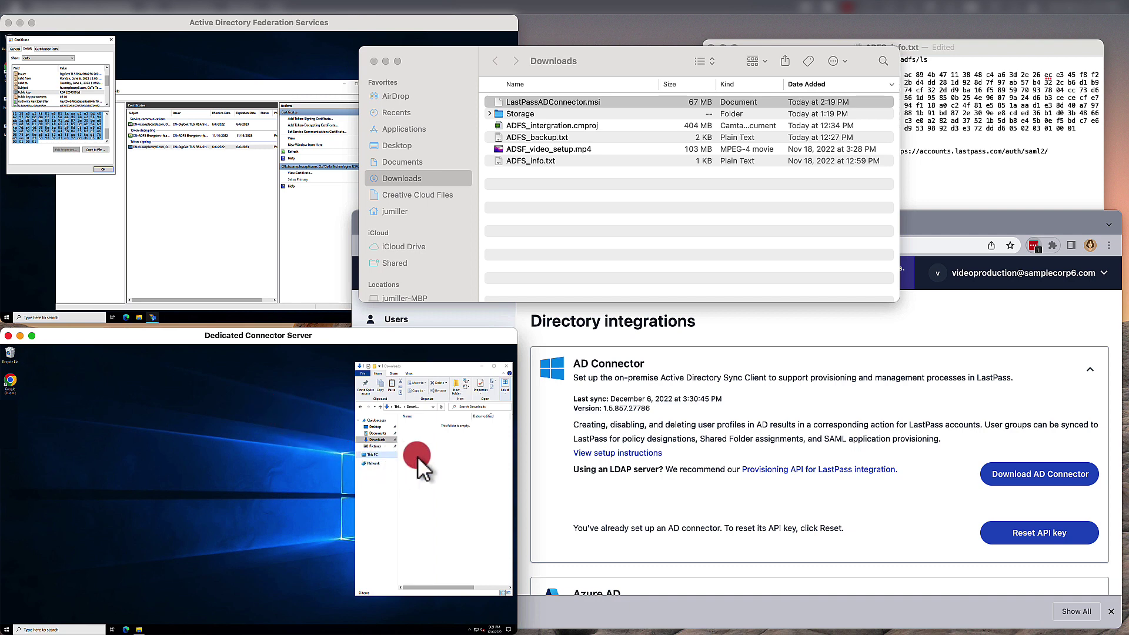
pyautogui.rightClick(442, 448)
pyautogui.click(452, 483)
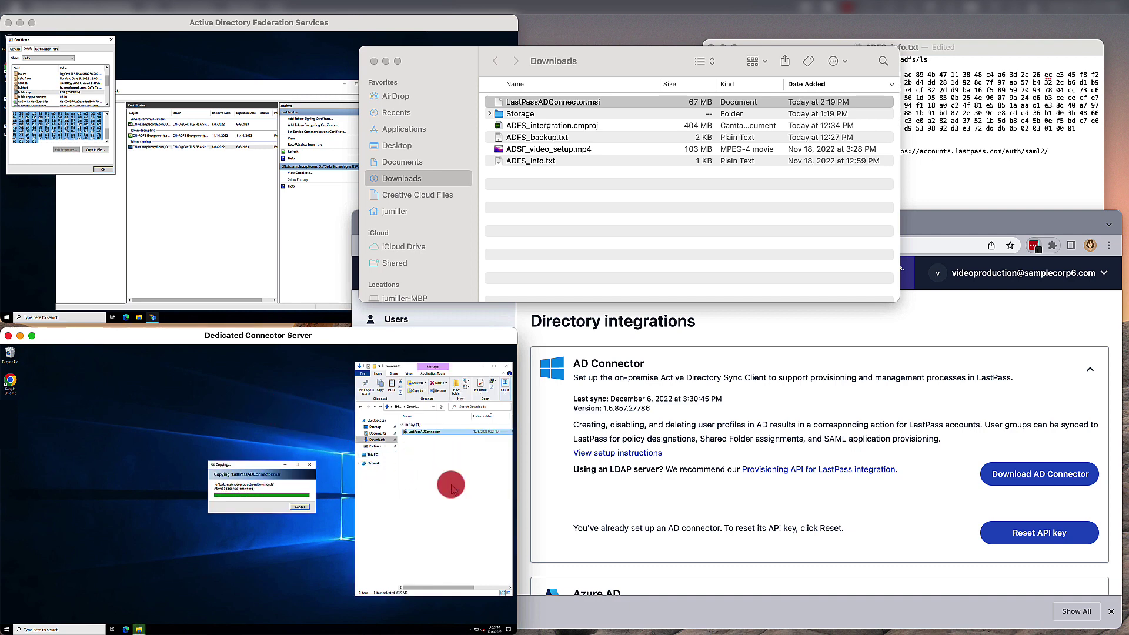
pyautogui.click(32, 335)
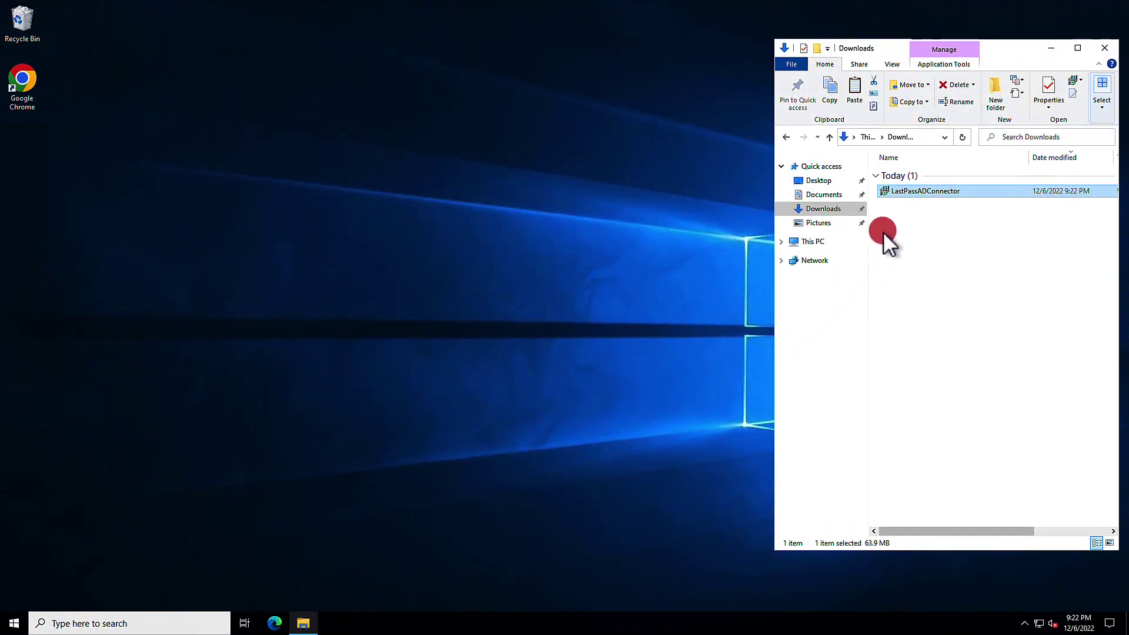
# Step: Run LastPassADConnector setup with licence accepted and default folder, approve UAC, and finish installing
pyautogui.doubleClick(898, 196)
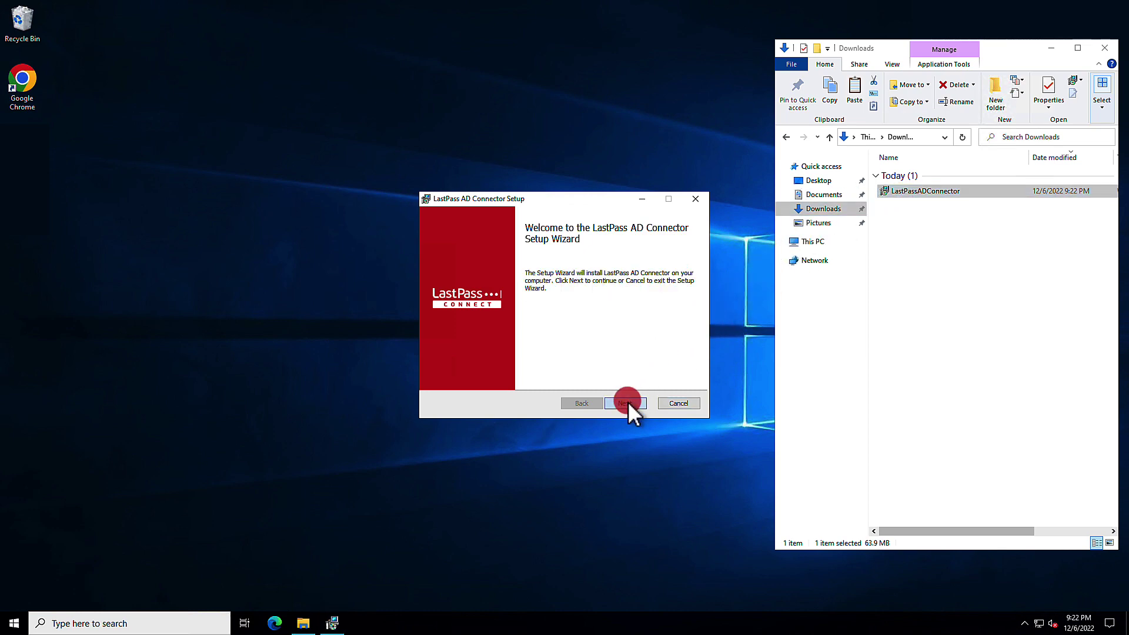
pyautogui.click(628, 401)
pyautogui.click(560, 374)
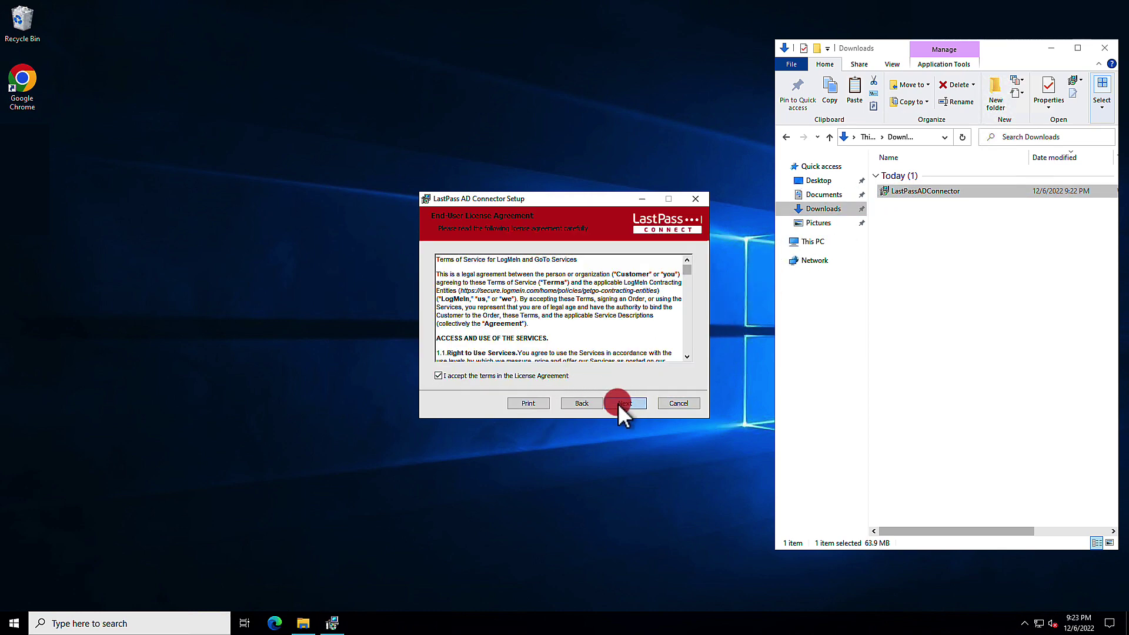
pyautogui.click(618, 403)
pyautogui.click(618, 403)
pyautogui.click(618, 403)
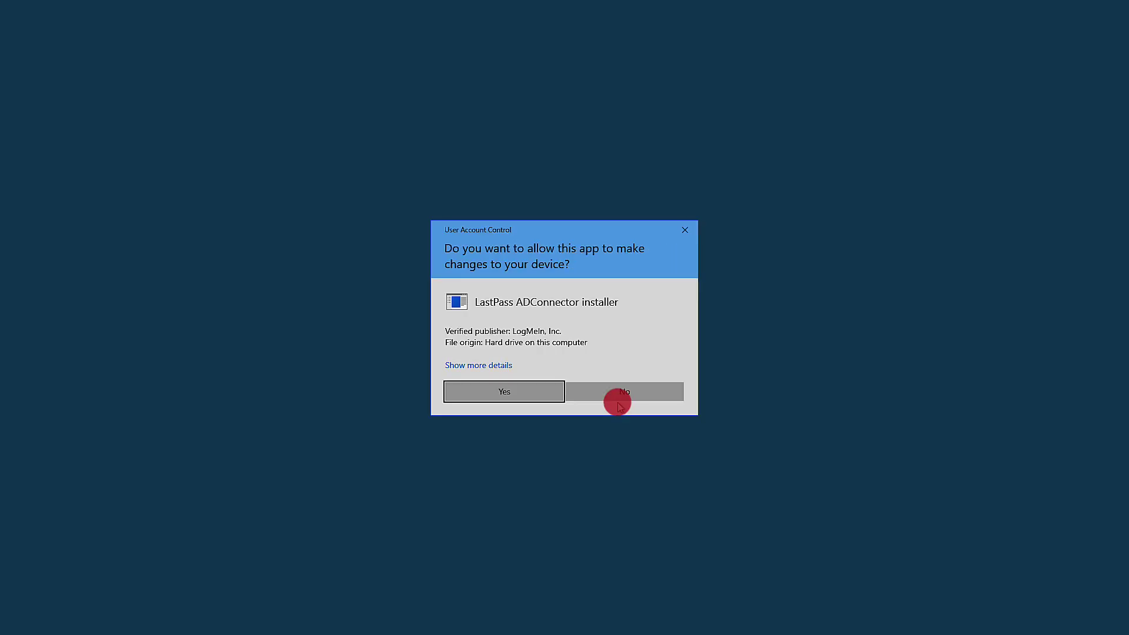
pyautogui.press('Return')
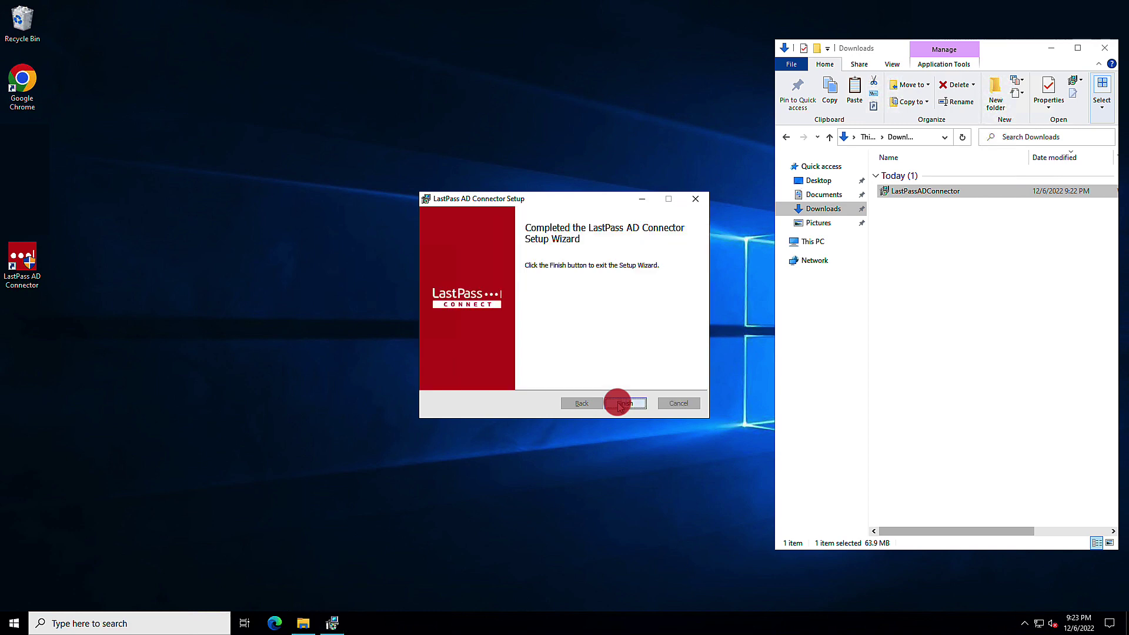
pyautogui.click(619, 404)
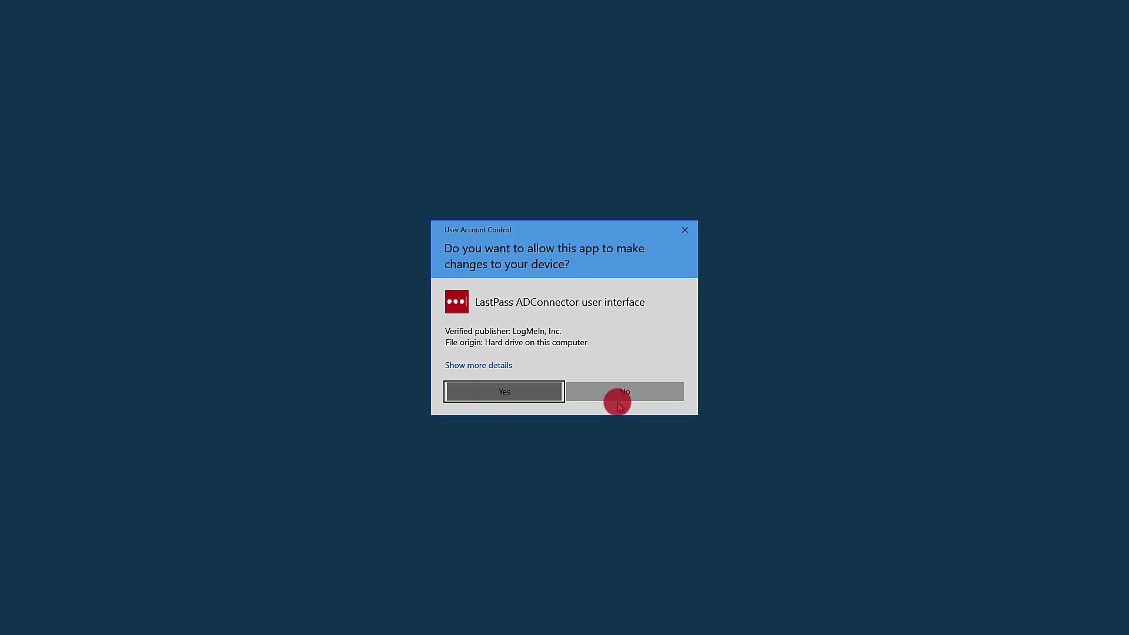
pyautogui.click(618, 405)
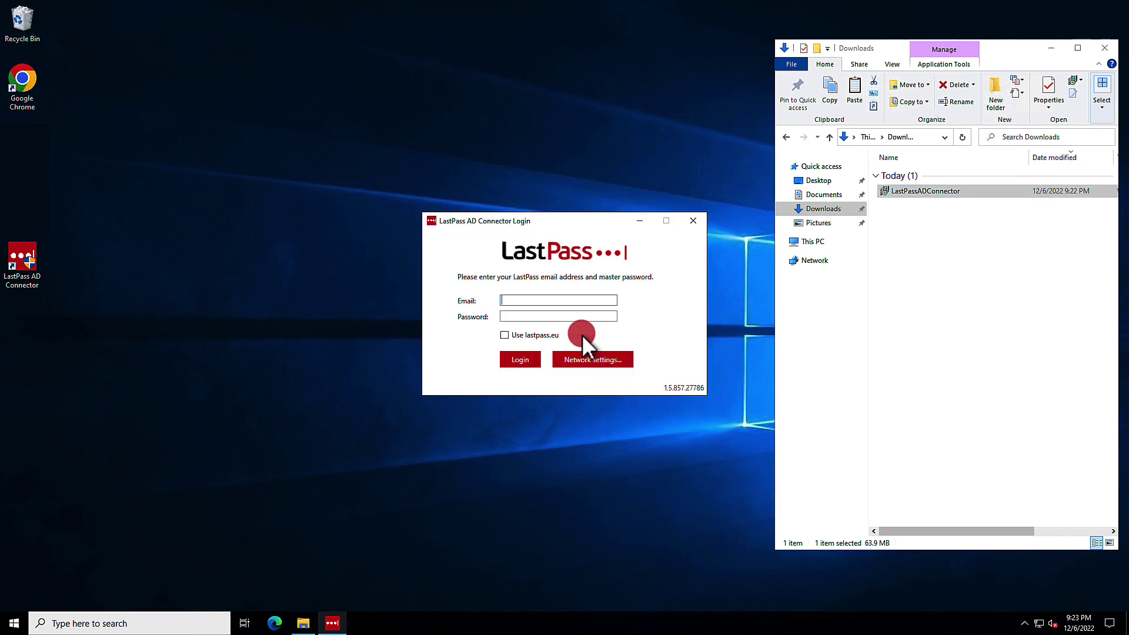
# Step: Sign in to the AD Connector with the admin e-mail address and master password
pyautogui.click(562, 317)
pyautogui.hotkey('ctrl', 'v')
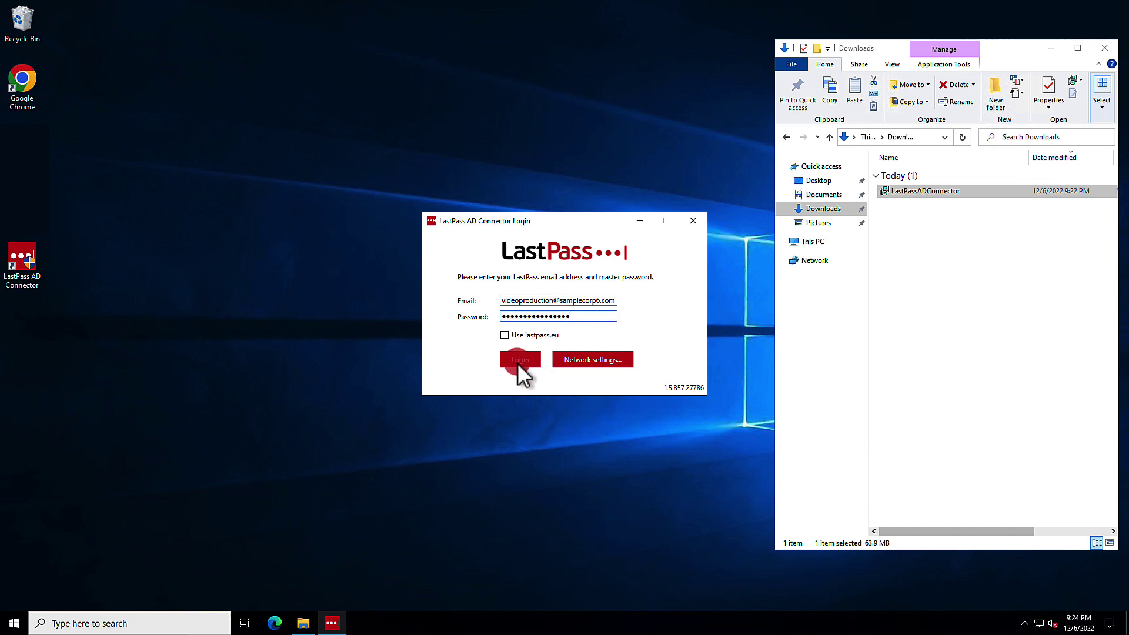
pyautogui.click(518, 360)
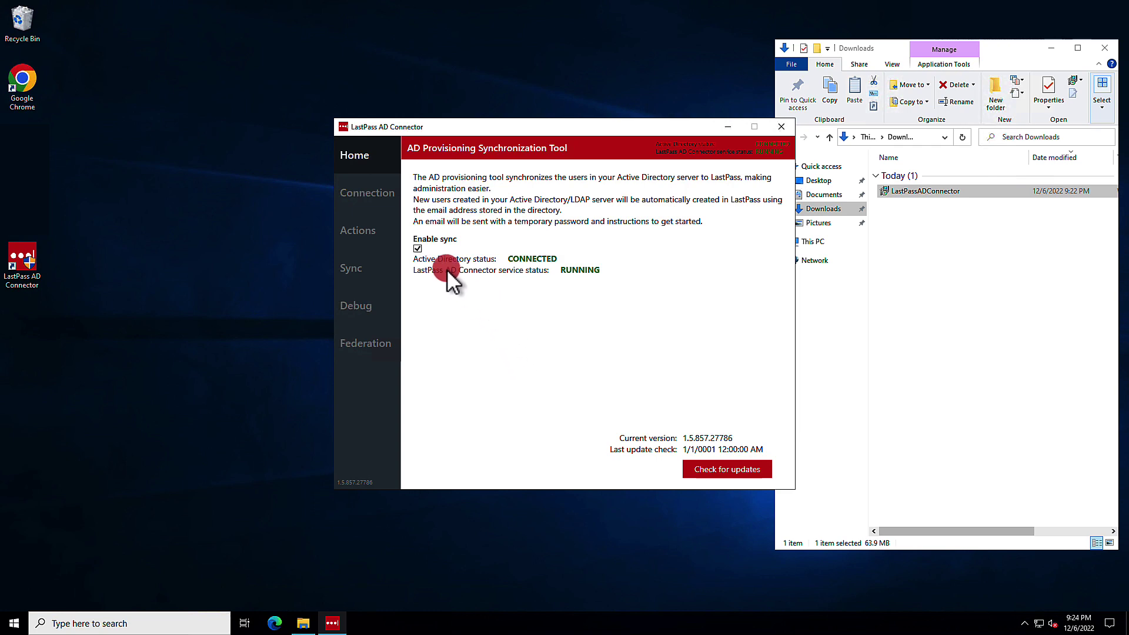
# Step: Set the sync action to 'Automatically create user in LastPass' and save the settings
pyautogui.click(367, 234)
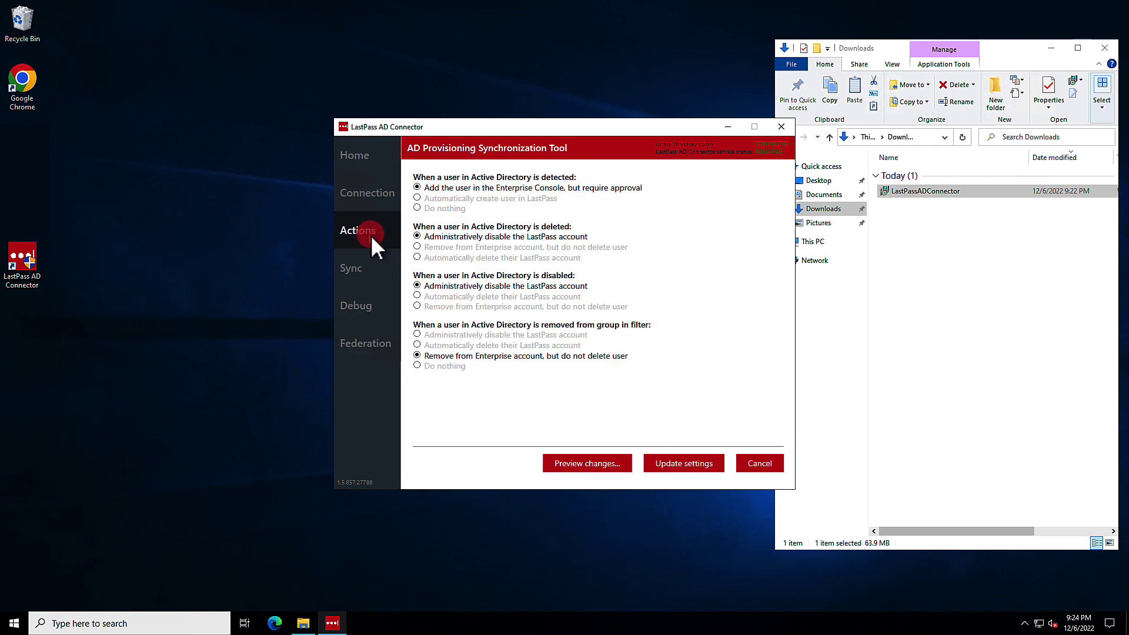
pyautogui.click(458, 199)
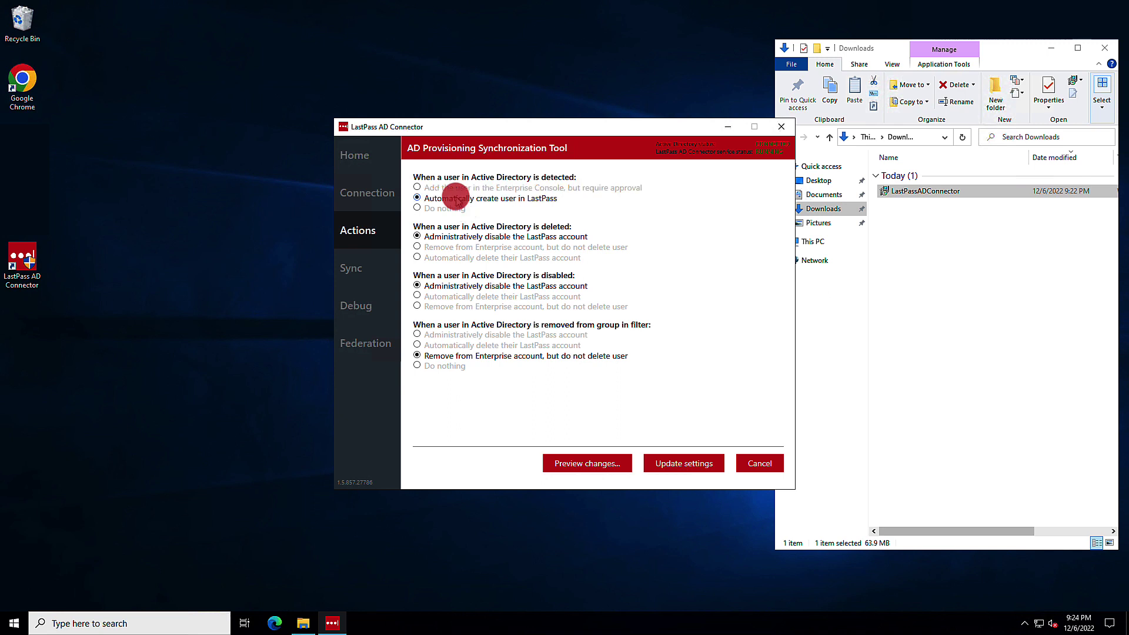
pyautogui.click(683, 462)
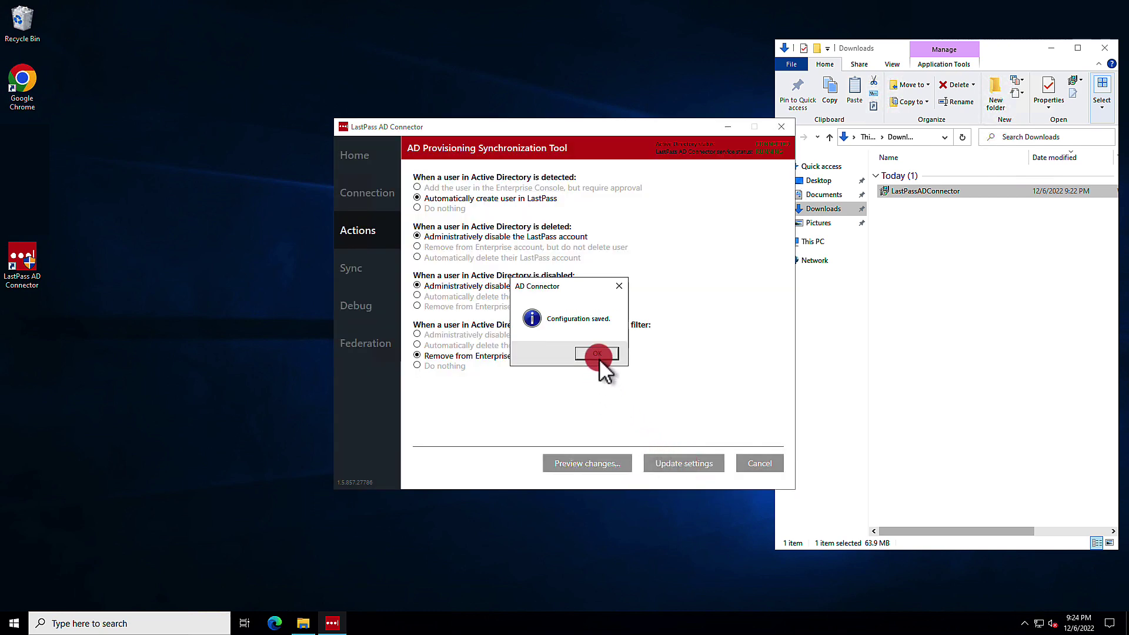
pyautogui.click(597, 354)
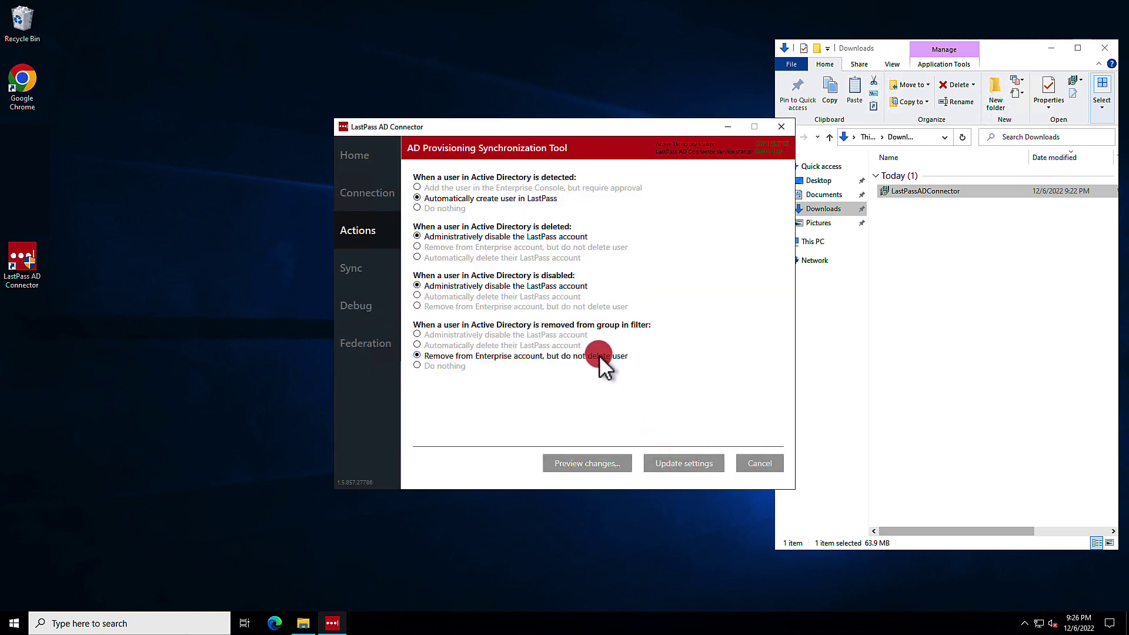
# Step: Generate a new company-wide key in the AD Connector's federation settings
pyautogui.click(368, 347)
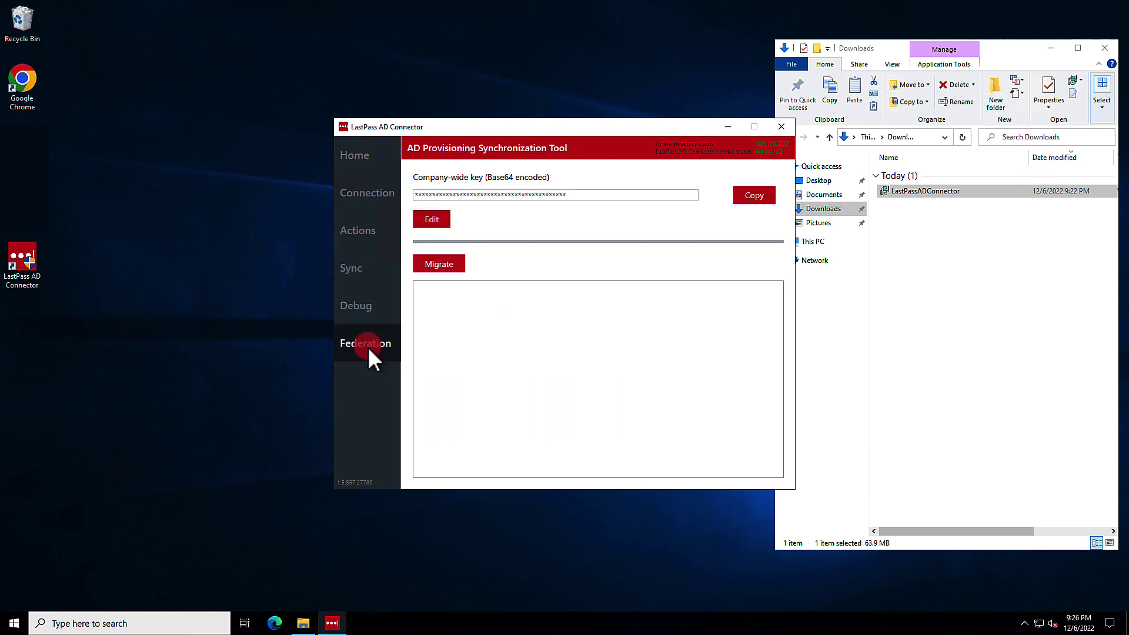
pyautogui.click(432, 221)
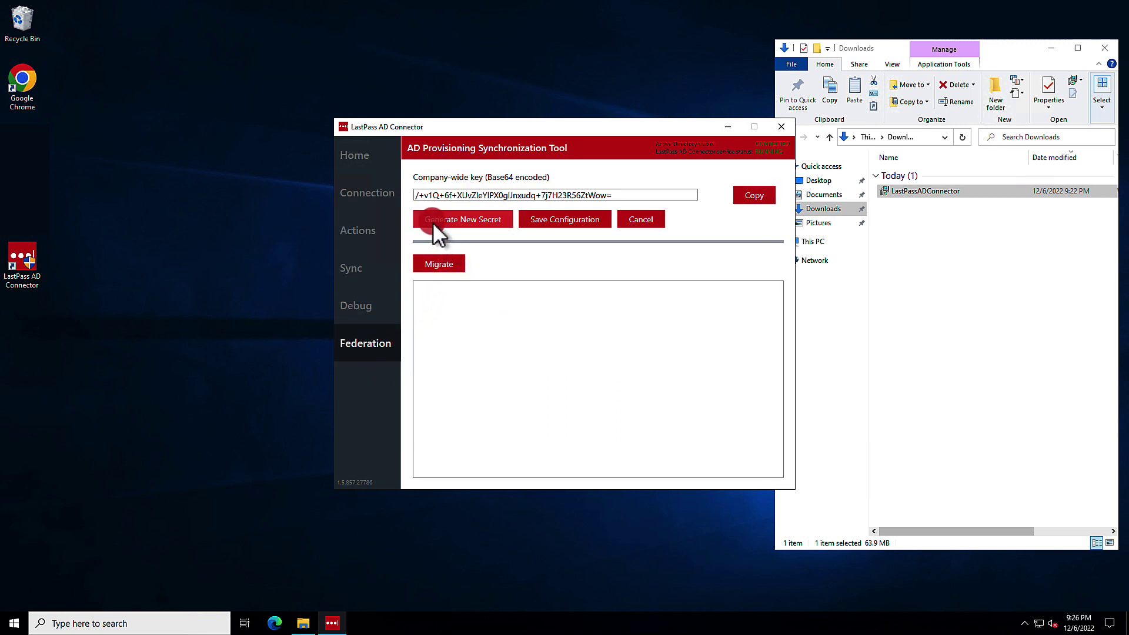
pyautogui.click(432, 221)
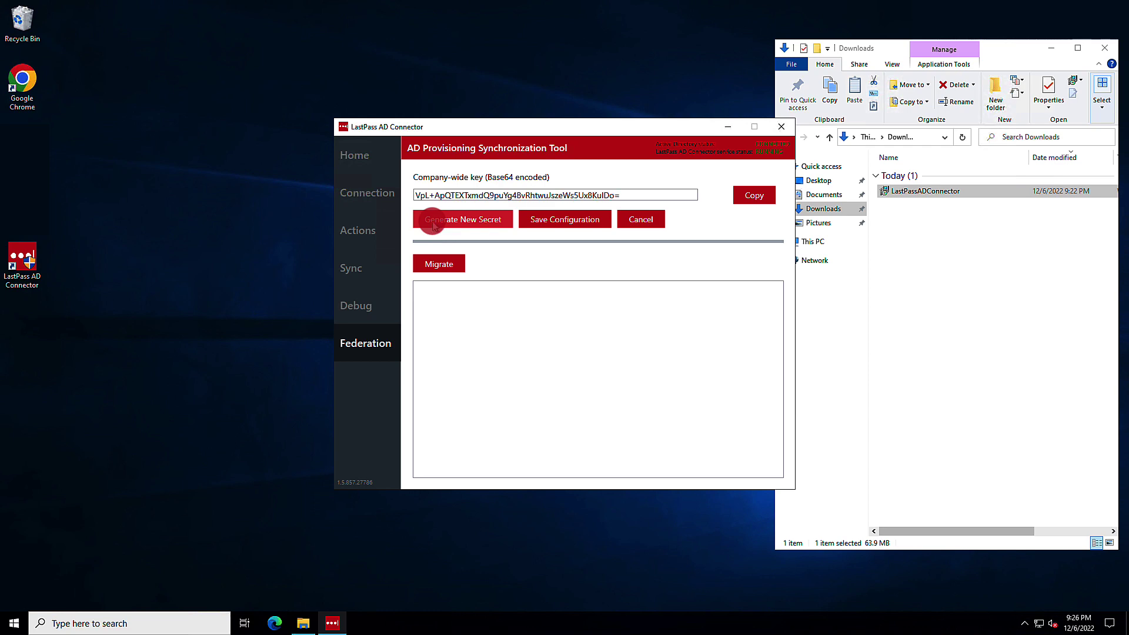
pyautogui.click(434, 225)
pyautogui.click(433, 226)
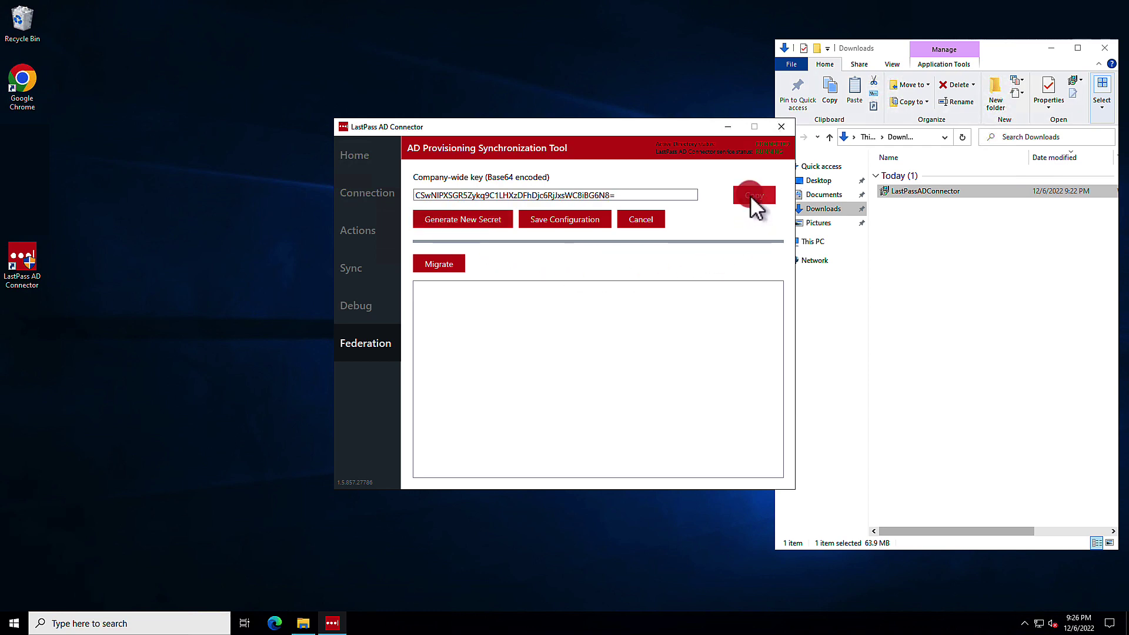
# Step: Paste the company-wide key into the ADFS_info.txt notes and save them
pyautogui.click(28, 21)
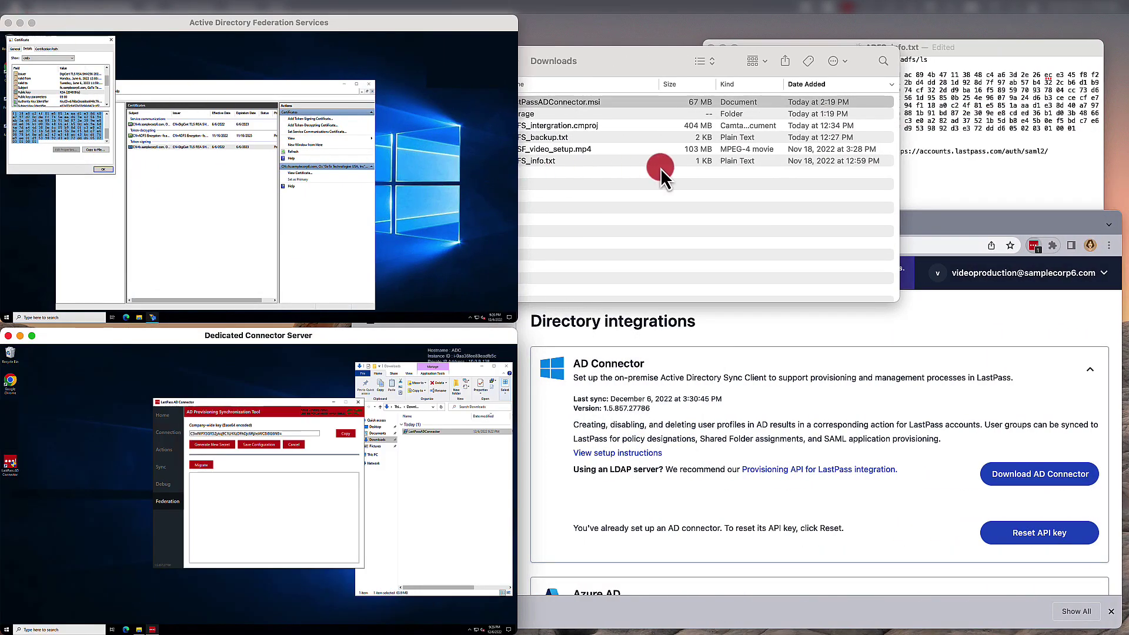
pyautogui.click(909, 167)
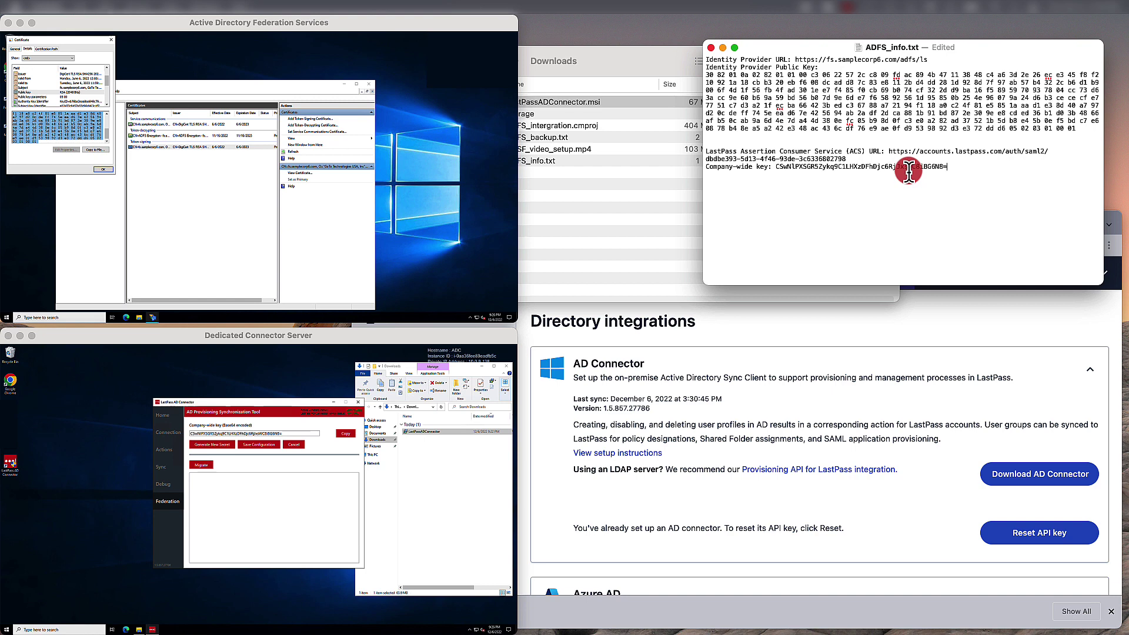
pyautogui.press('super+s')
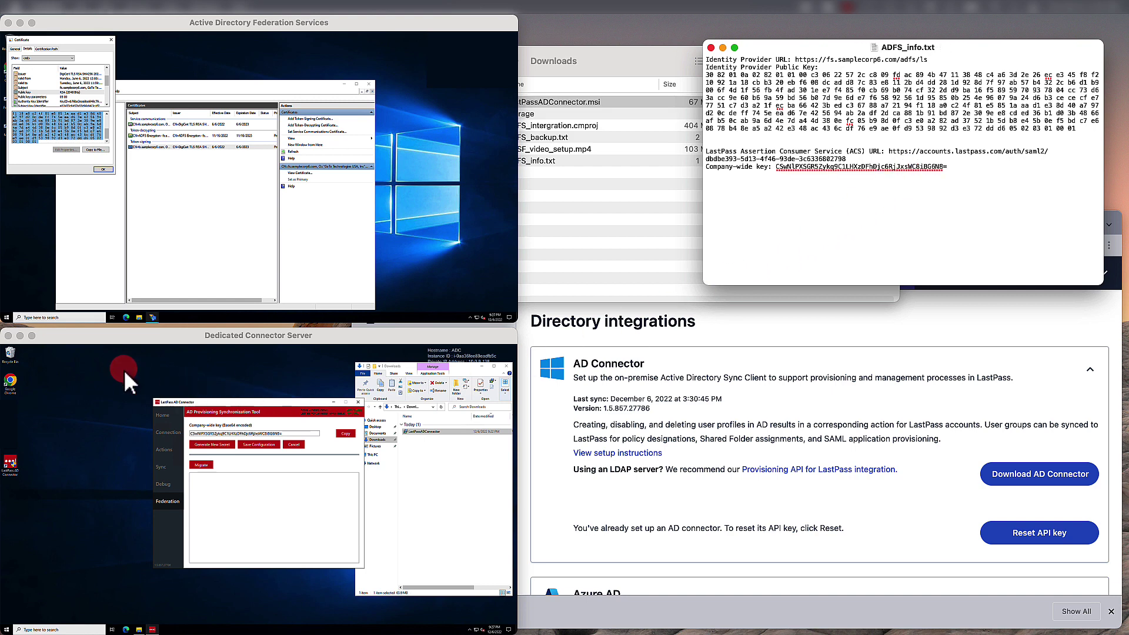
# Step: Save the configuration with the new key, confirm the secret change, and return to Home
pyautogui.click(32, 335)
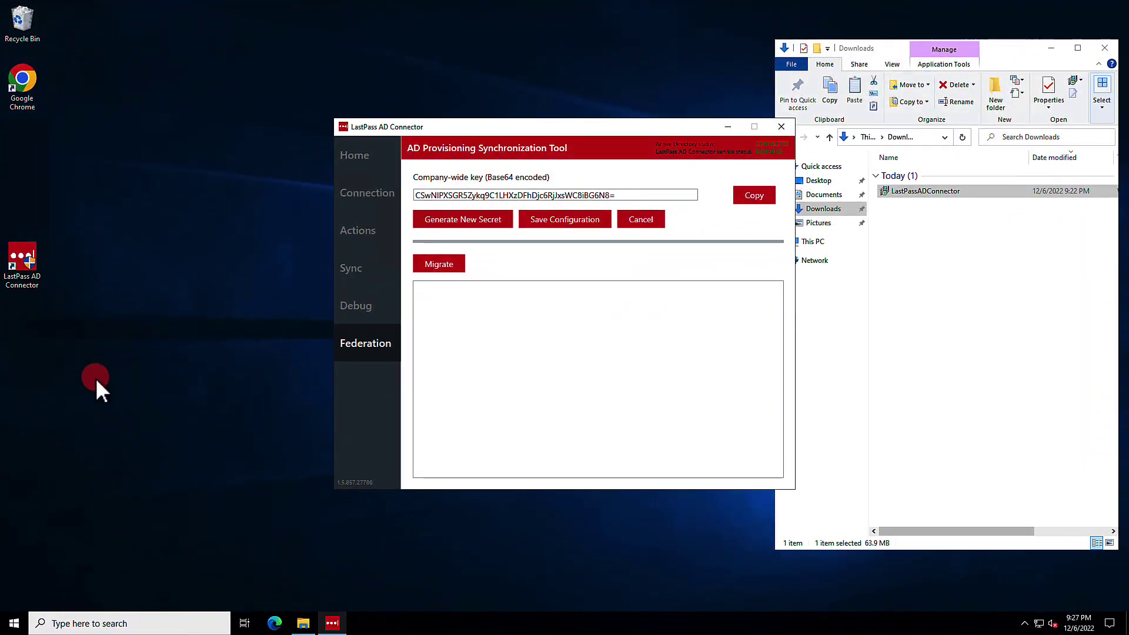
pyautogui.click(455, 336)
pyautogui.click(580, 220)
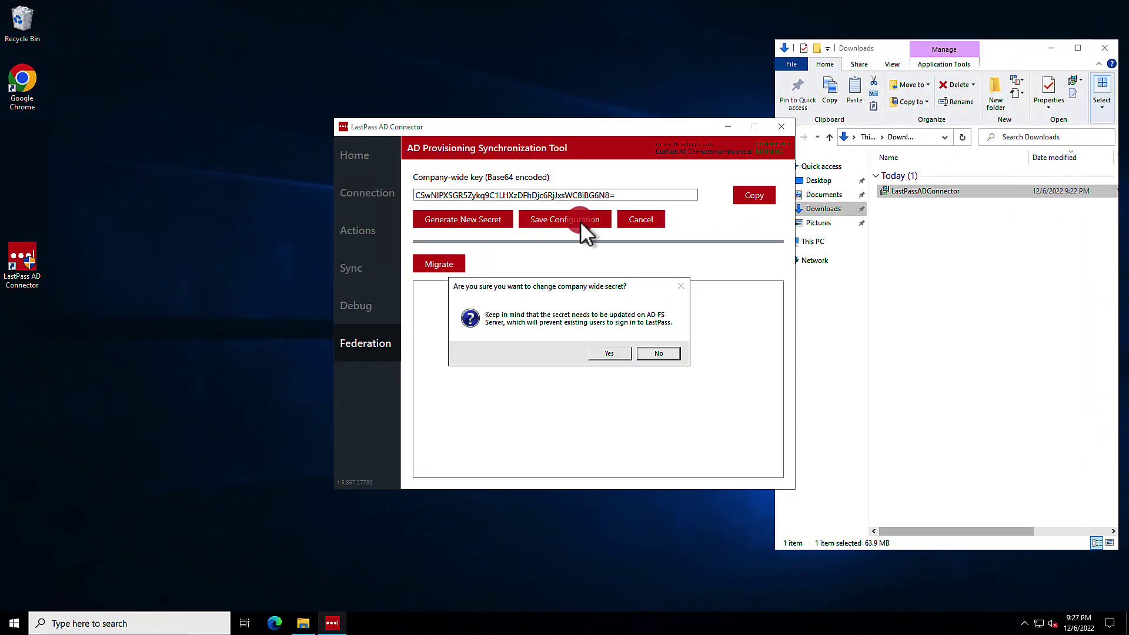
pyautogui.click(596, 348)
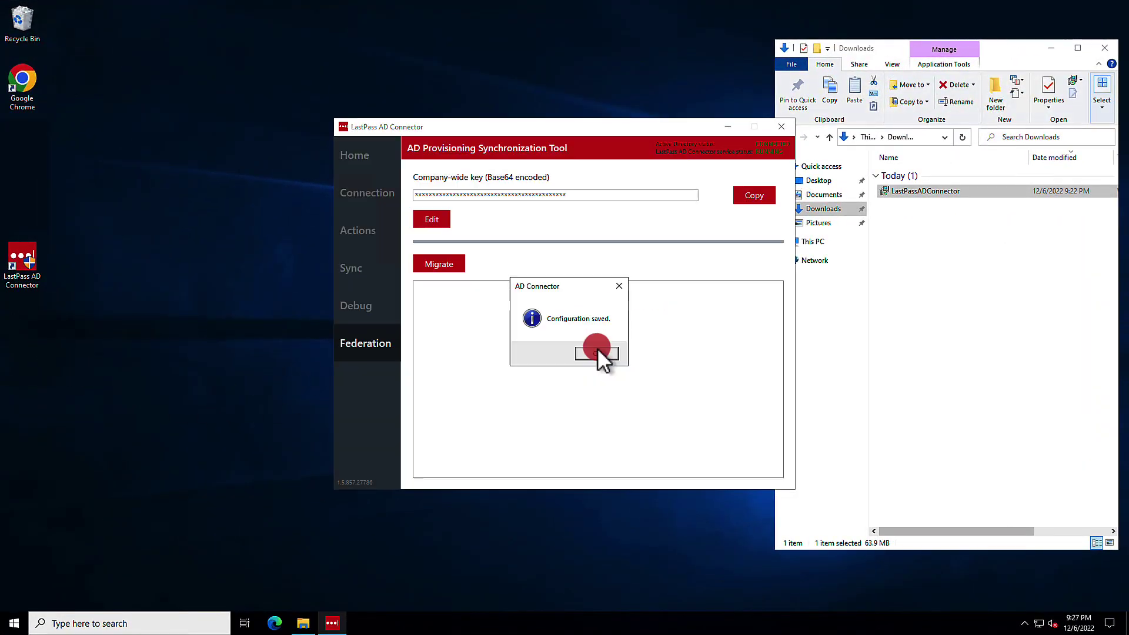
pyautogui.click(597, 347)
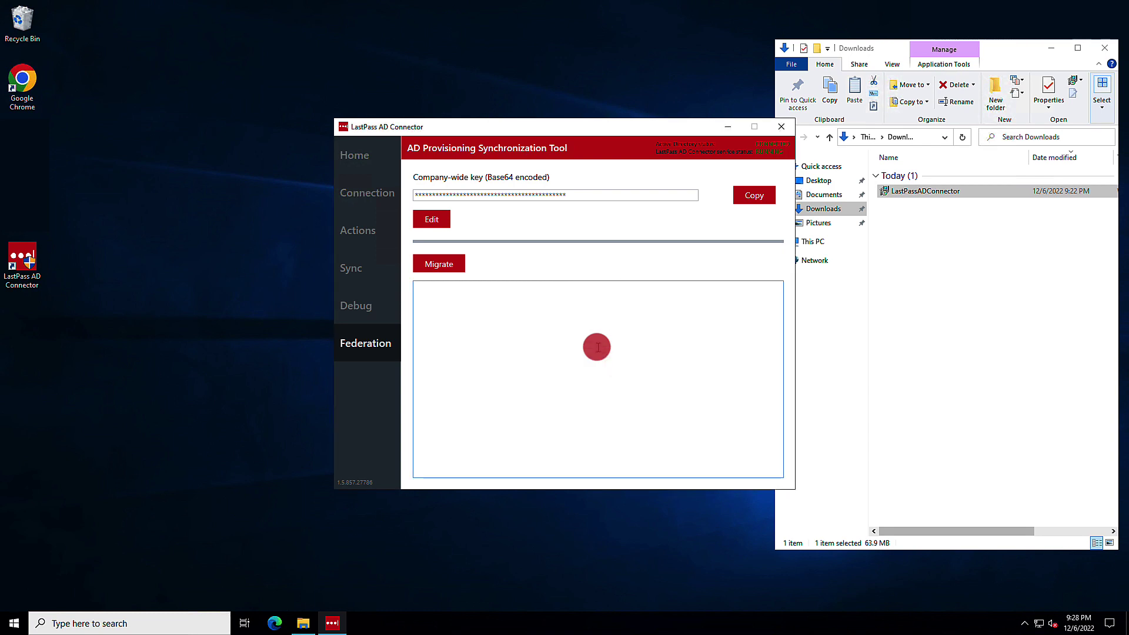
pyautogui.click(358, 155)
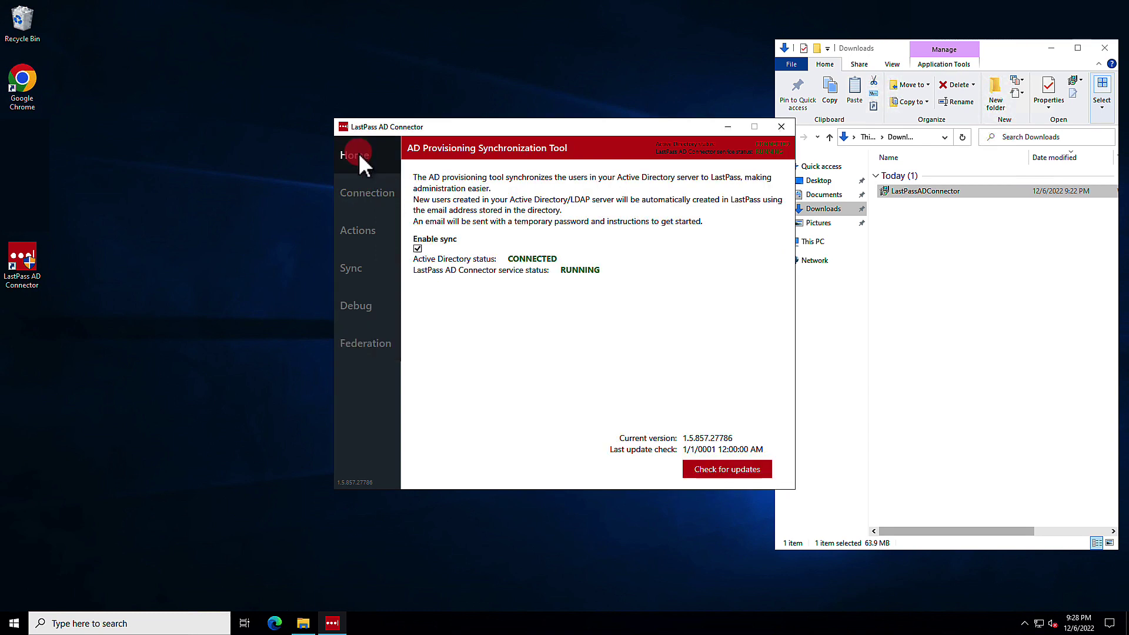
pyautogui.click(491, 260)
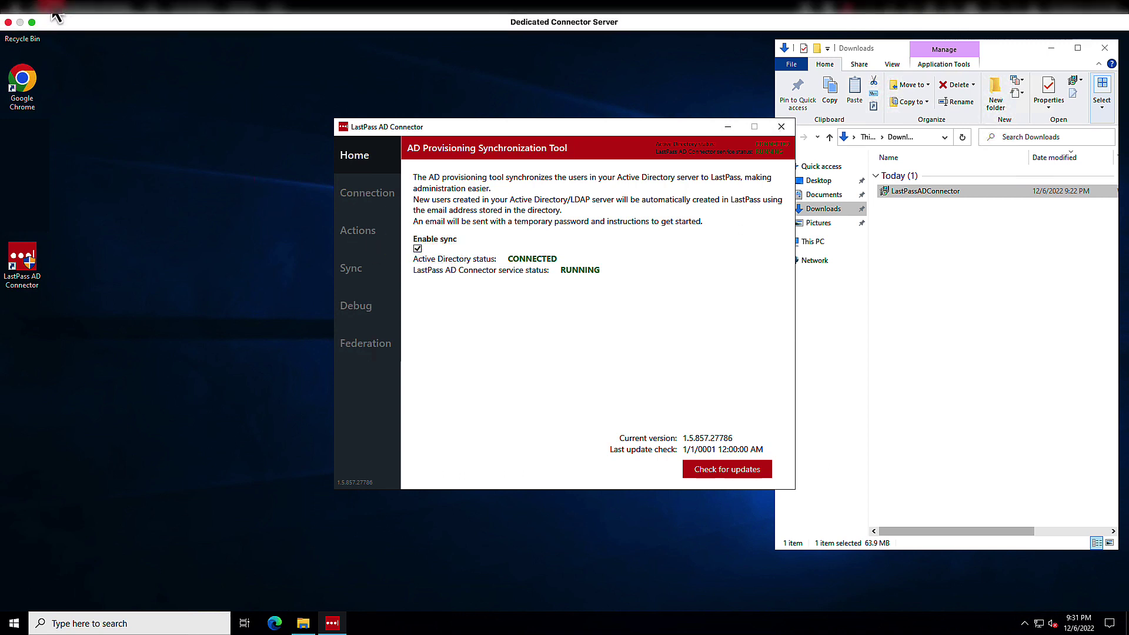
# Step: Under Users > Federated login, expand the ADFS card and download LastPassADFS40.msi for ADFS Server 4.0
pyautogui.click(32, 22)
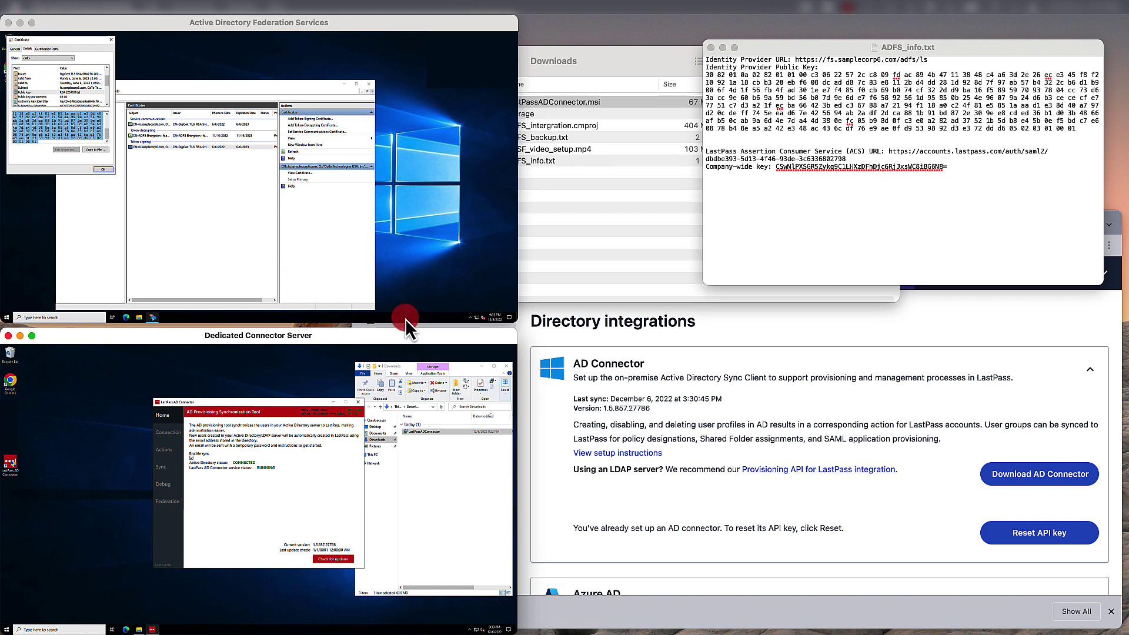
pyautogui.click(657, 316)
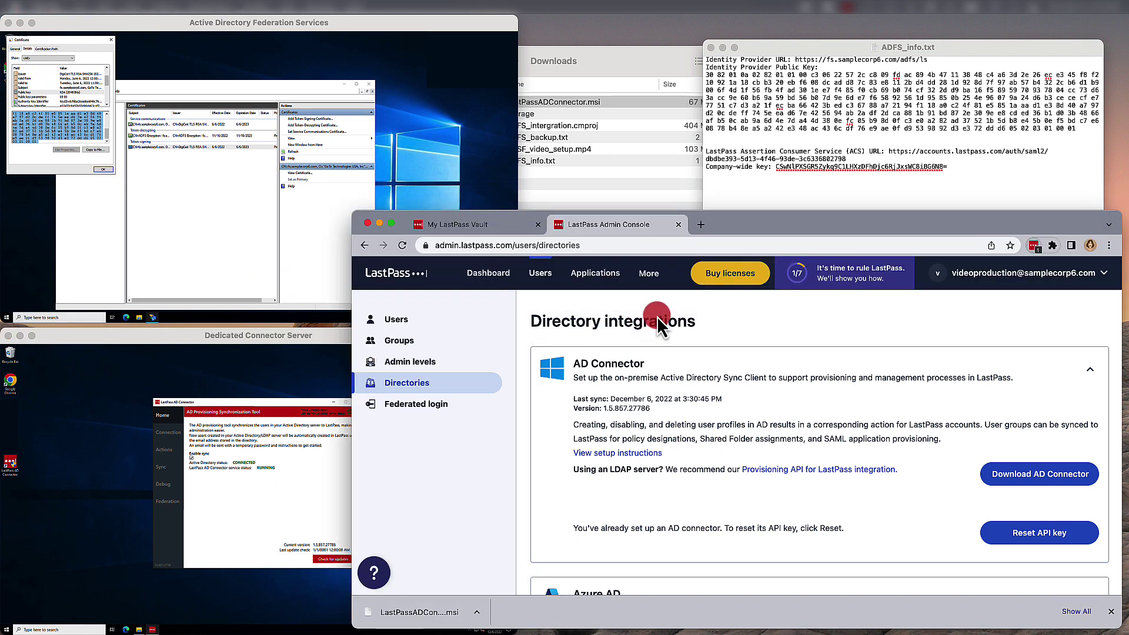
pyautogui.click(462, 406)
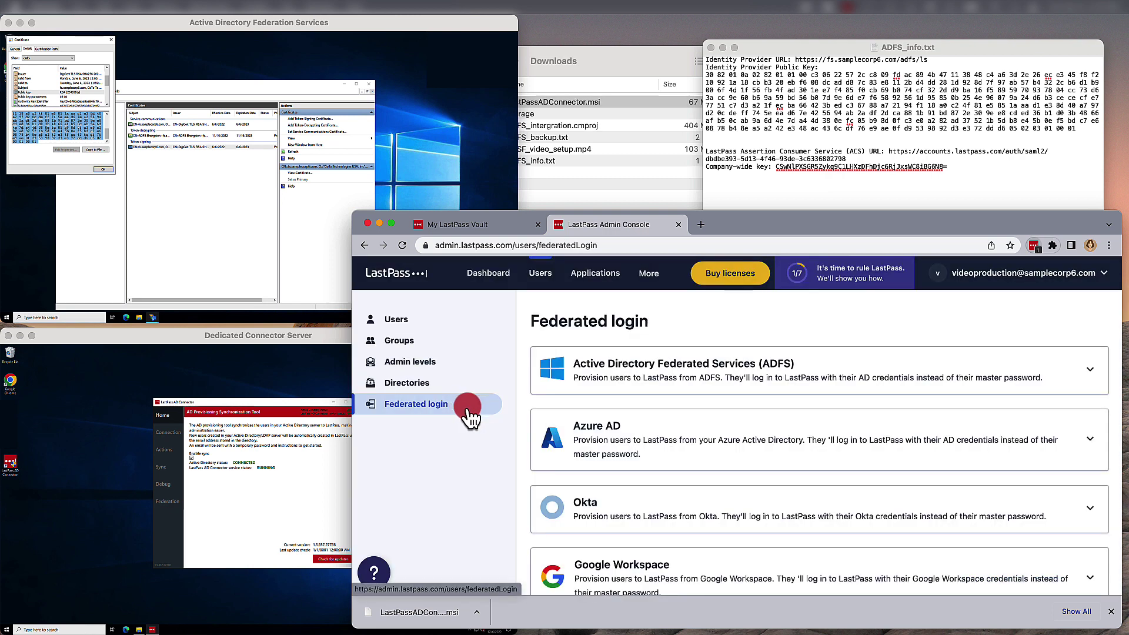
pyautogui.click(650, 366)
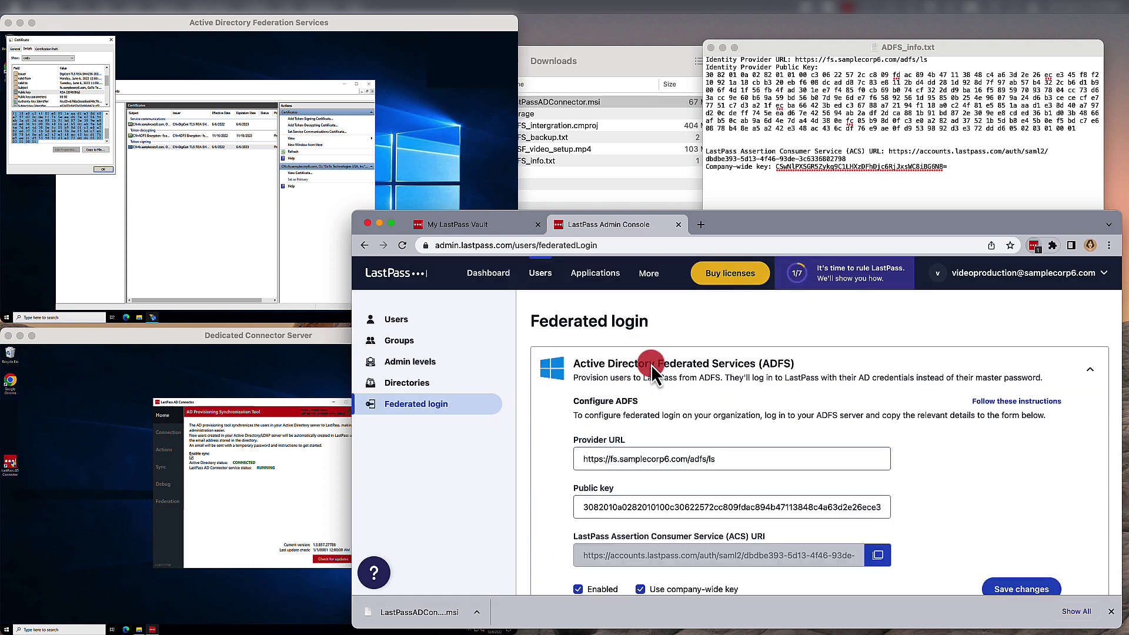
pyautogui.scroll(-4, 651, 364)
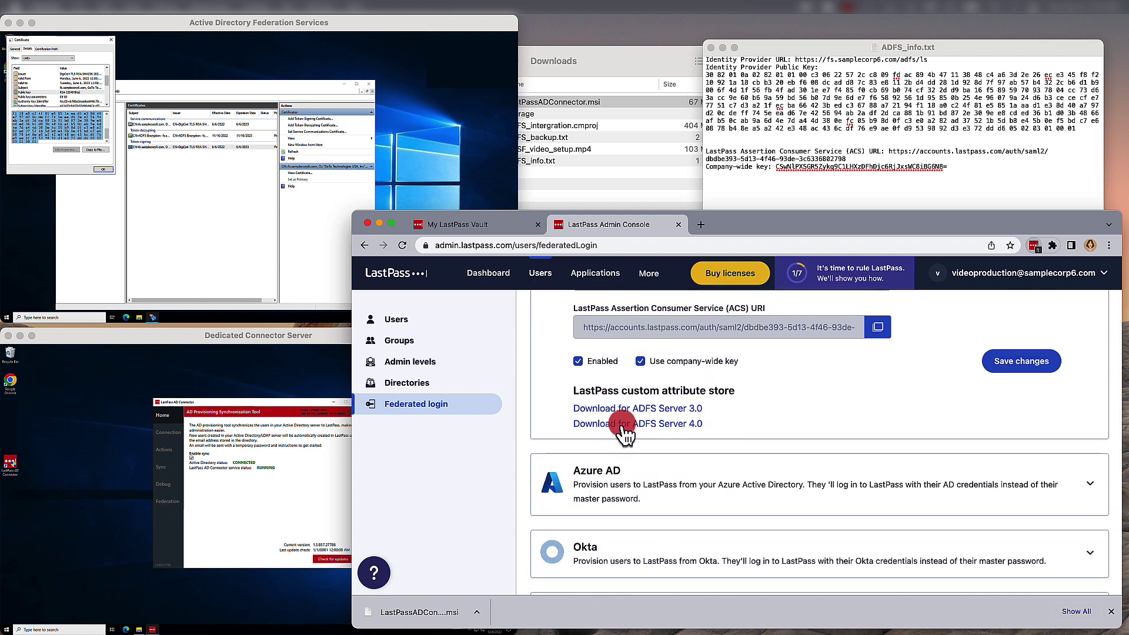
pyautogui.click(654, 425)
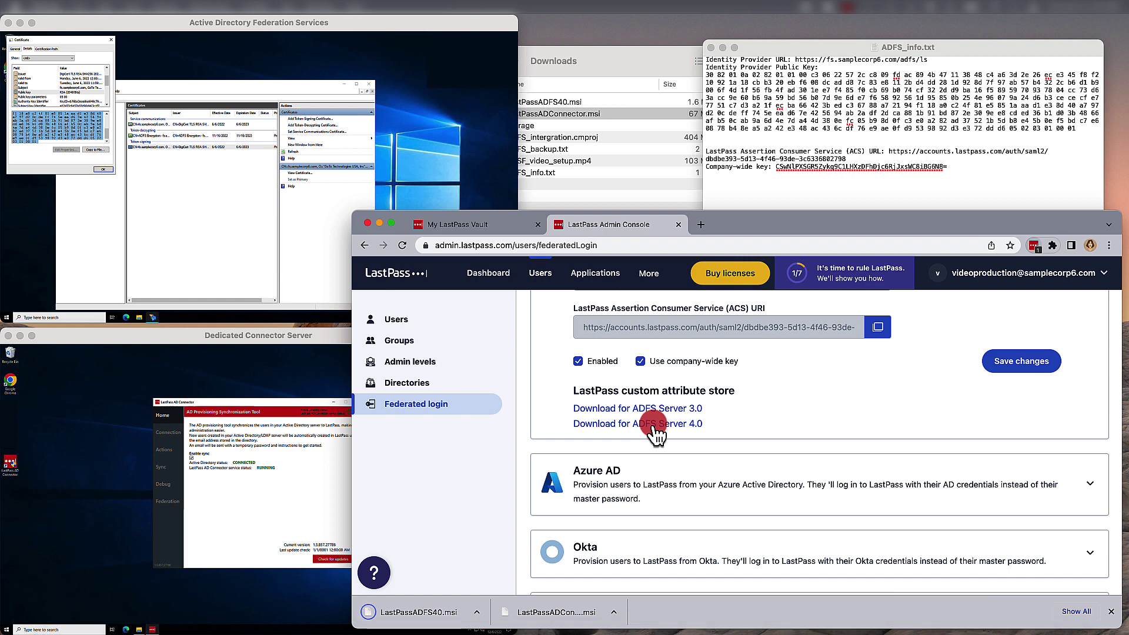
# Step: Copy LastPassADFS40.msi from Finder and paste it into the ADFS server's Downloads folder (1,600 KB)
pyautogui.click(476, 612)
pyautogui.click(494, 602)
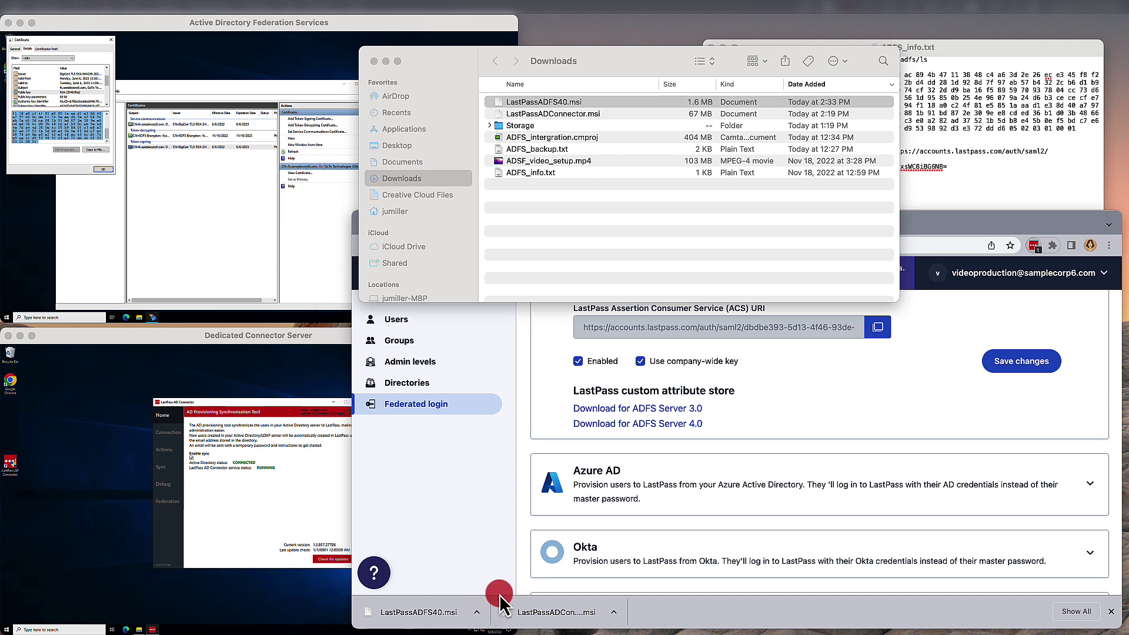
pyautogui.rightClick(558, 103)
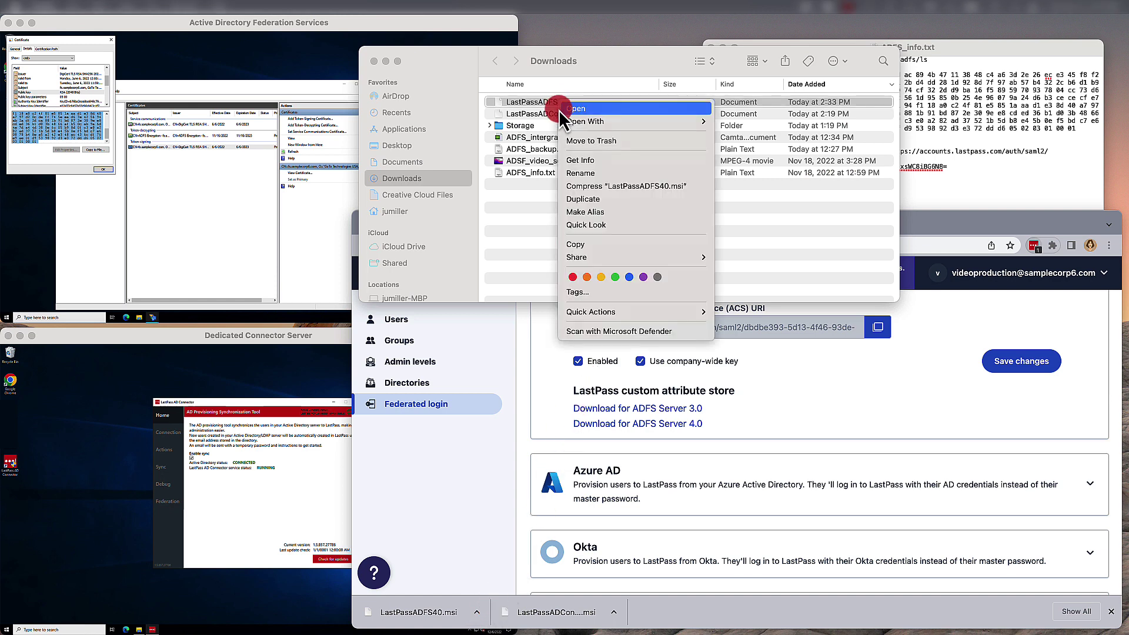
pyautogui.click(575, 245)
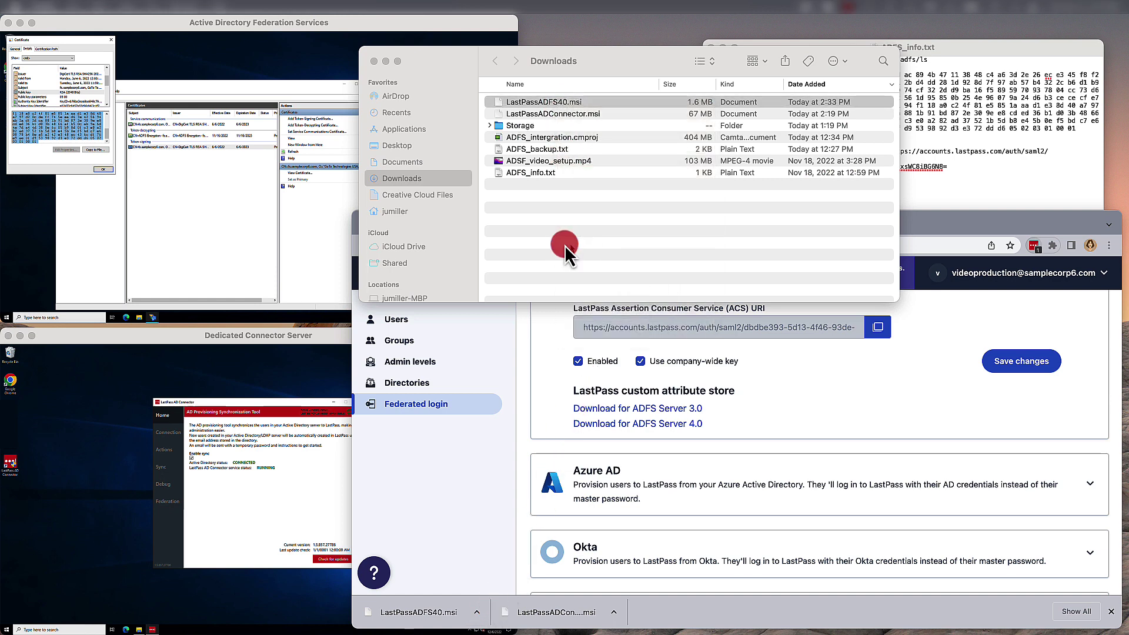
pyautogui.click(305, 242)
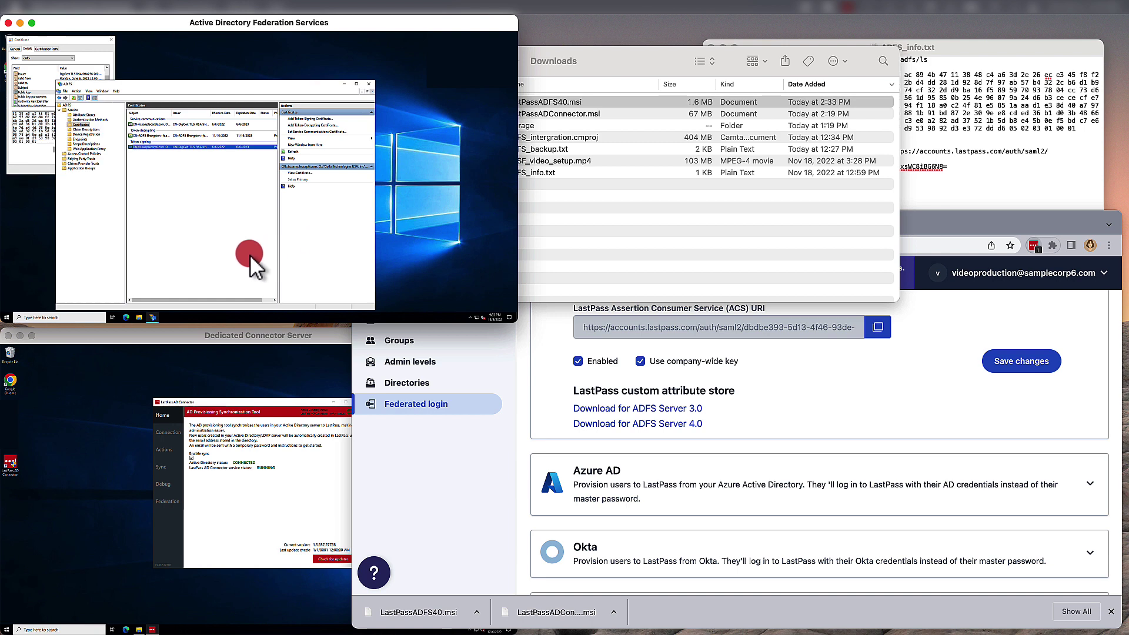
pyautogui.click(139, 316)
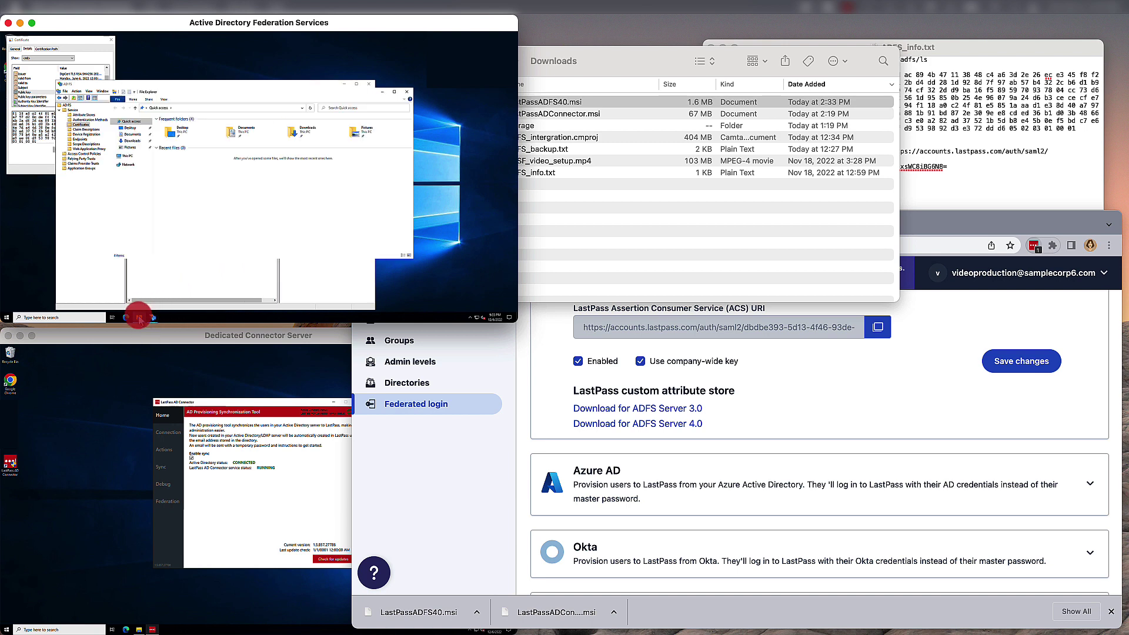
pyautogui.click(175, 277)
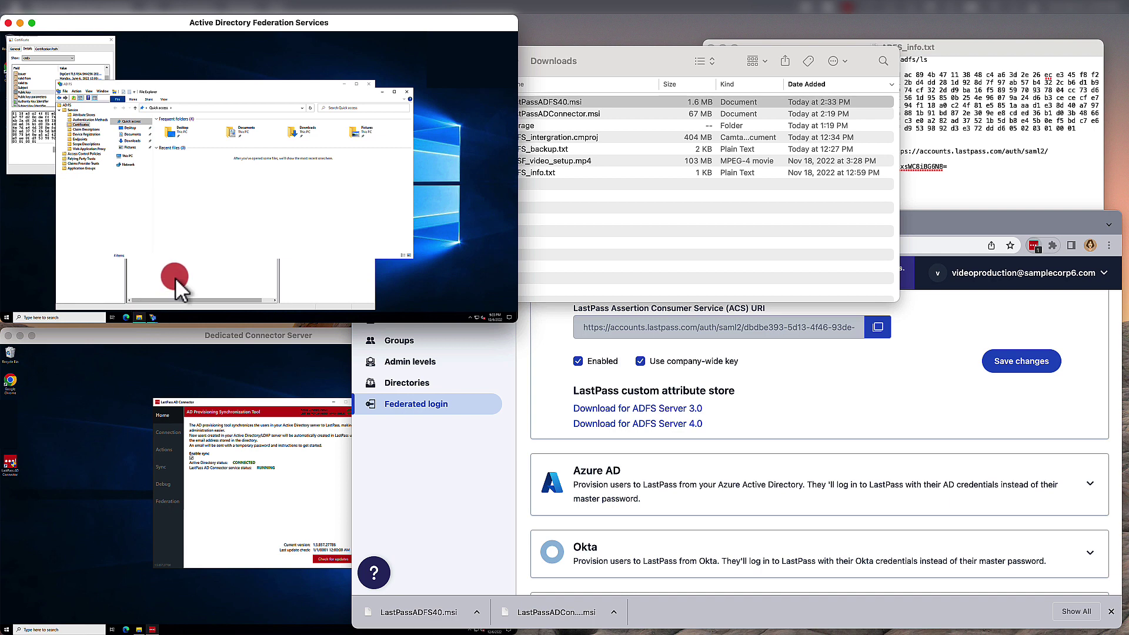
pyautogui.click(140, 142)
pyautogui.rightClick(247, 171)
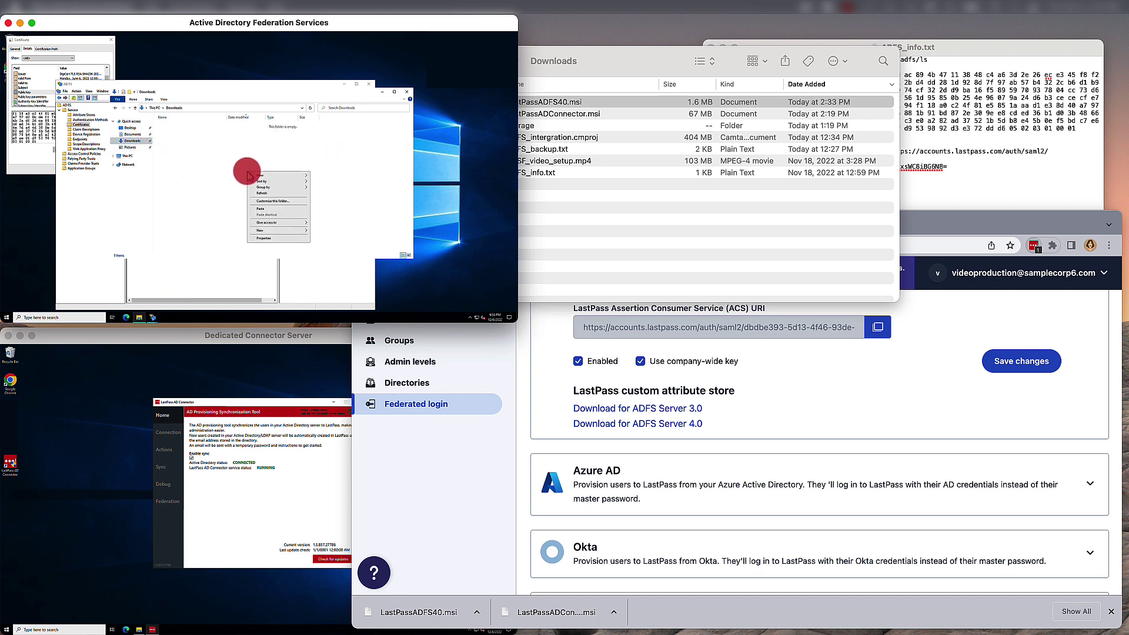
pyautogui.click(250, 207)
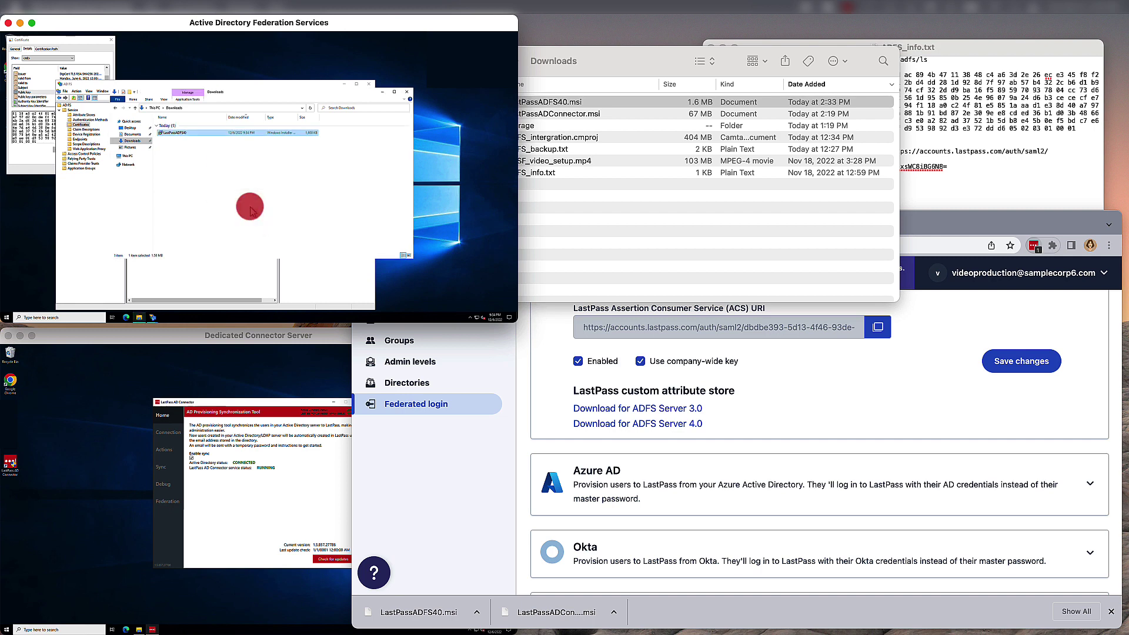
pyautogui.click(32, 22)
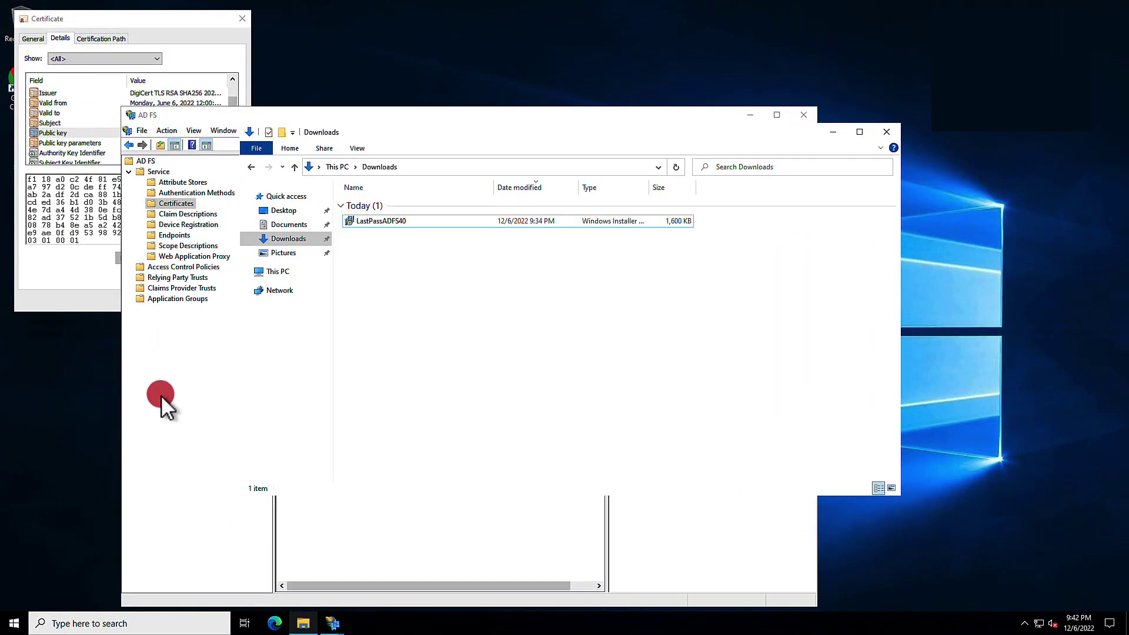
# Step: Search 'power' and start Windows PowerShell as administrator
pyautogui.click(126, 622)
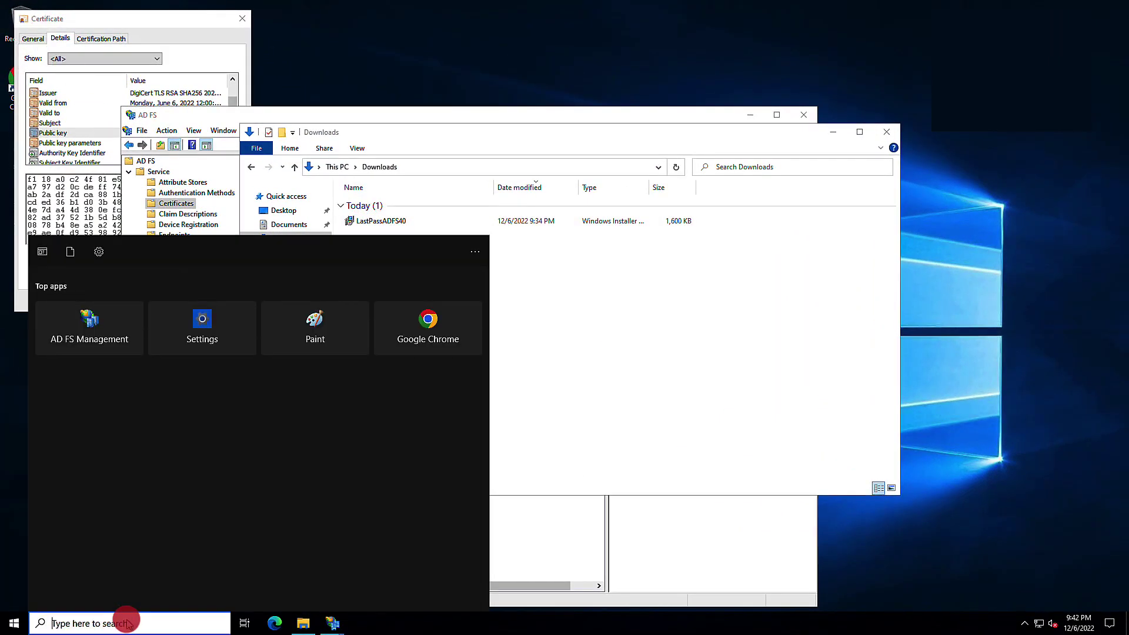
pyautogui.write('power & sleep settings')
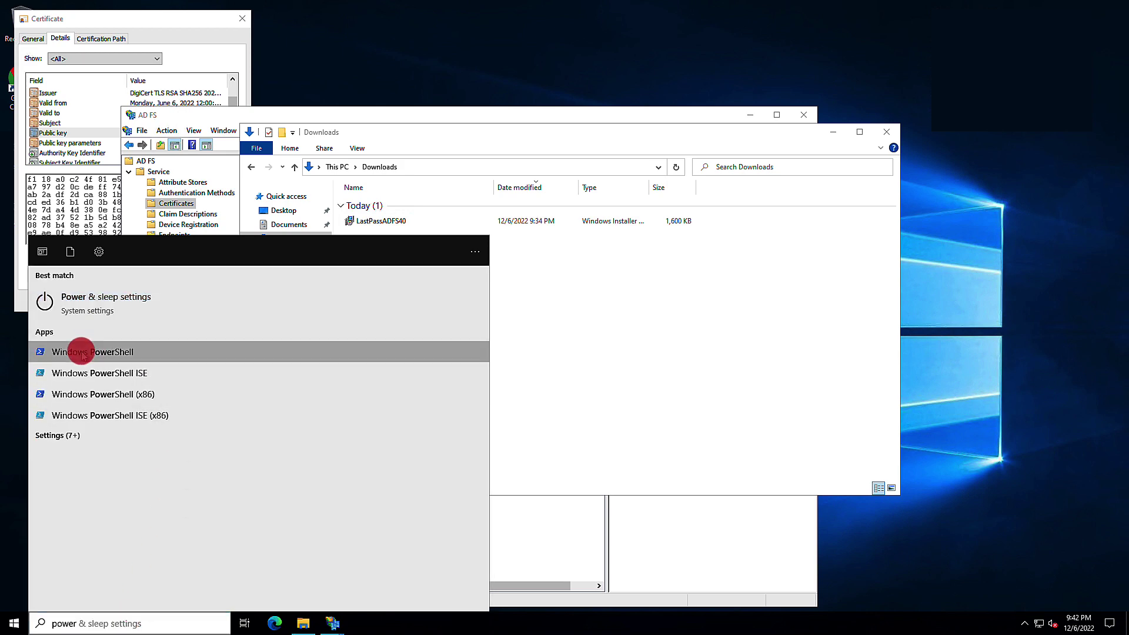
pyautogui.rightClick(82, 352)
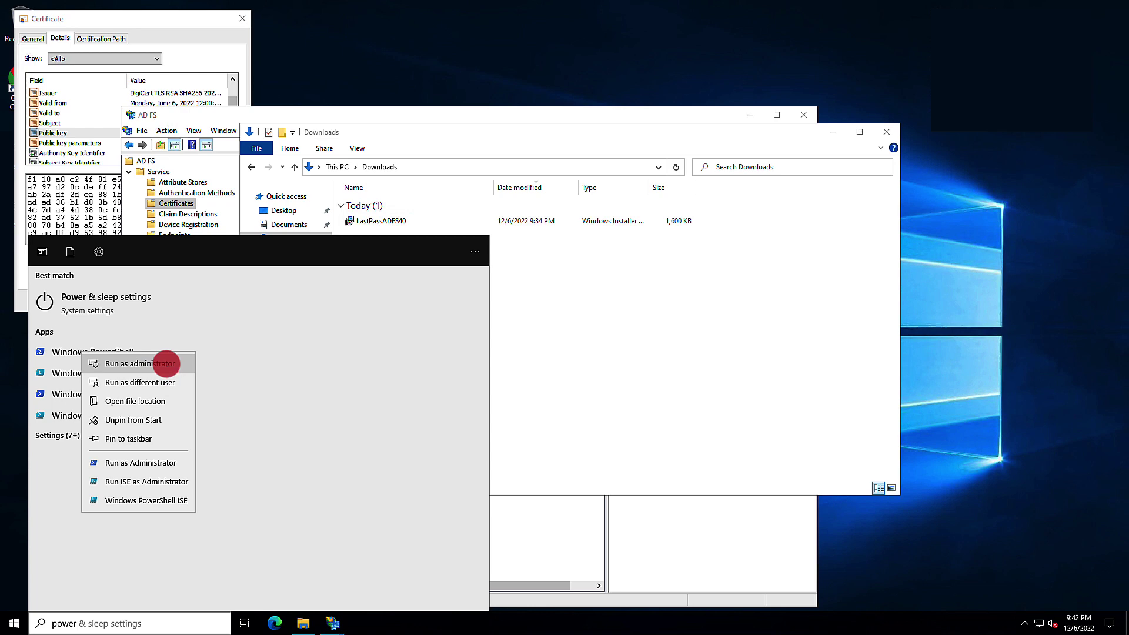
pyautogui.click(167, 365)
# Step: Change into Downloads, list its files with ls, and launch .\LastPassADFS40.msi
pyautogui.hotkey('ctrl', 'v')
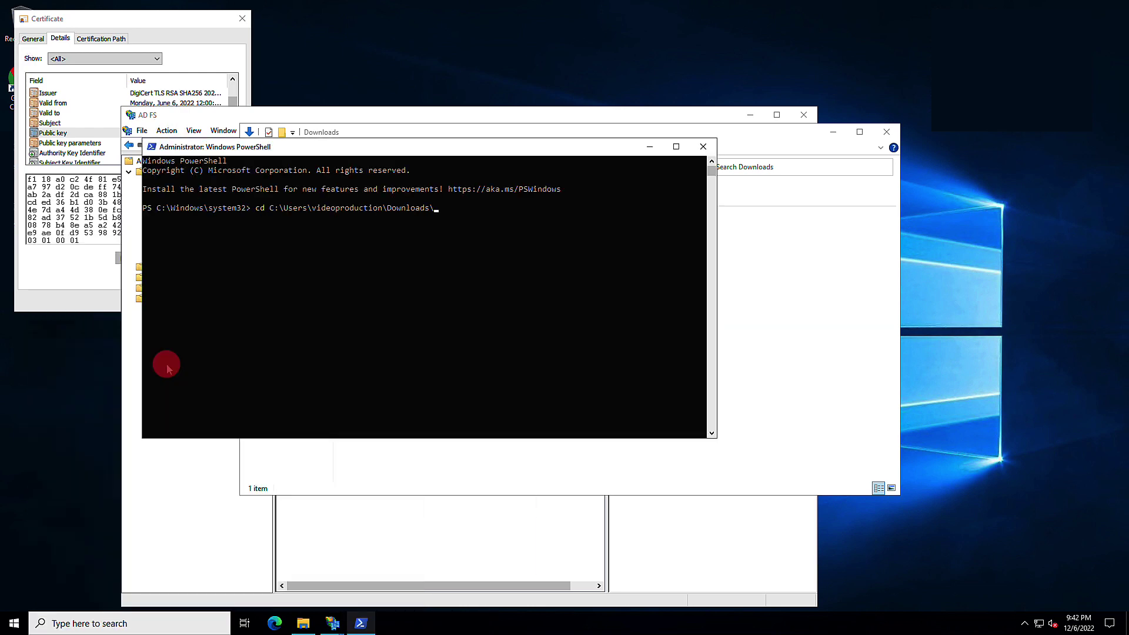
pyautogui.press('Return')
pyautogui.write('l')
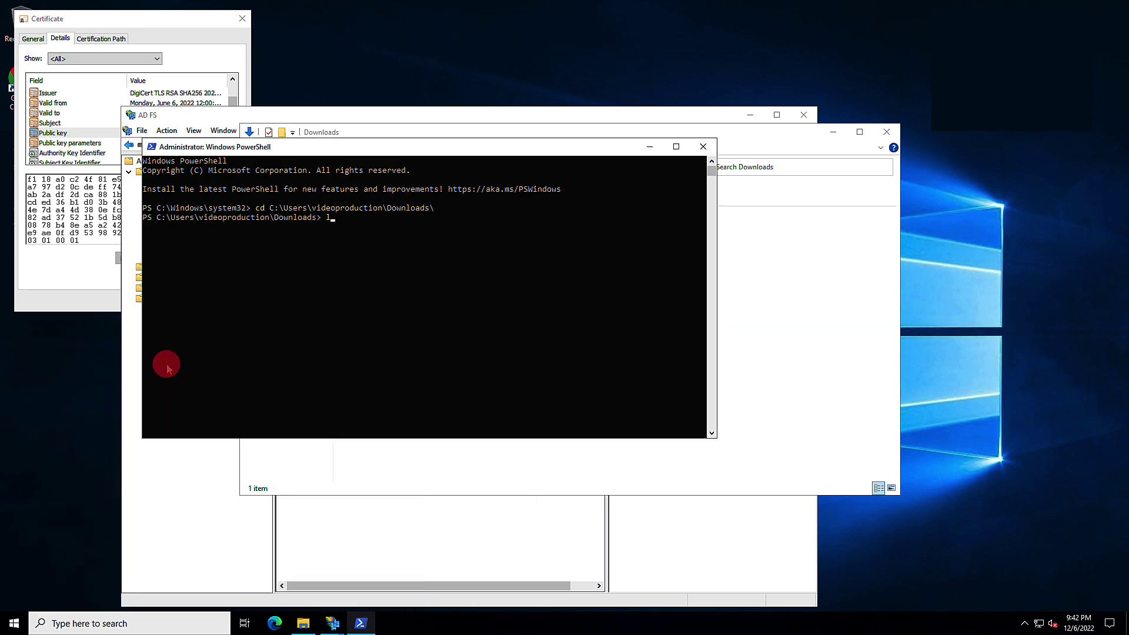
pyautogui.write('s')
pyautogui.press('Return')
pyautogui.write('La')
pyautogui.press('Tab')
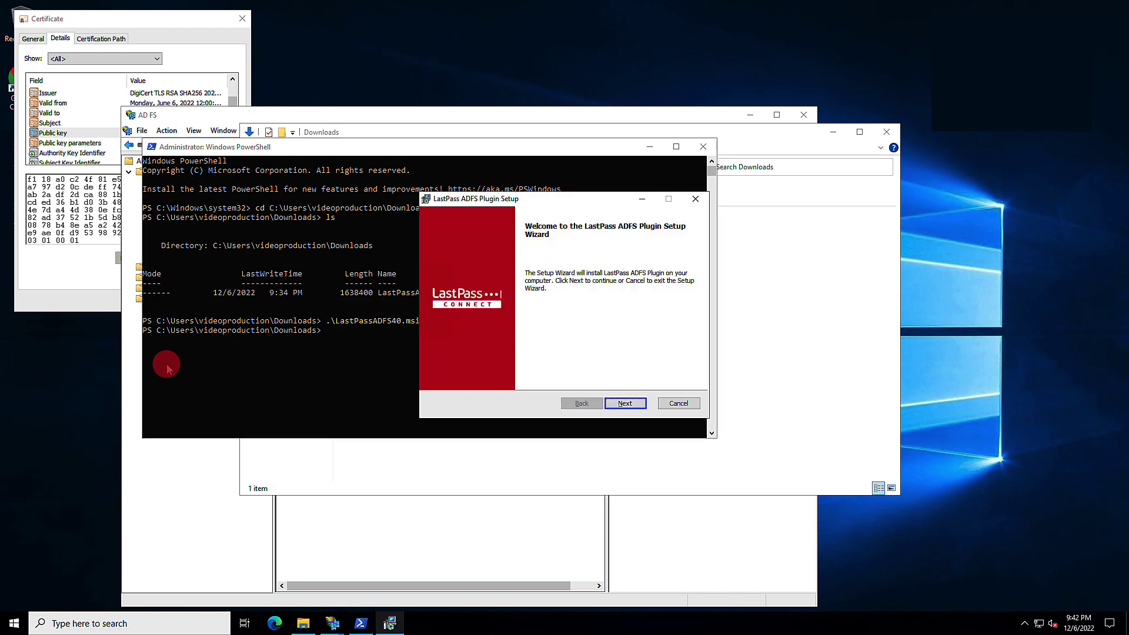
# Step: Past the plugin setup welcome page, enter the ACS URL copied from ADFS_info.txt
pyautogui.click(630, 404)
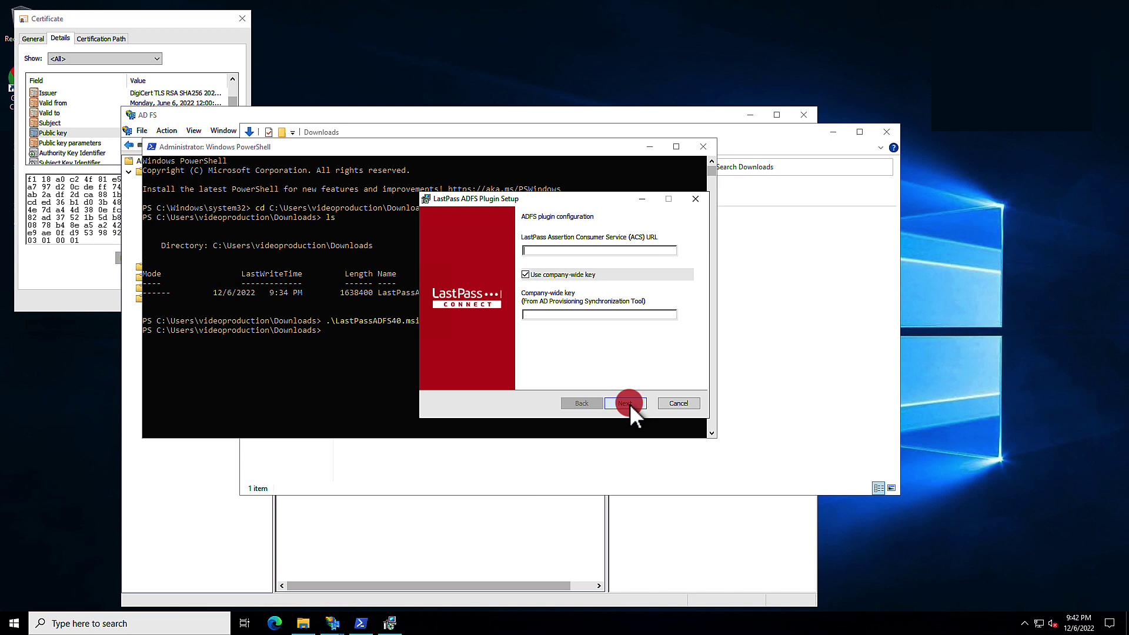
pyautogui.click(34, 23)
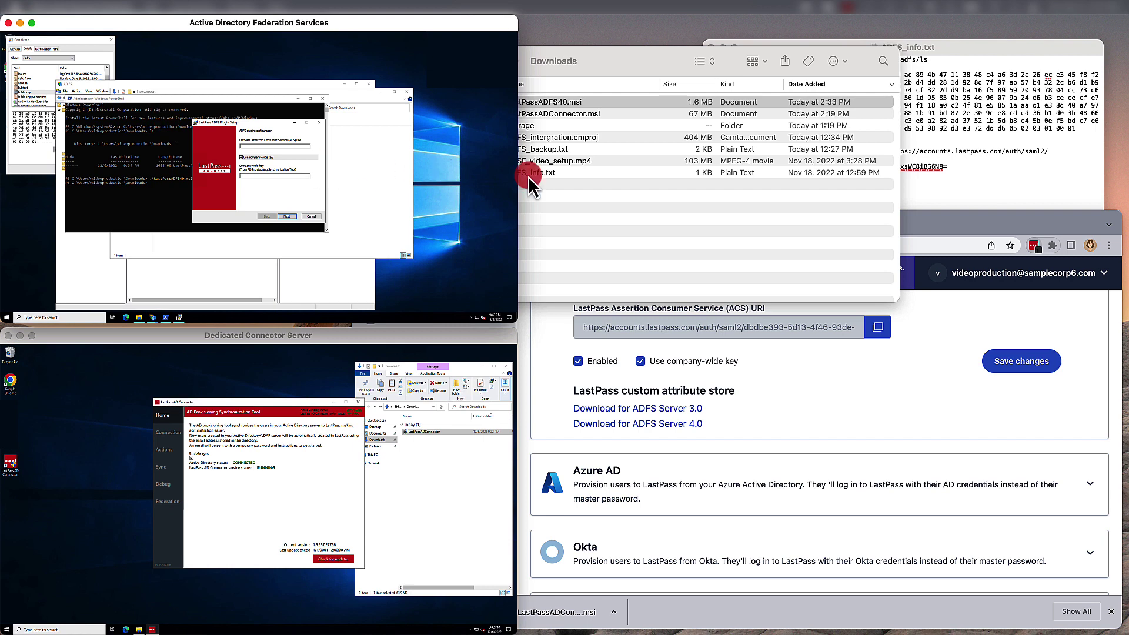
pyautogui.click(915, 162)
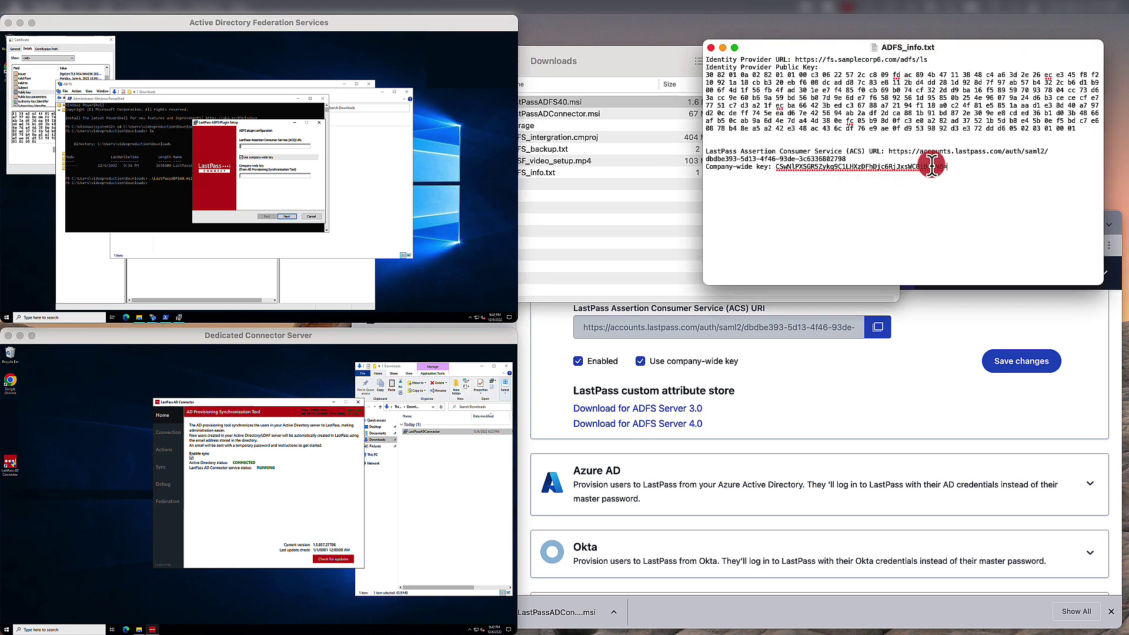
pyautogui.doubleClick(890, 152)
pyautogui.hotkey('ctrl', 'c')
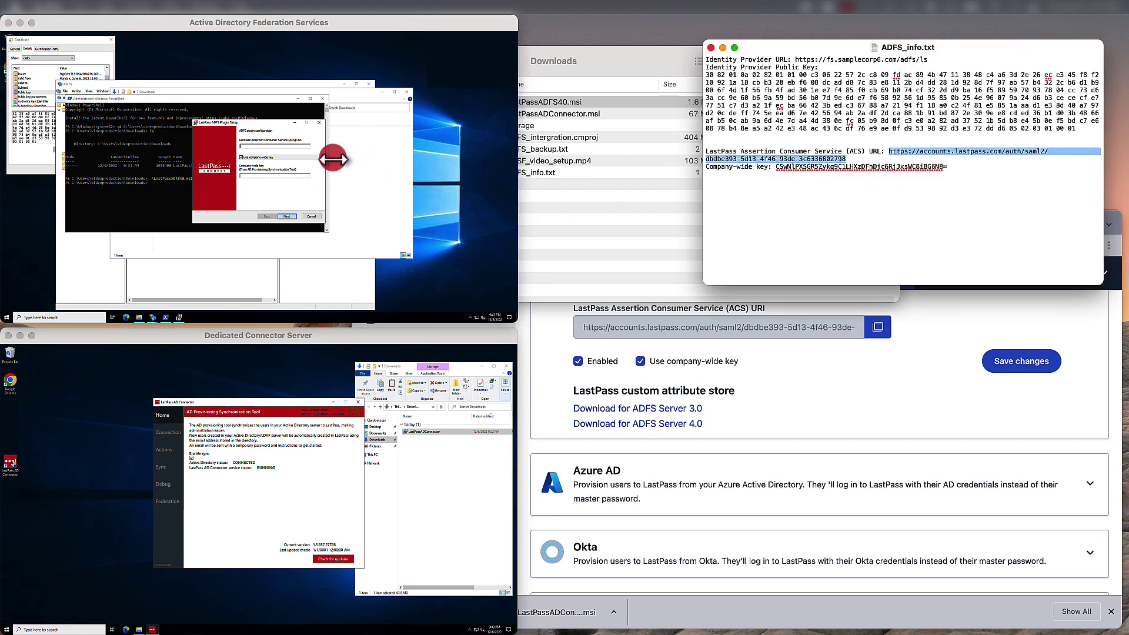
pyautogui.click(308, 147)
pyautogui.hotkey('ctrl', 'v')
# Step: Enter the company-wide key from the notes, then install the ADFS plugin and finish setup
pyautogui.click(839, 202)
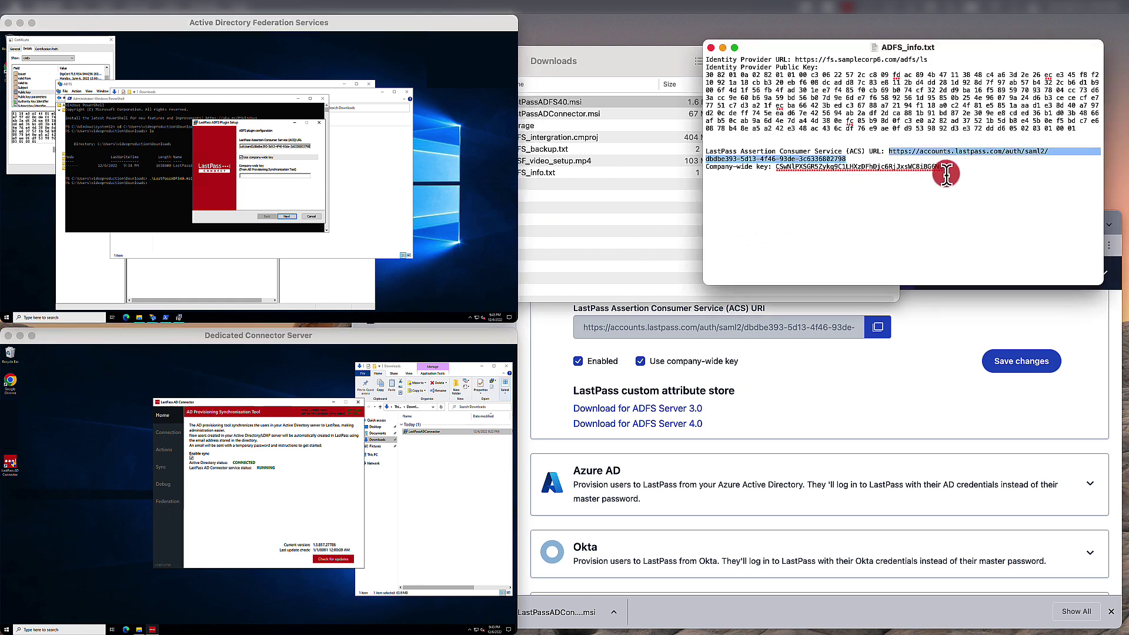
pyautogui.click(947, 166)
pyautogui.keyDown('shift'); pyautogui.click(770, 168); pyautogui.keyUp('shift')
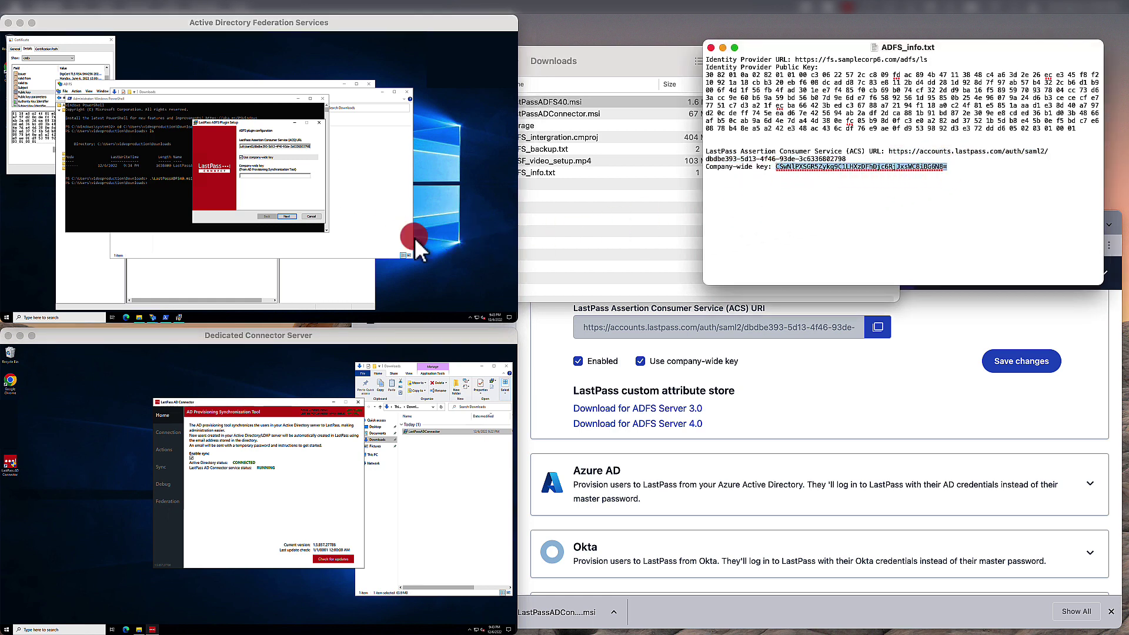
pyautogui.click(294, 175)
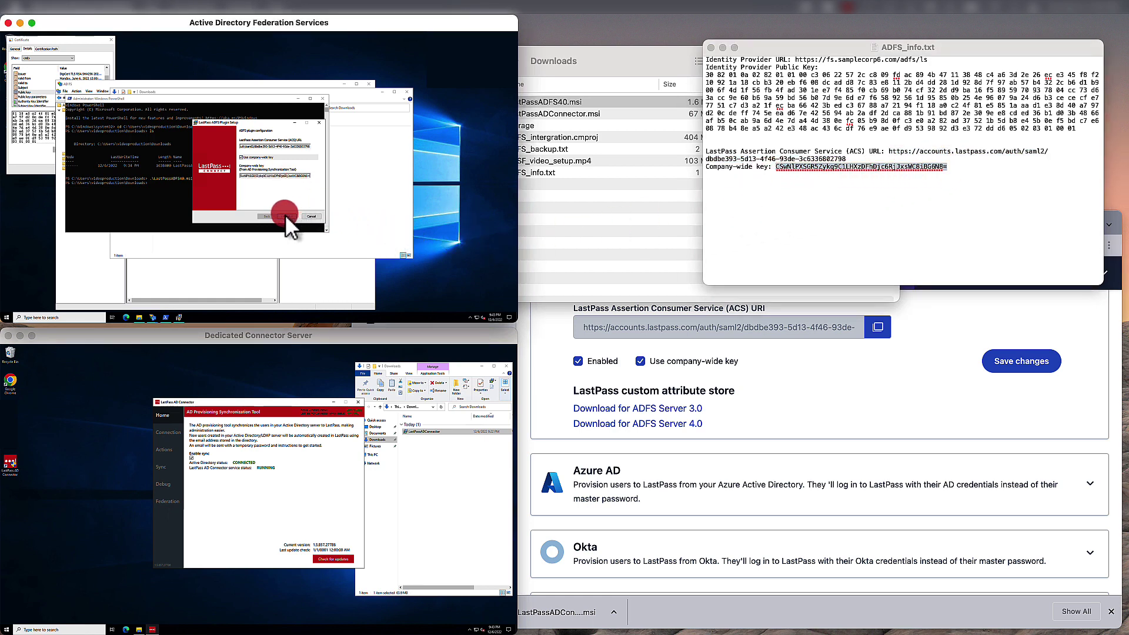
pyautogui.click(285, 216)
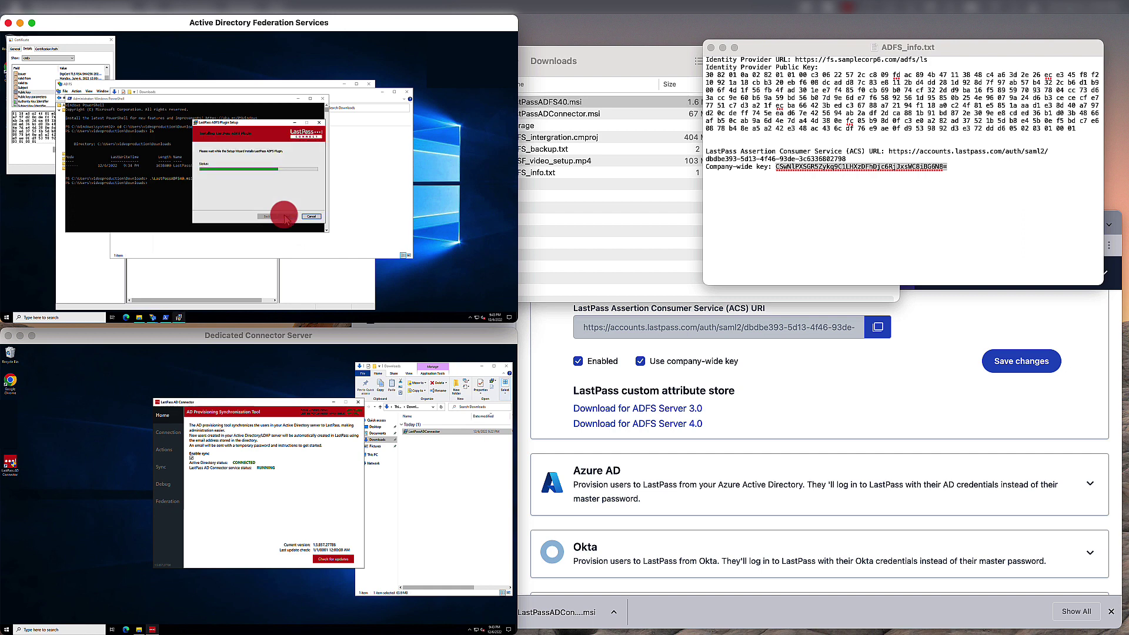
pyautogui.click(285, 218)
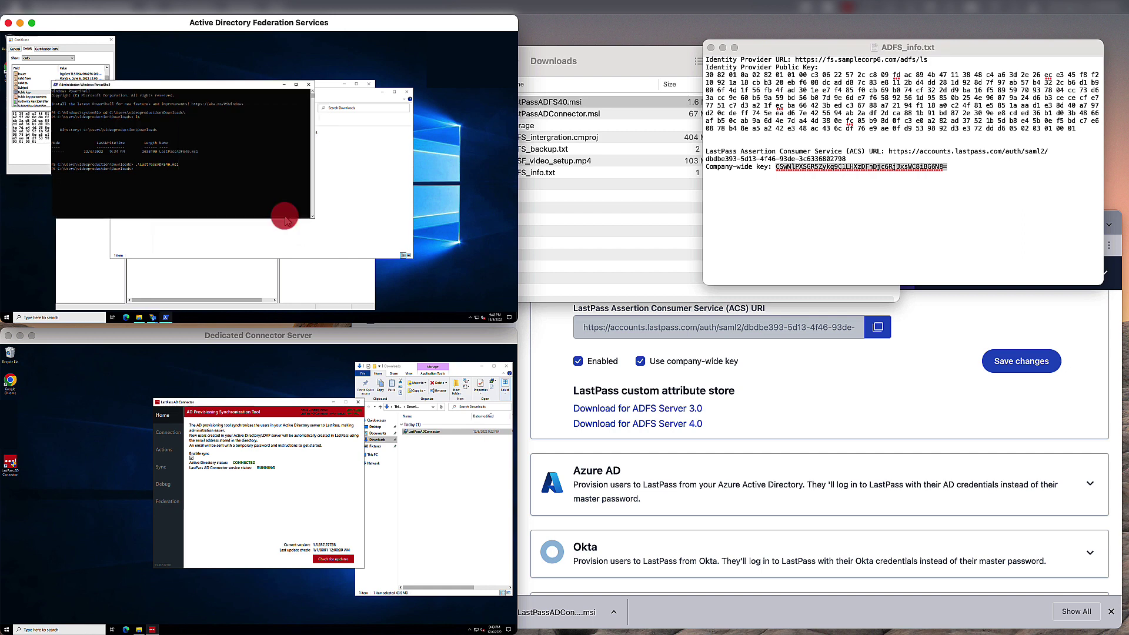
# Step: Restart Active Directory Federation Services from the Services app, then close Services
pyautogui.click(31, 25)
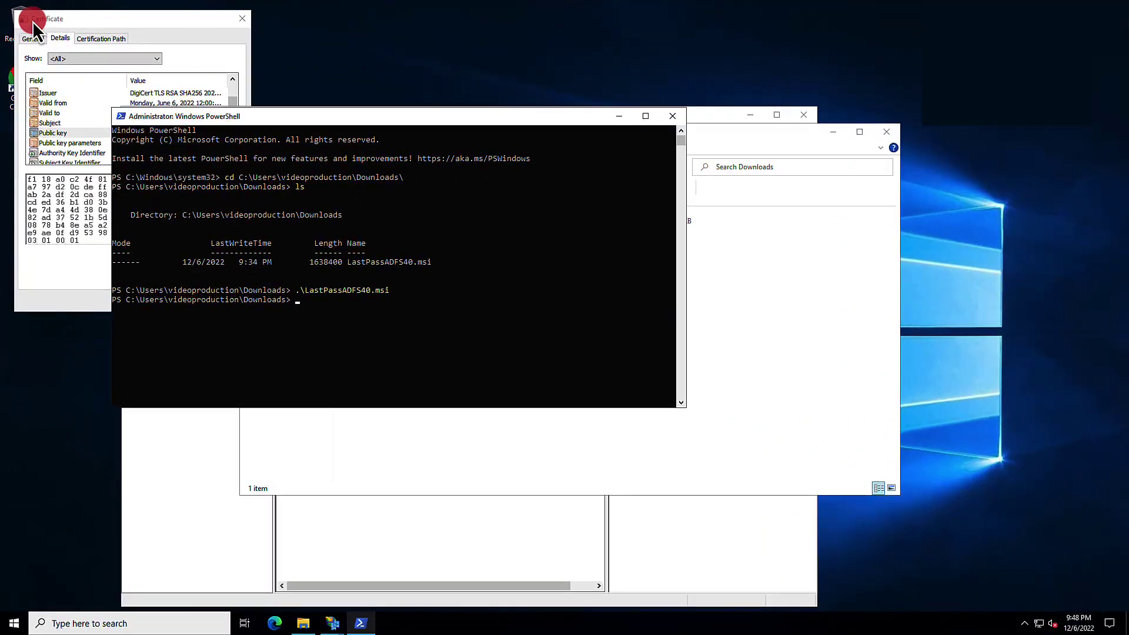
pyautogui.click(89, 624)
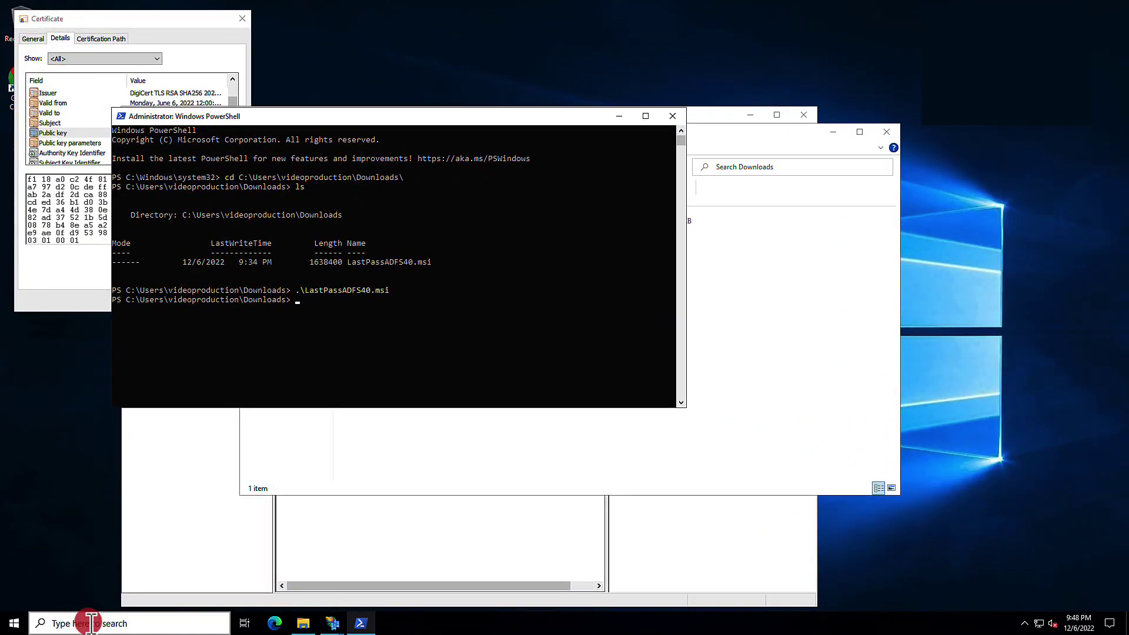
pyautogui.write('serv')
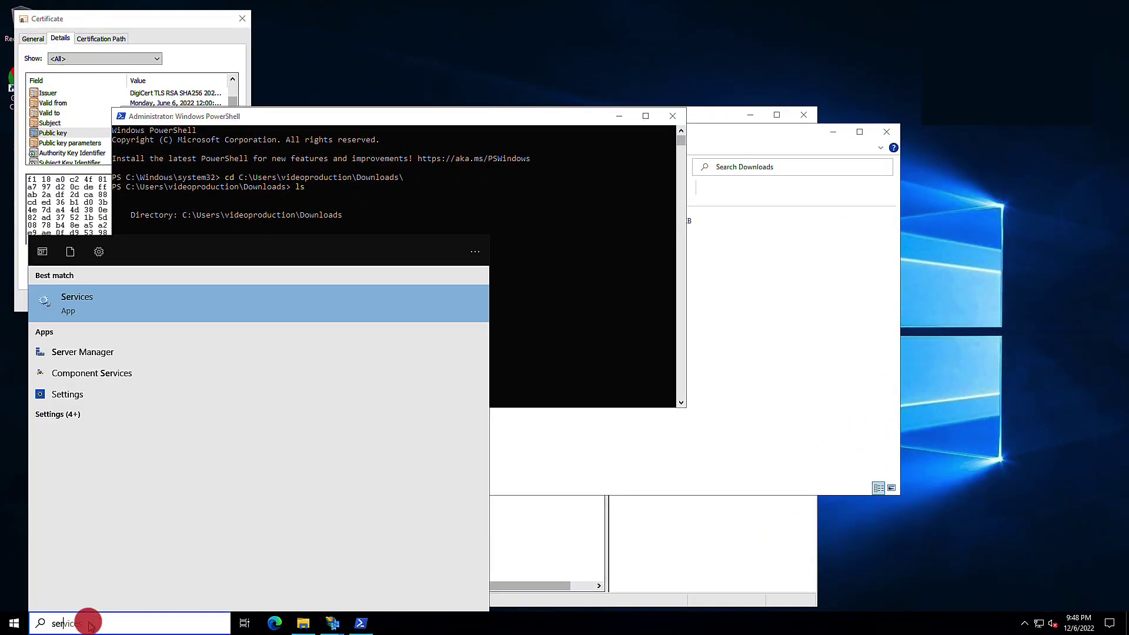
pyautogui.click(106, 310)
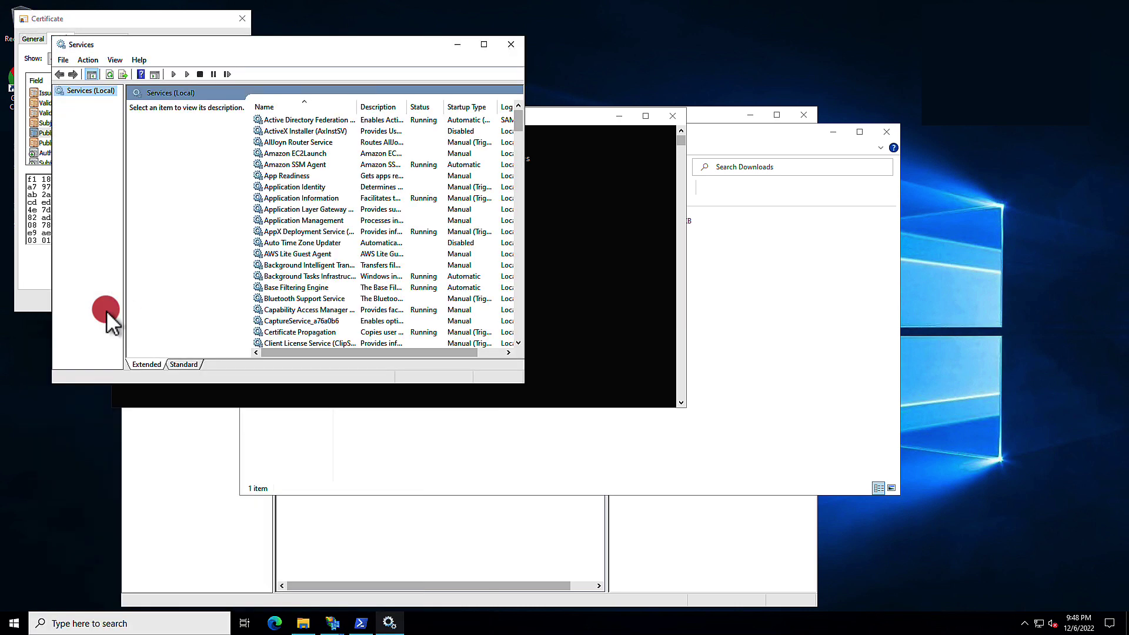
pyautogui.click(326, 120)
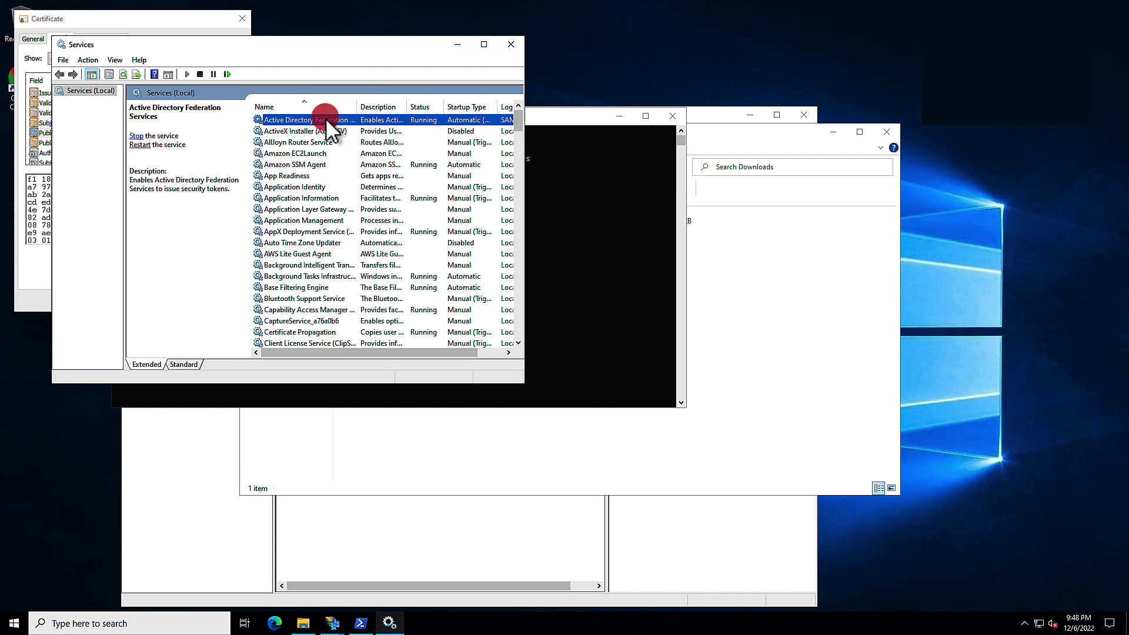
pyautogui.click(140, 146)
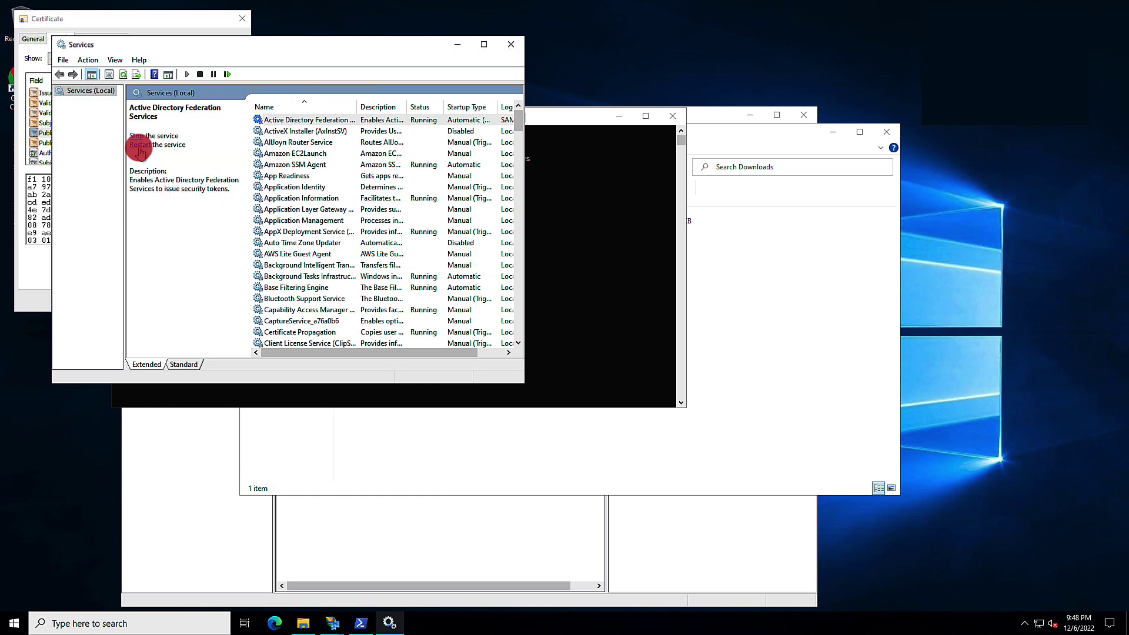
pyautogui.click(511, 44)
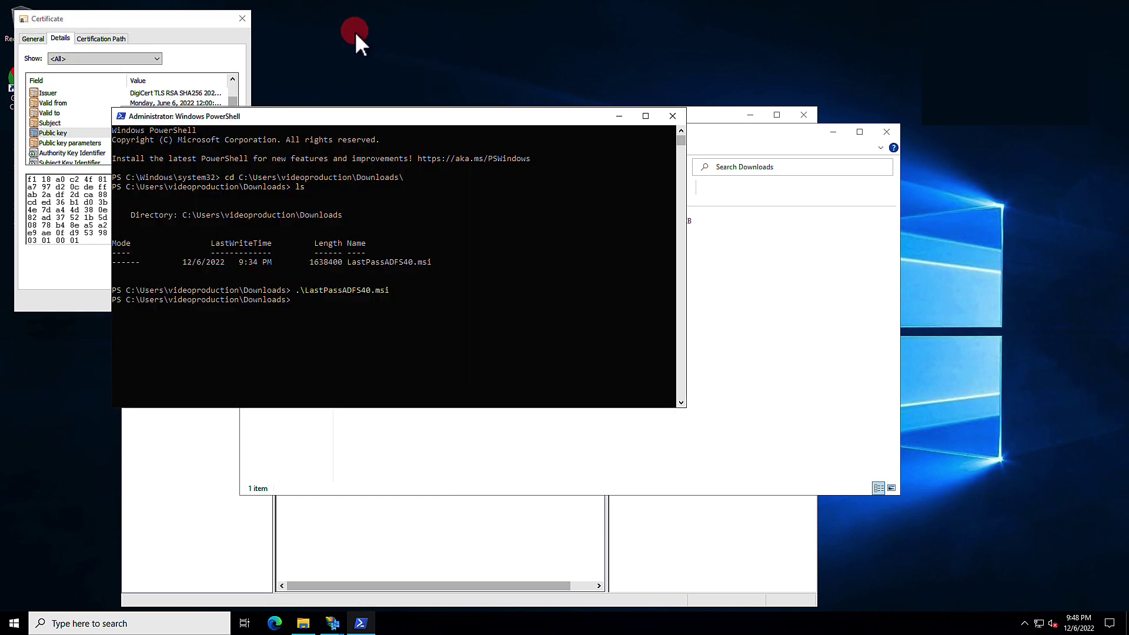
# Step: Select LastPassTrust under Relying Party Trusts and apply the Permit everyone access control policy
pyautogui.click(245, 18)
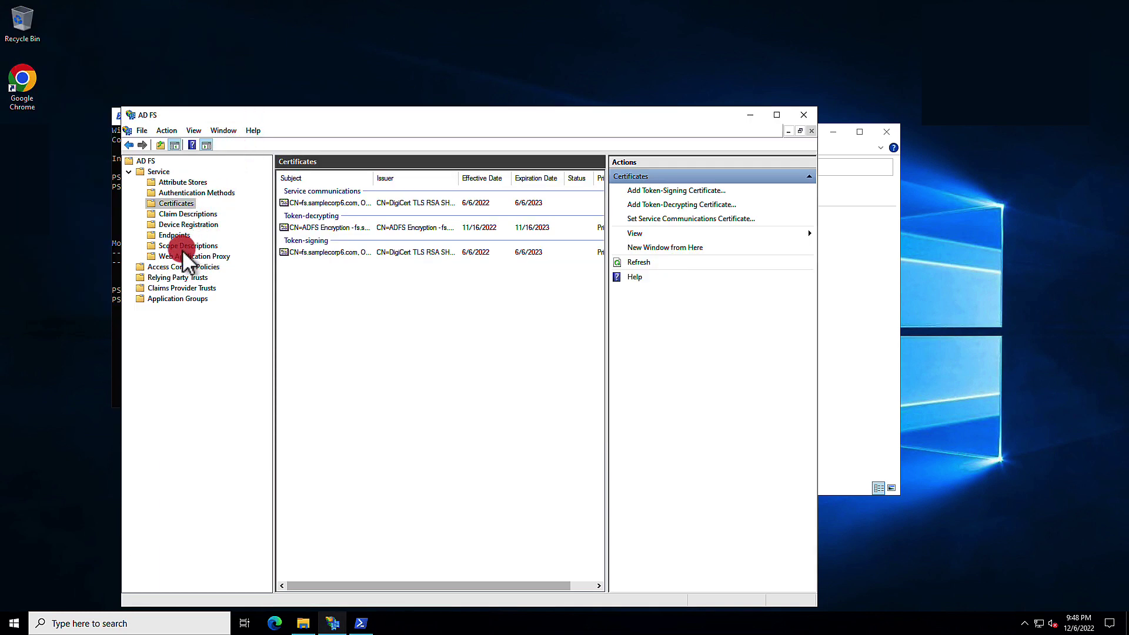
pyautogui.click(172, 276)
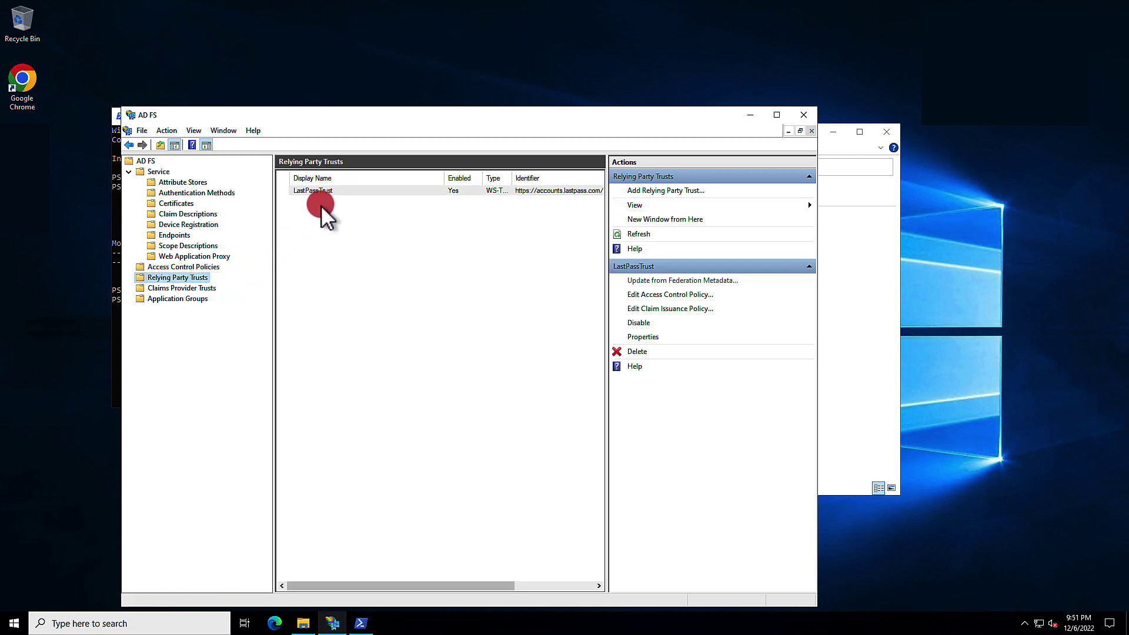
pyautogui.click(324, 190)
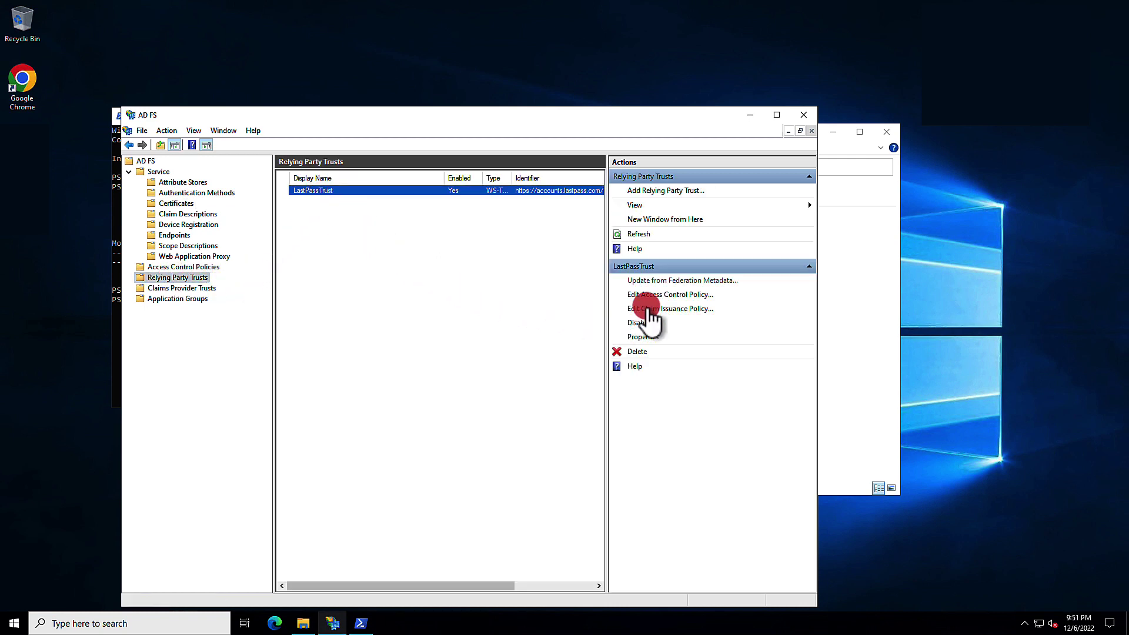
pyautogui.click(669, 295)
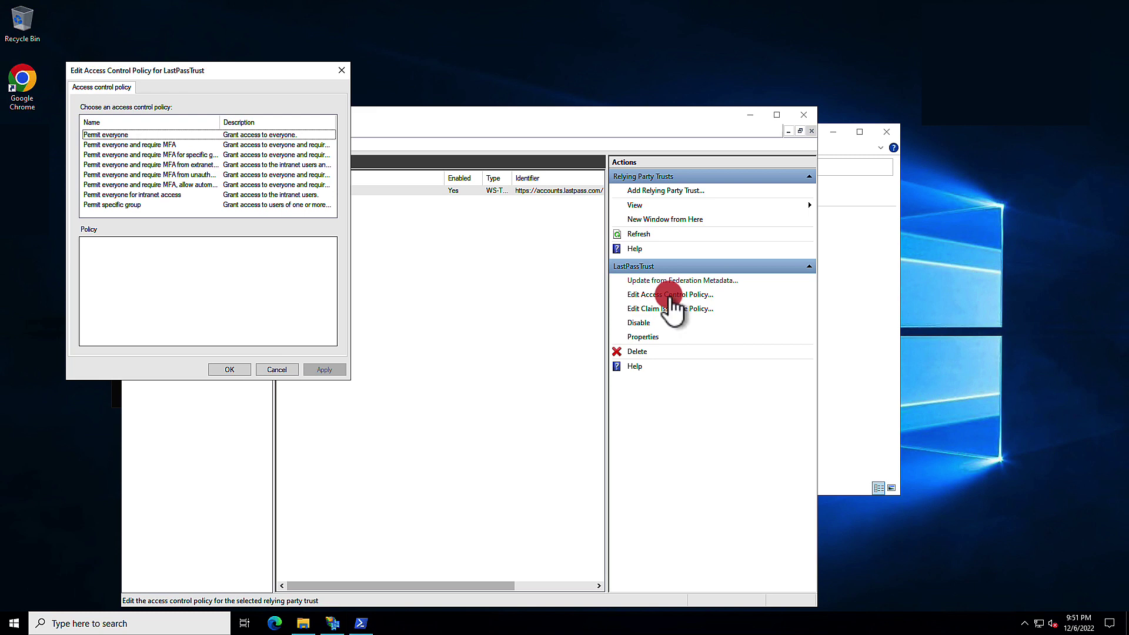
pyautogui.click(118, 134)
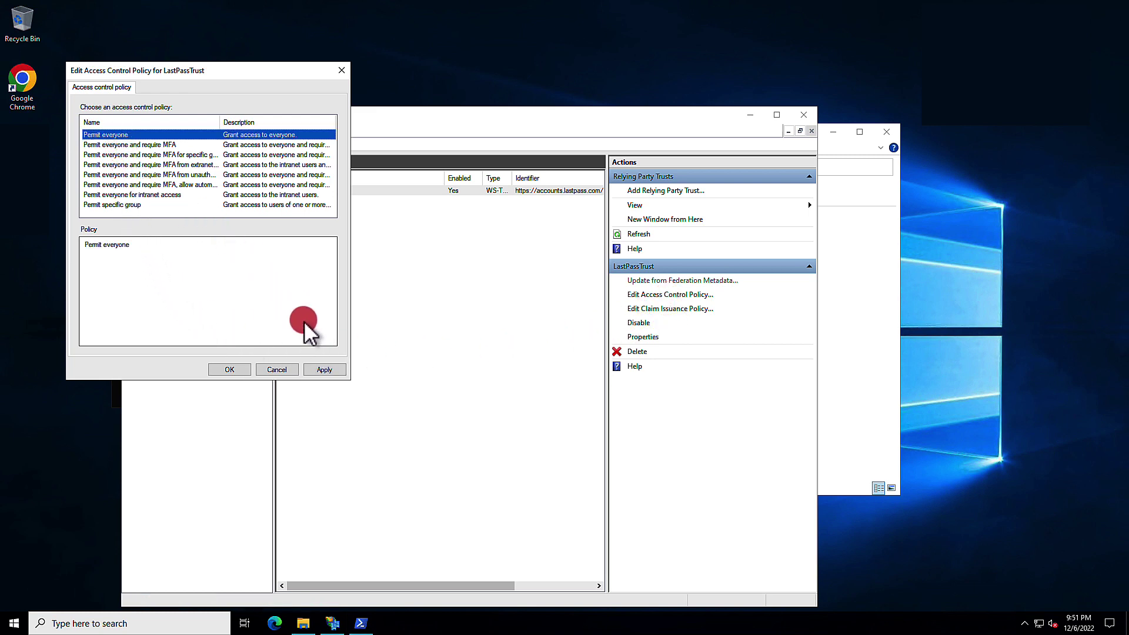
pyautogui.click(316, 369)
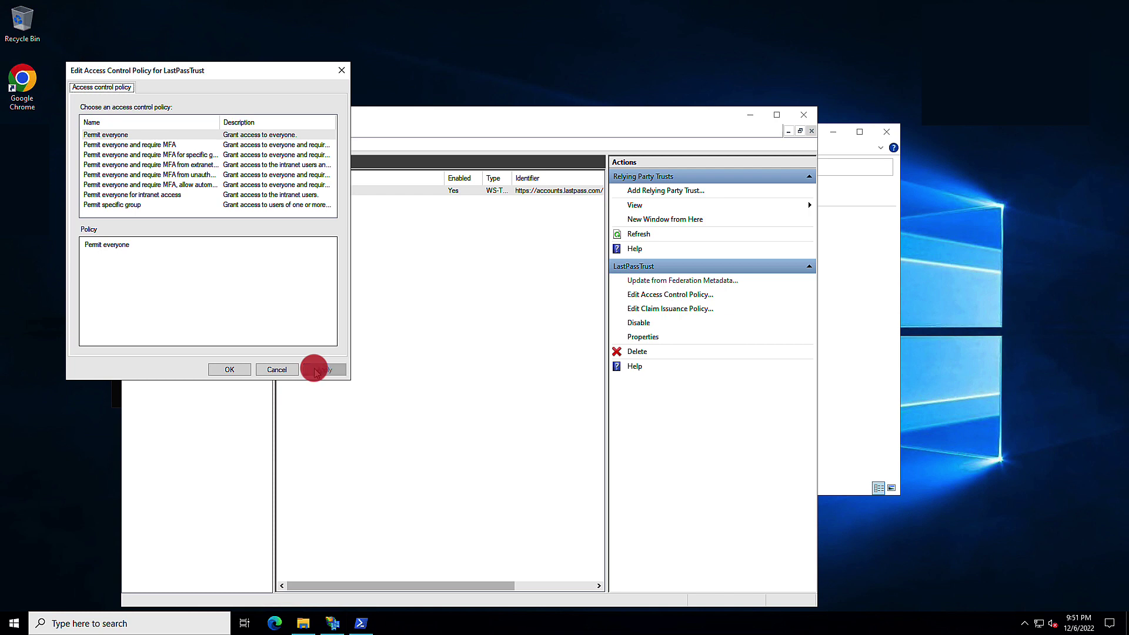
pyautogui.click(229, 369)
# Step: Exit full screen on the ADFS server VM so the LastPass federated login settings show alongside it
pyautogui.moveTo(101, 16)
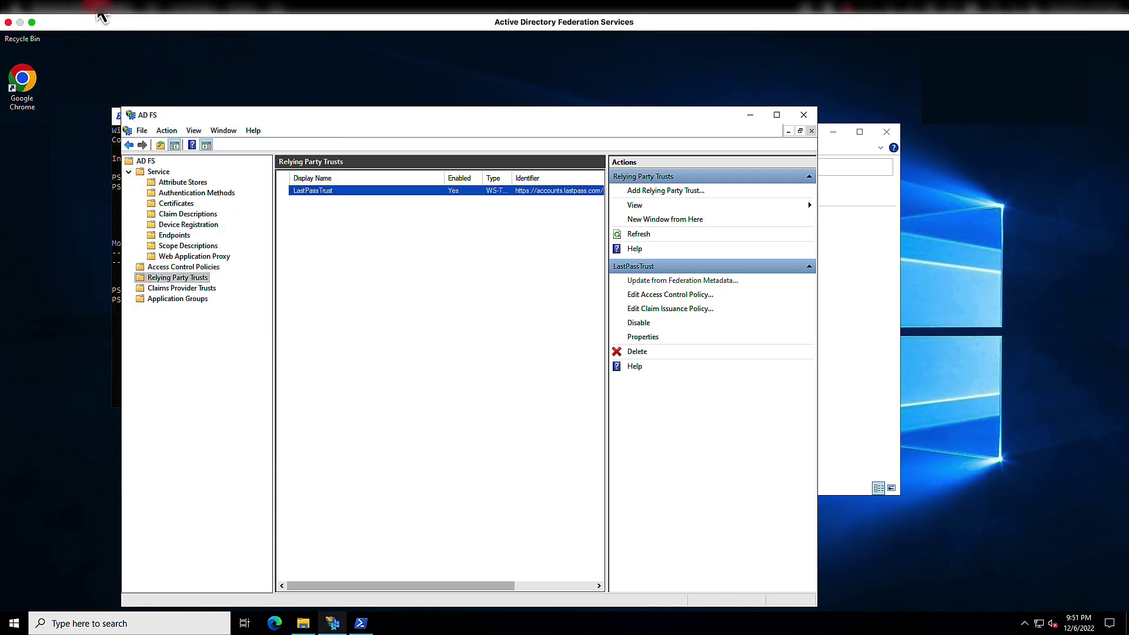
pyautogui.click(32, 22)
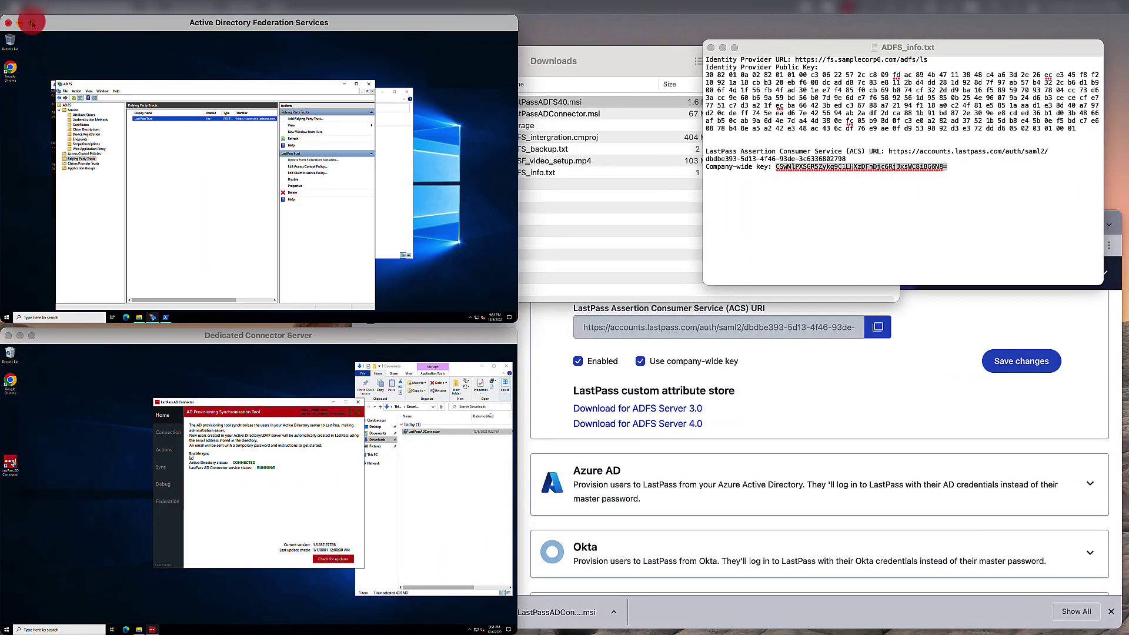